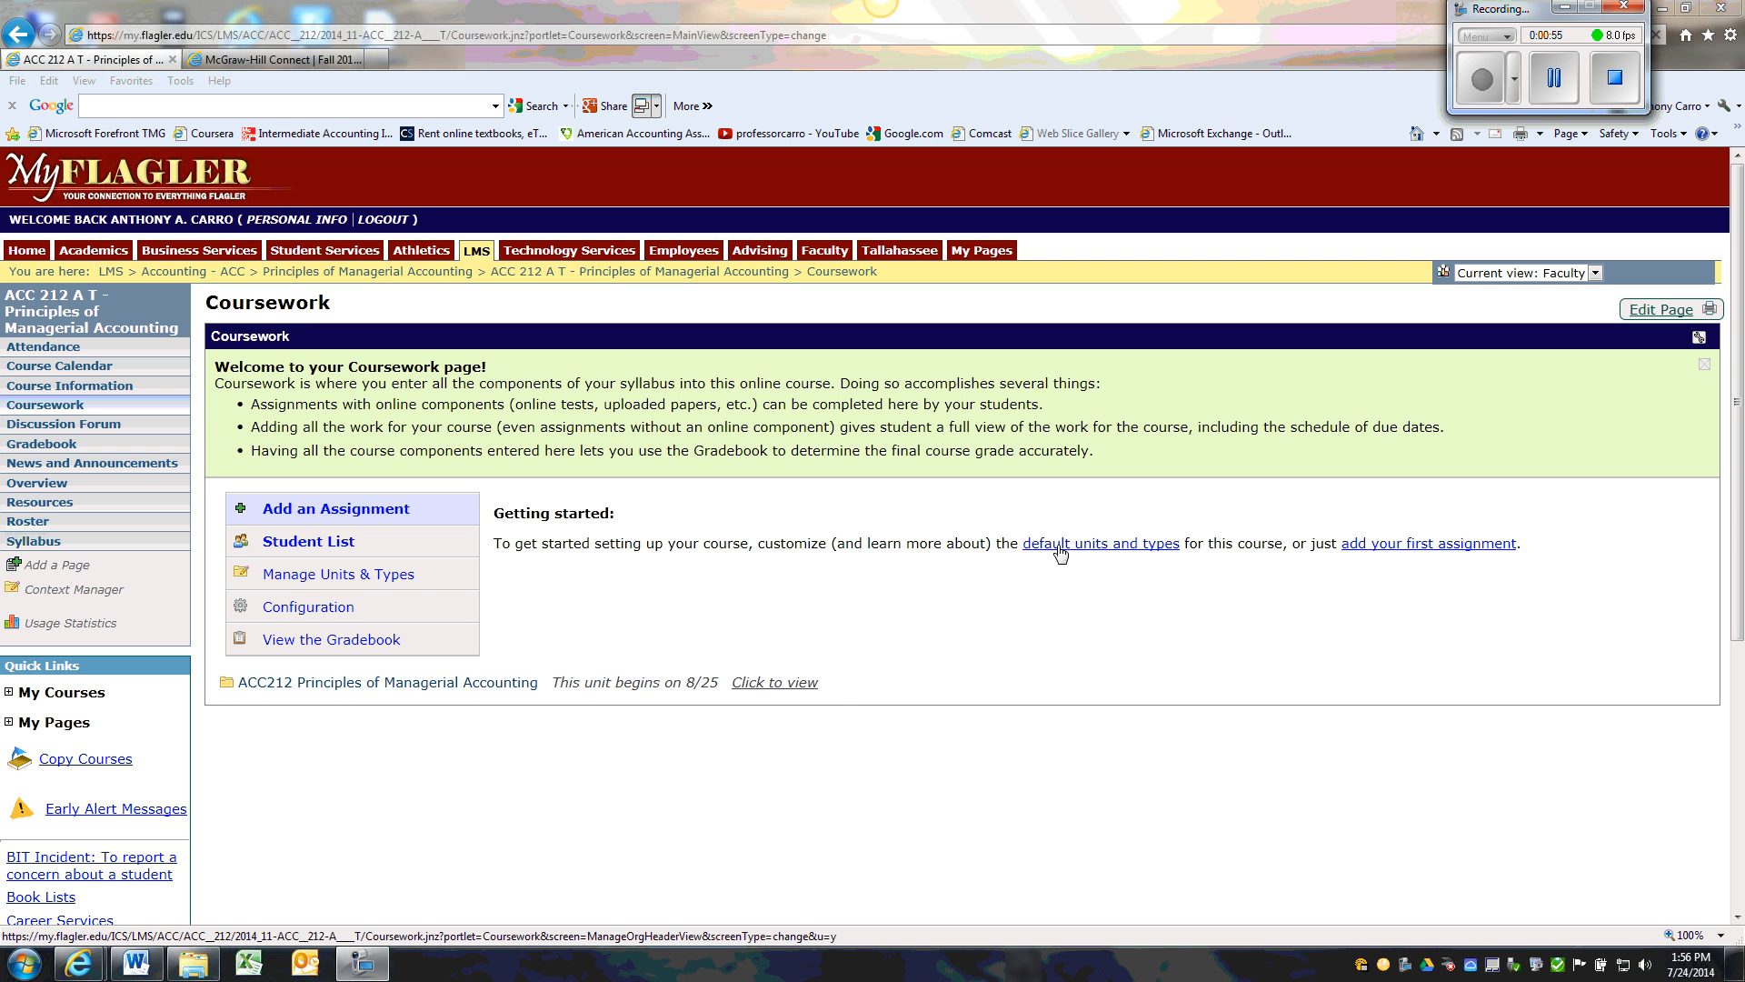
Configure the coursework to be grouped by assignment type and to send email notifications when students add comments
click(305, 607)
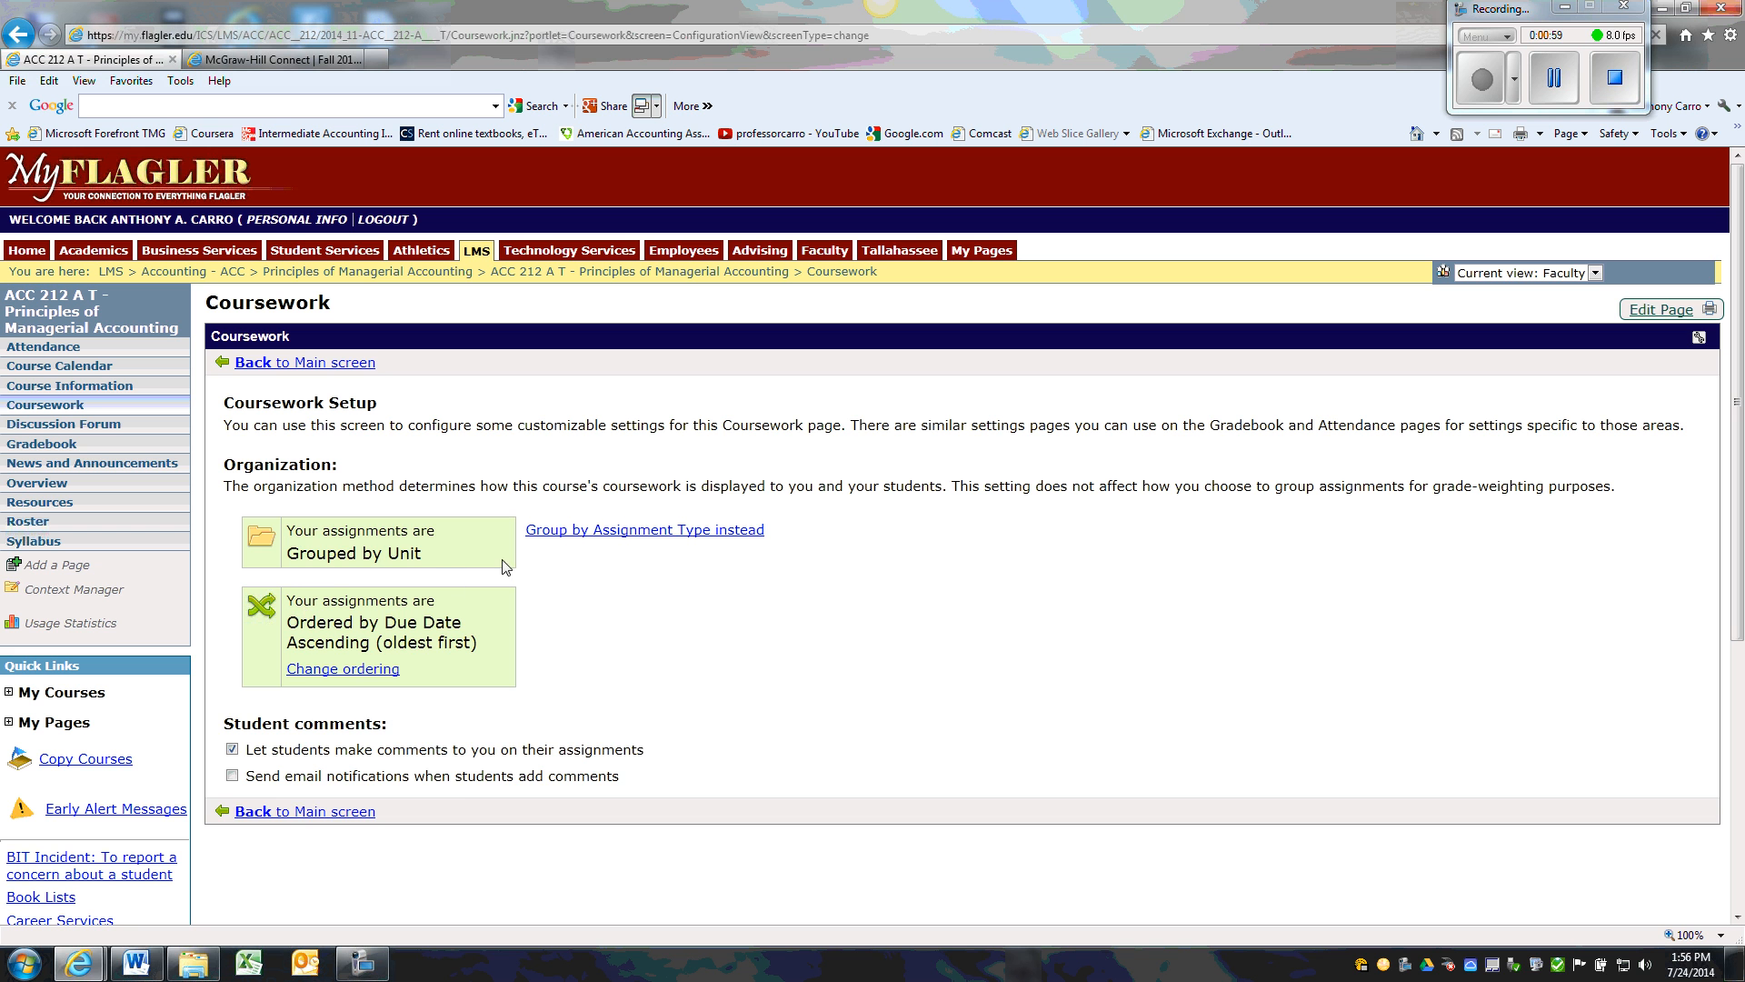
click(666, 533)
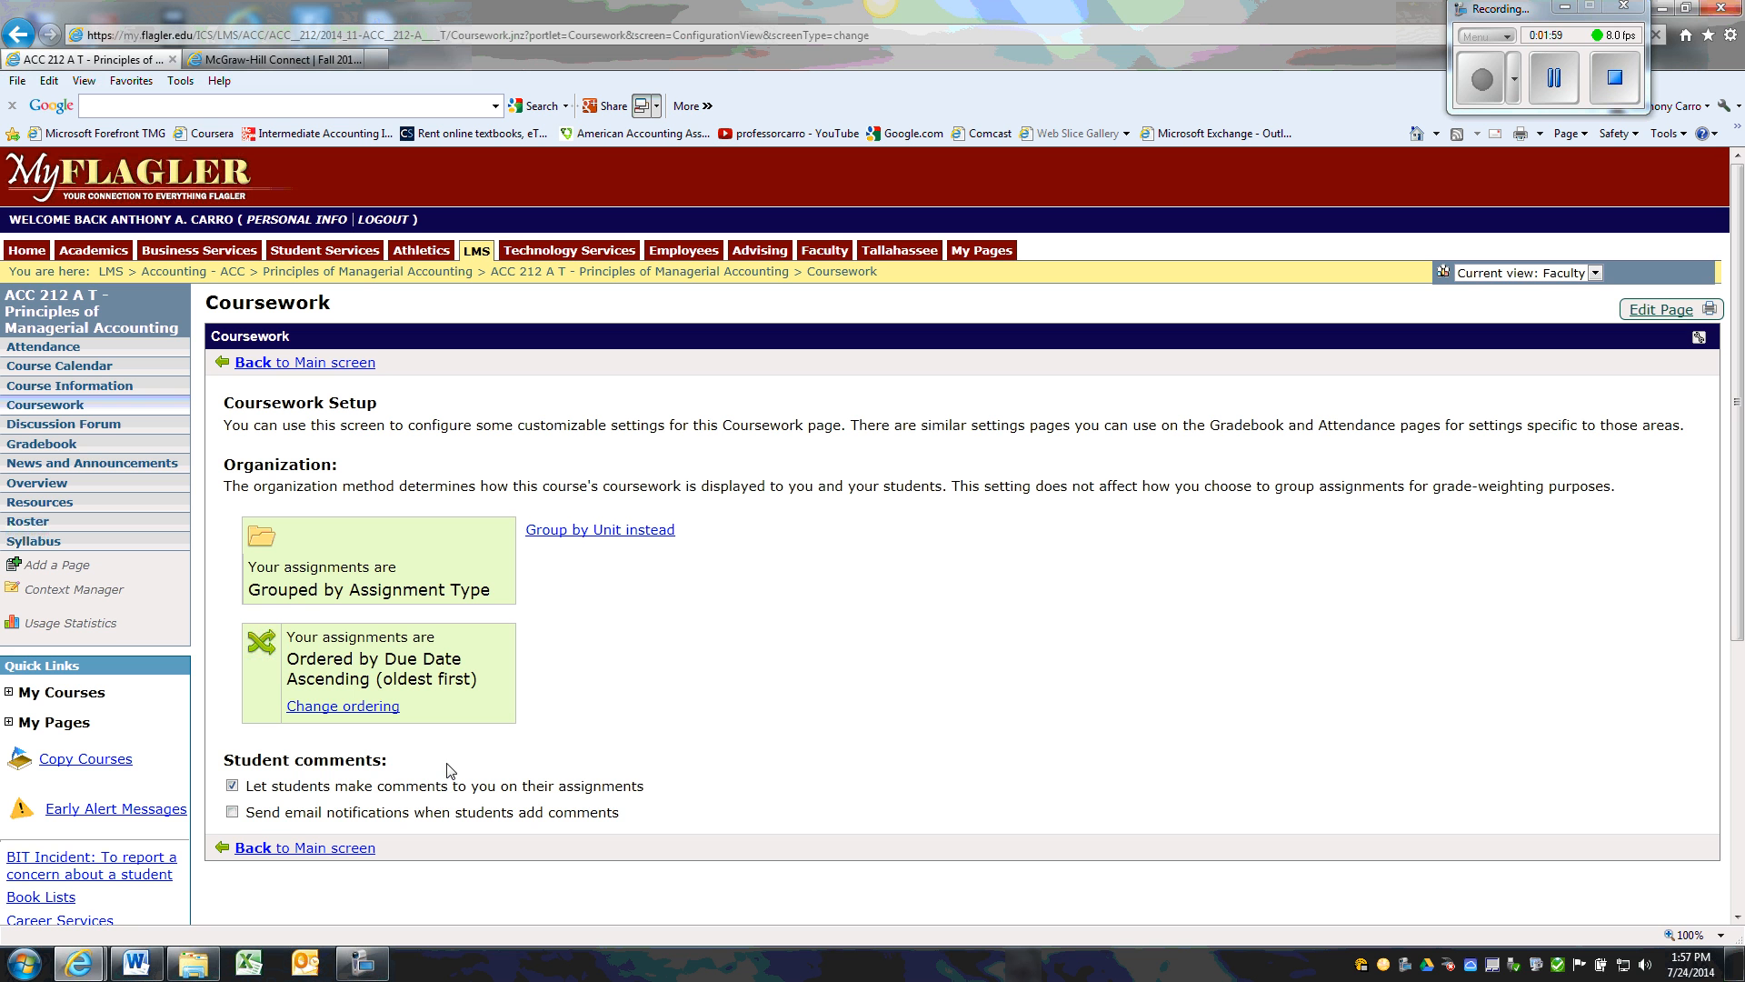
click(233, 812)
click(280, 851)
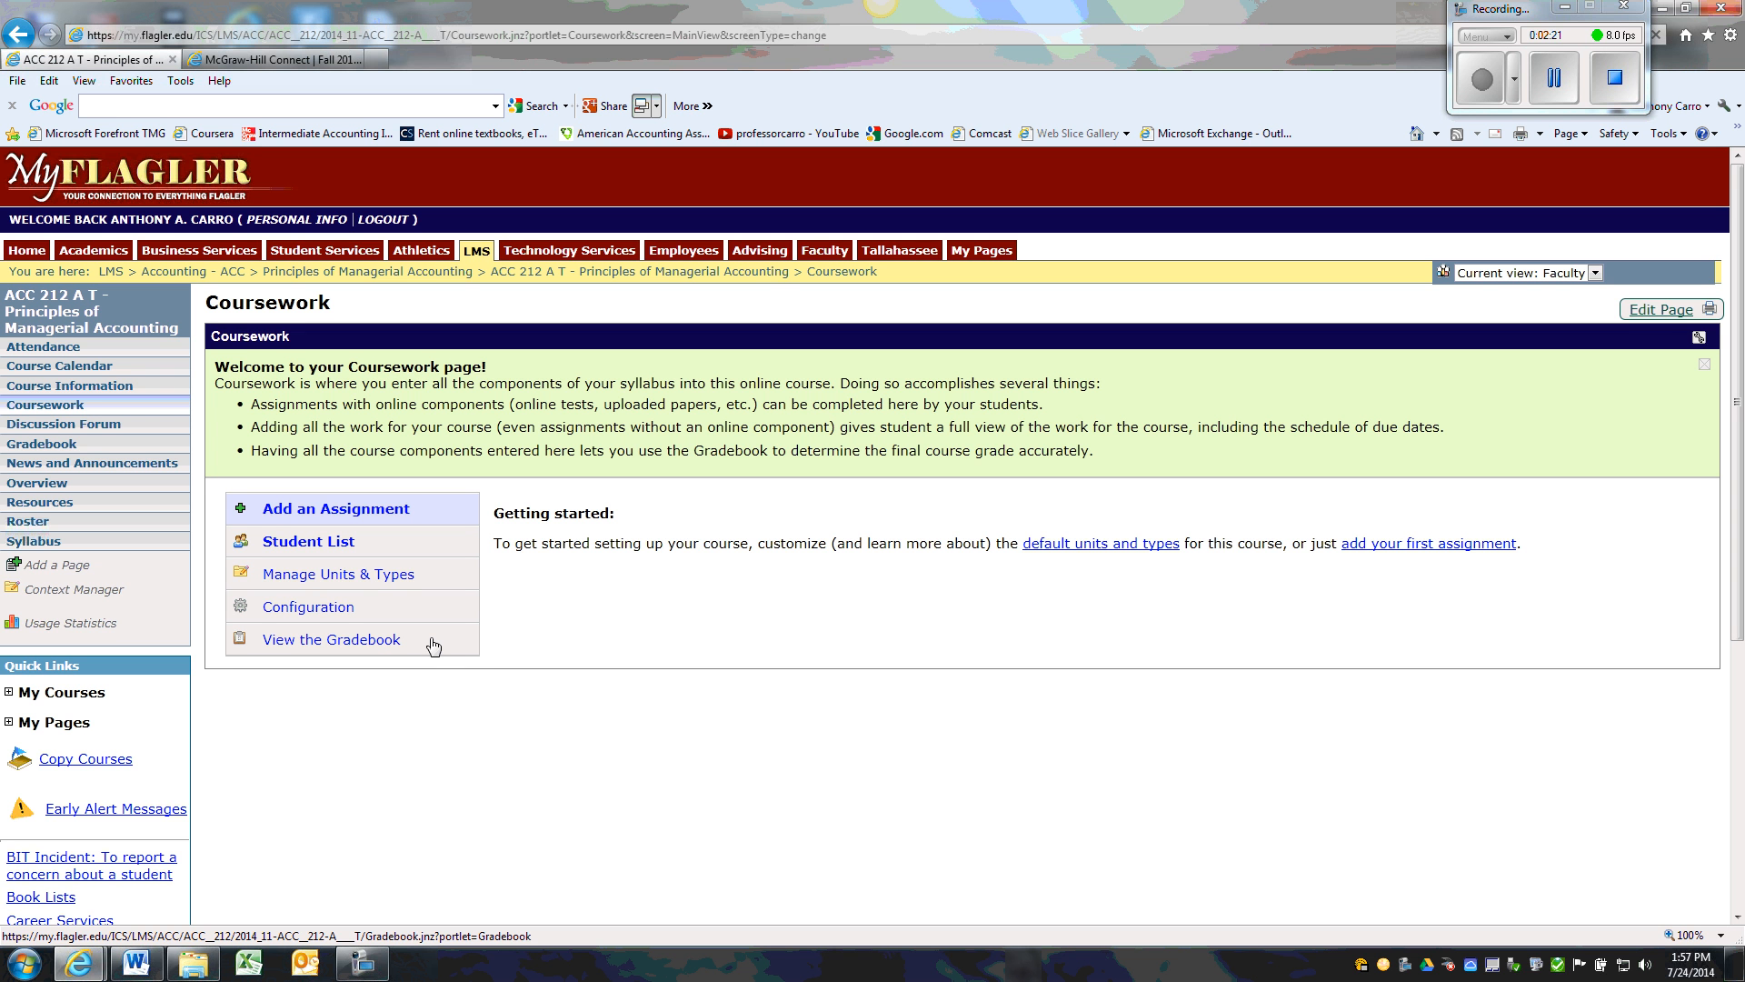
Review the course's units and assignment types, and return to the main Coursework screen
click(382, 576)
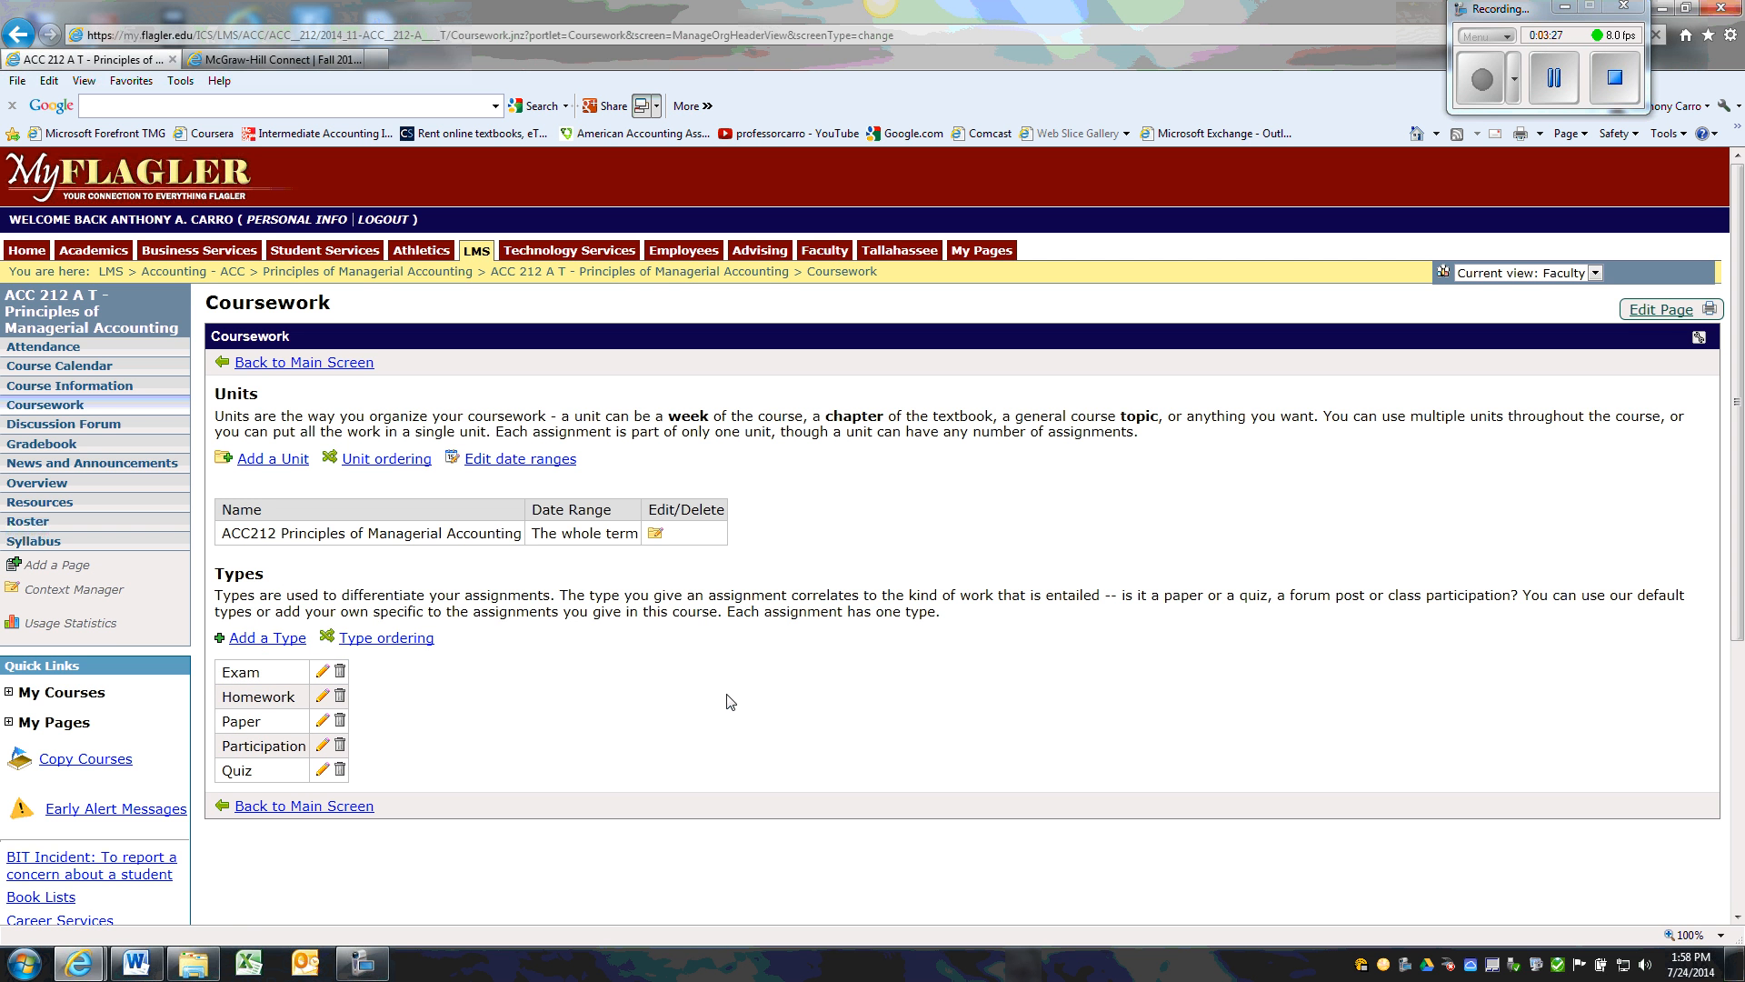
click(244, 364)
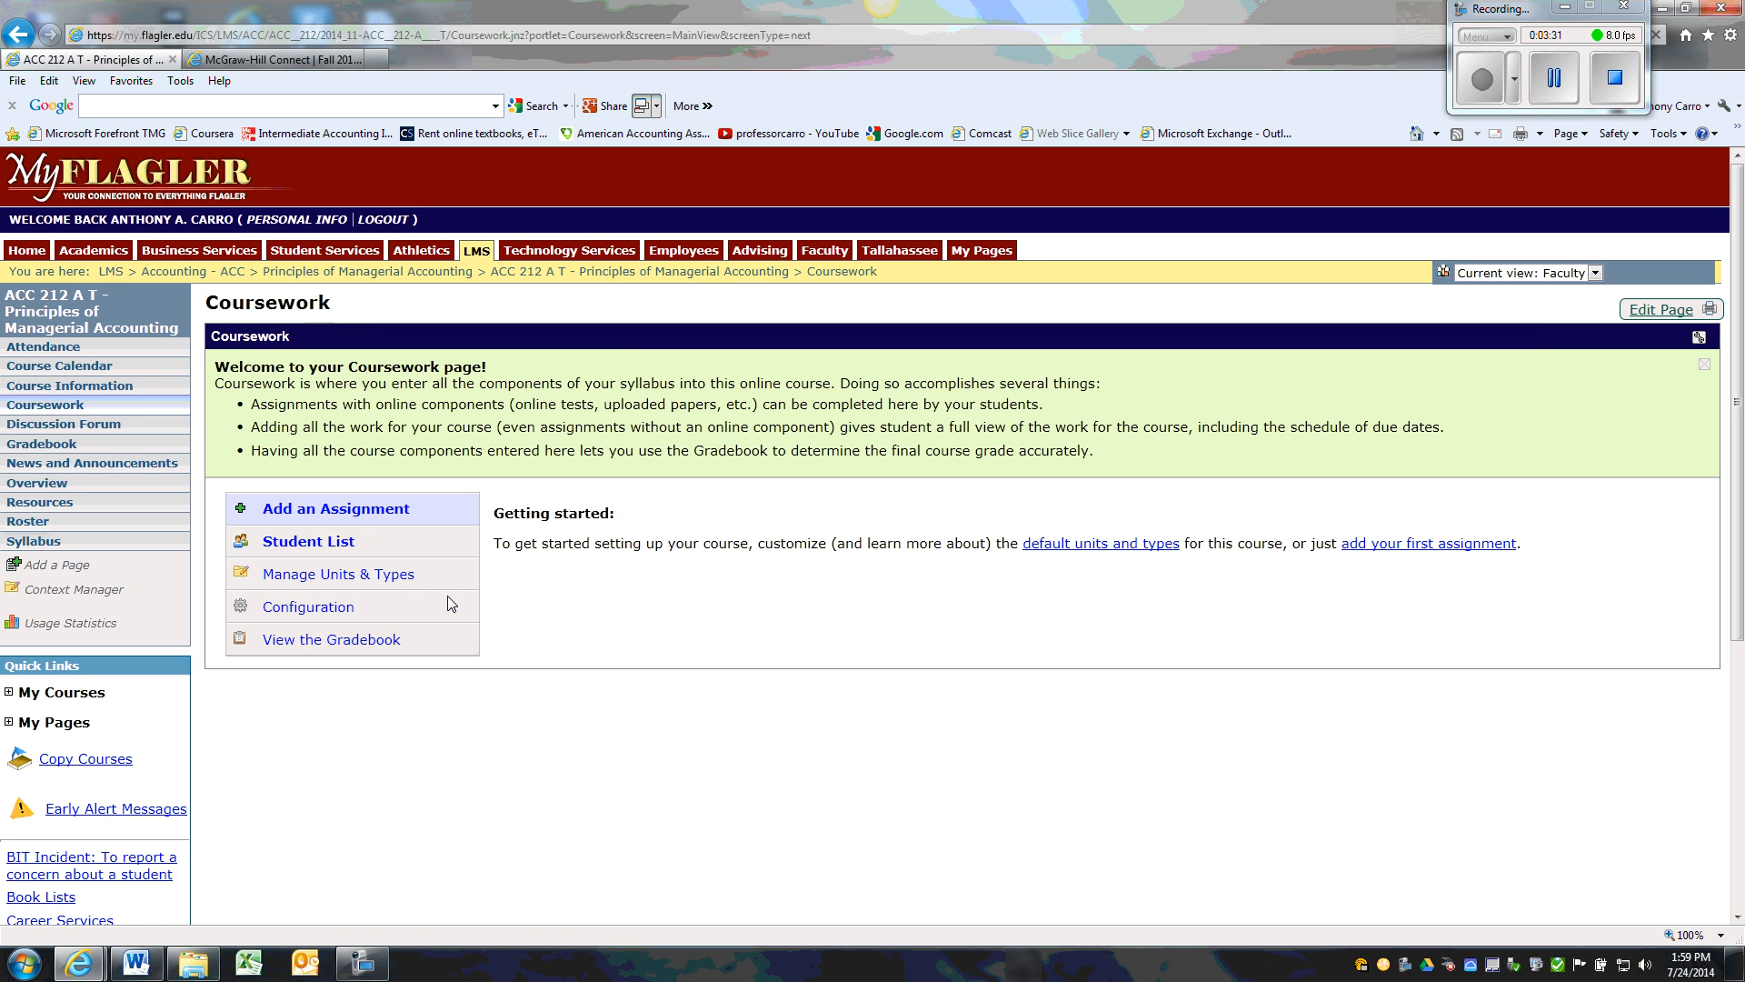
Create a new assignment in the Basic format and name it "Final Exam Acc212 Fall 2014"
click(381, 516)
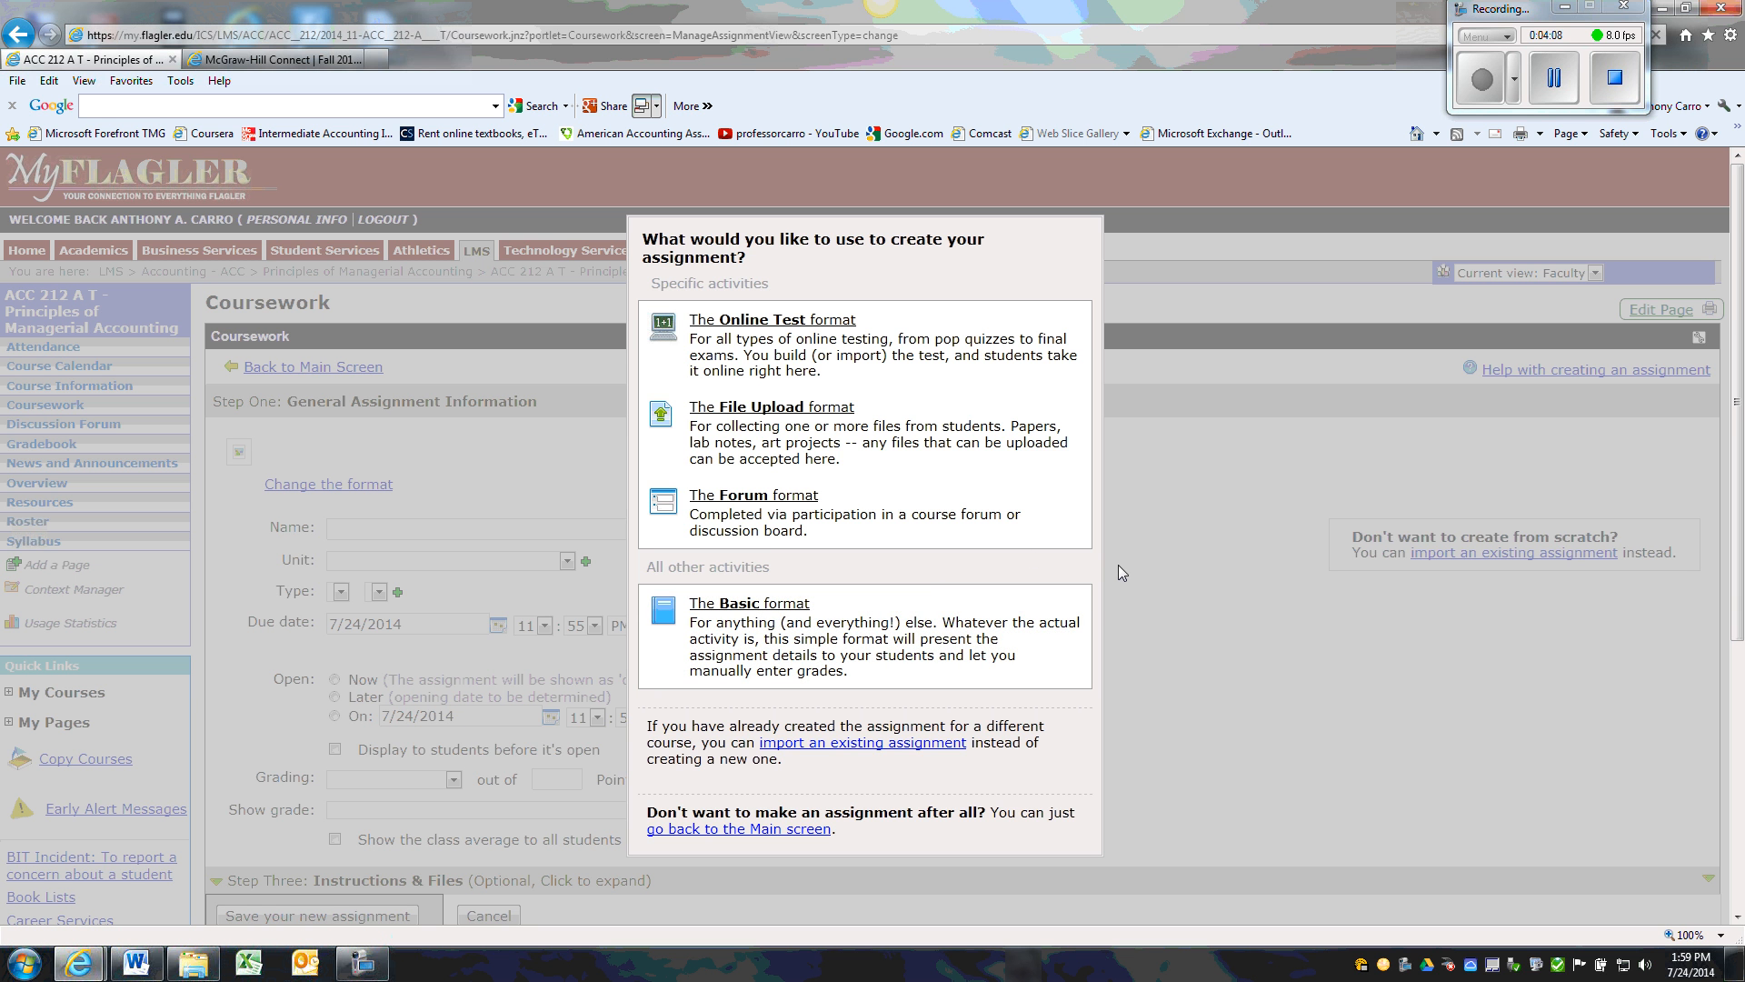
click(726, 608)
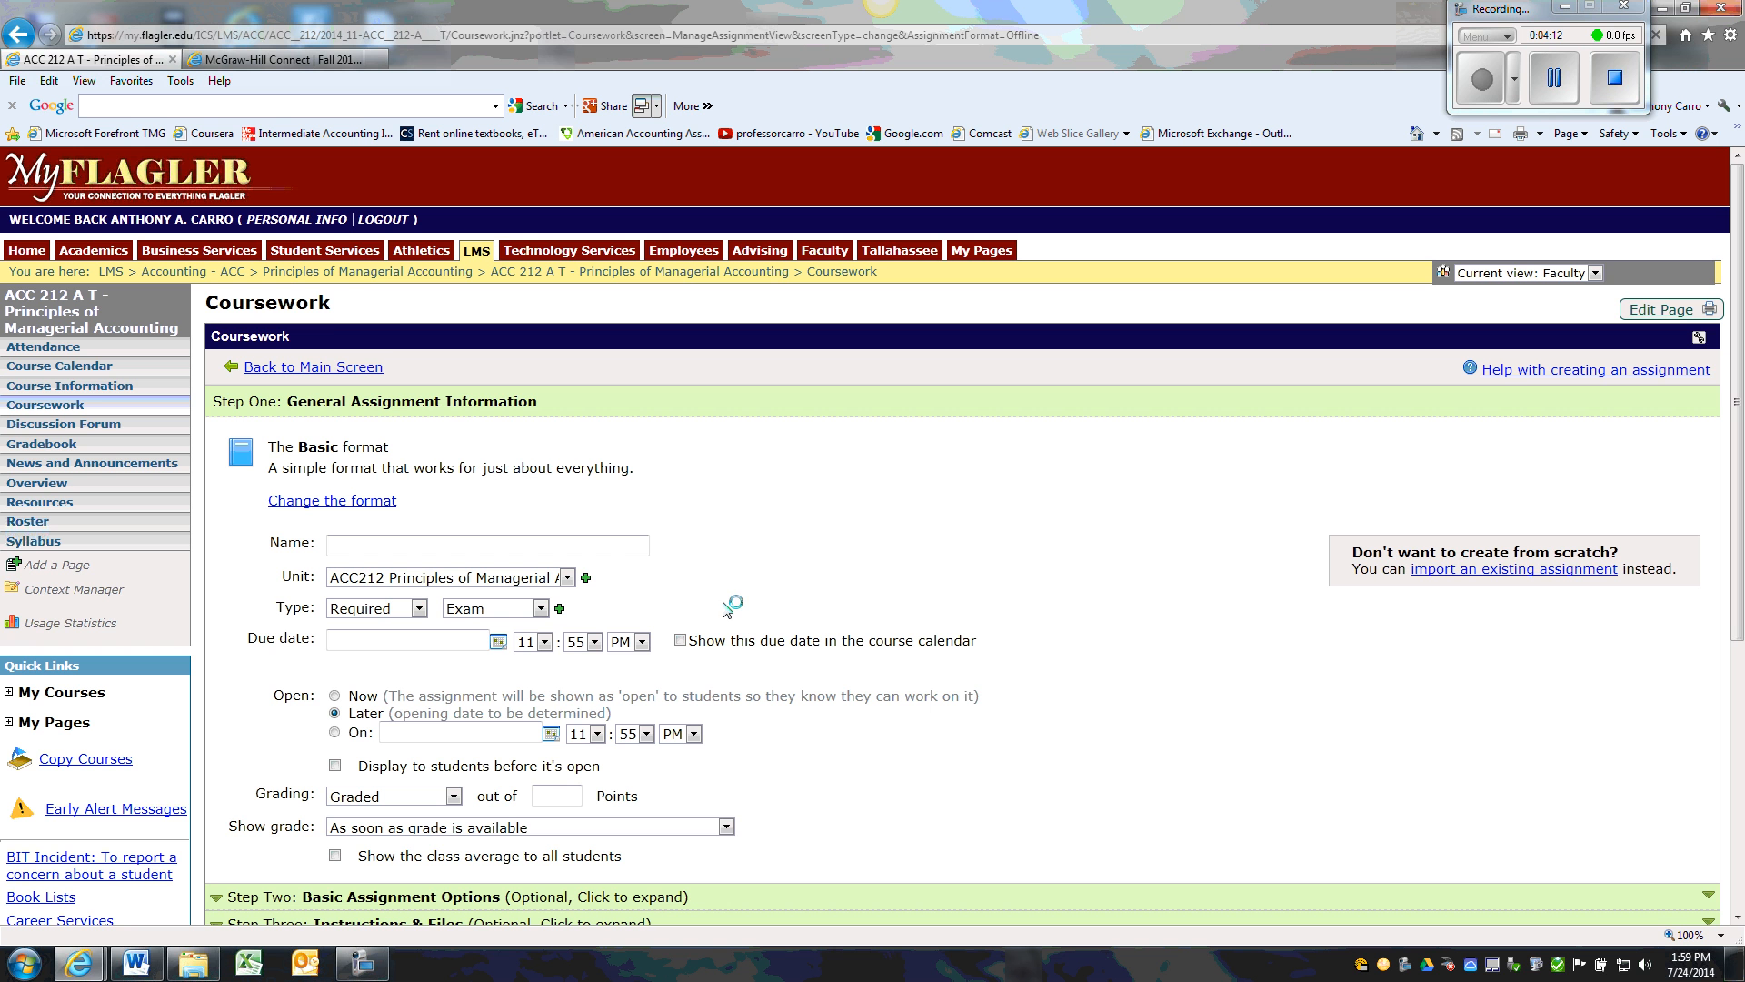
click(381, 544)
text(Final Exam Acc212 Fall 2014)
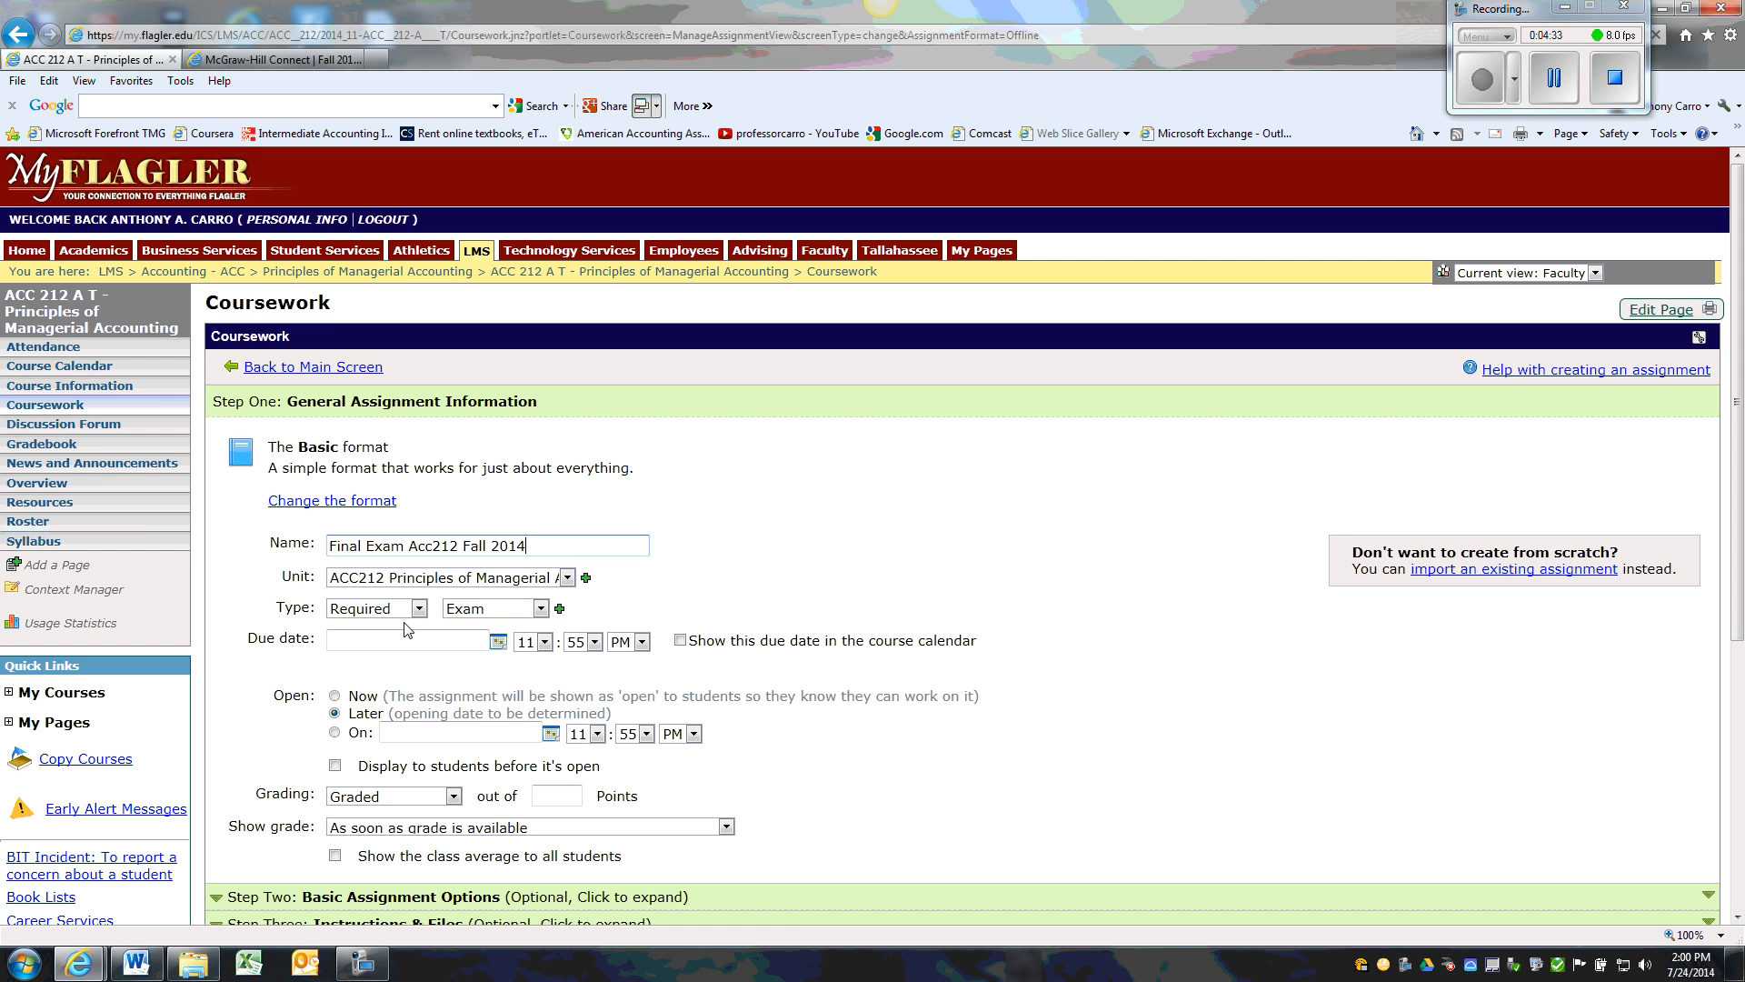
Set the exam's due date to 12/9/2014 at 11:55 AM and show it in the course calendar
click(499, 643)
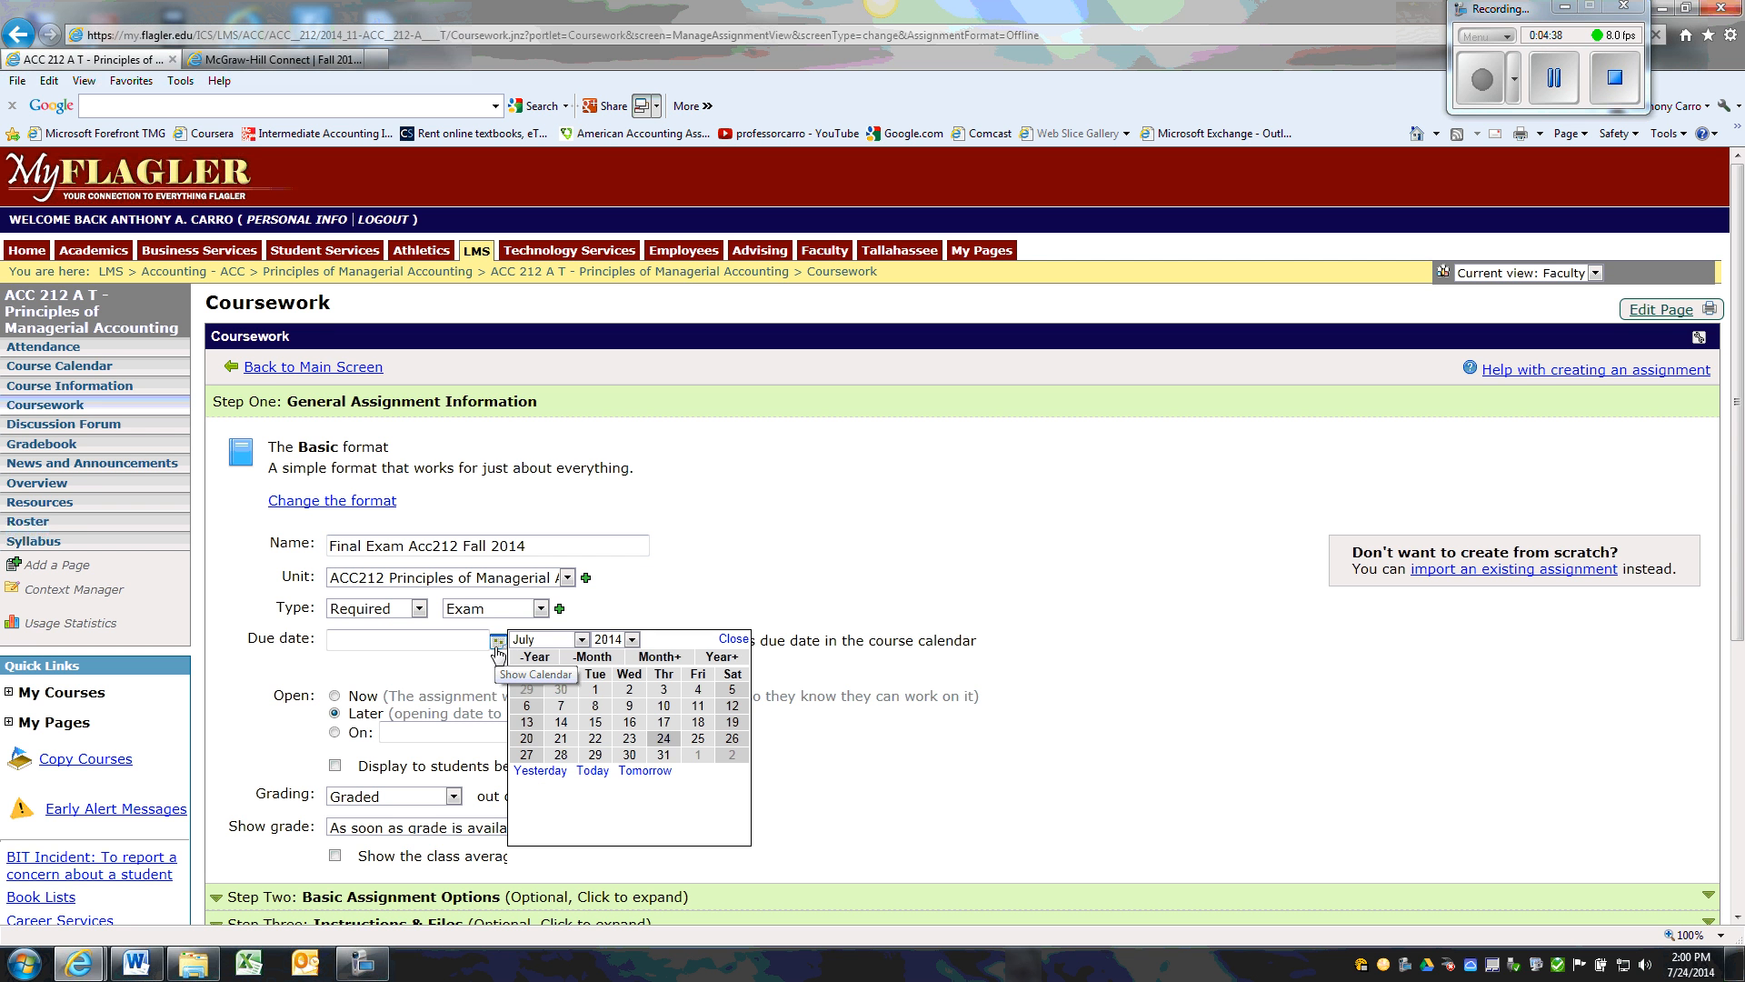
click(581, 641)
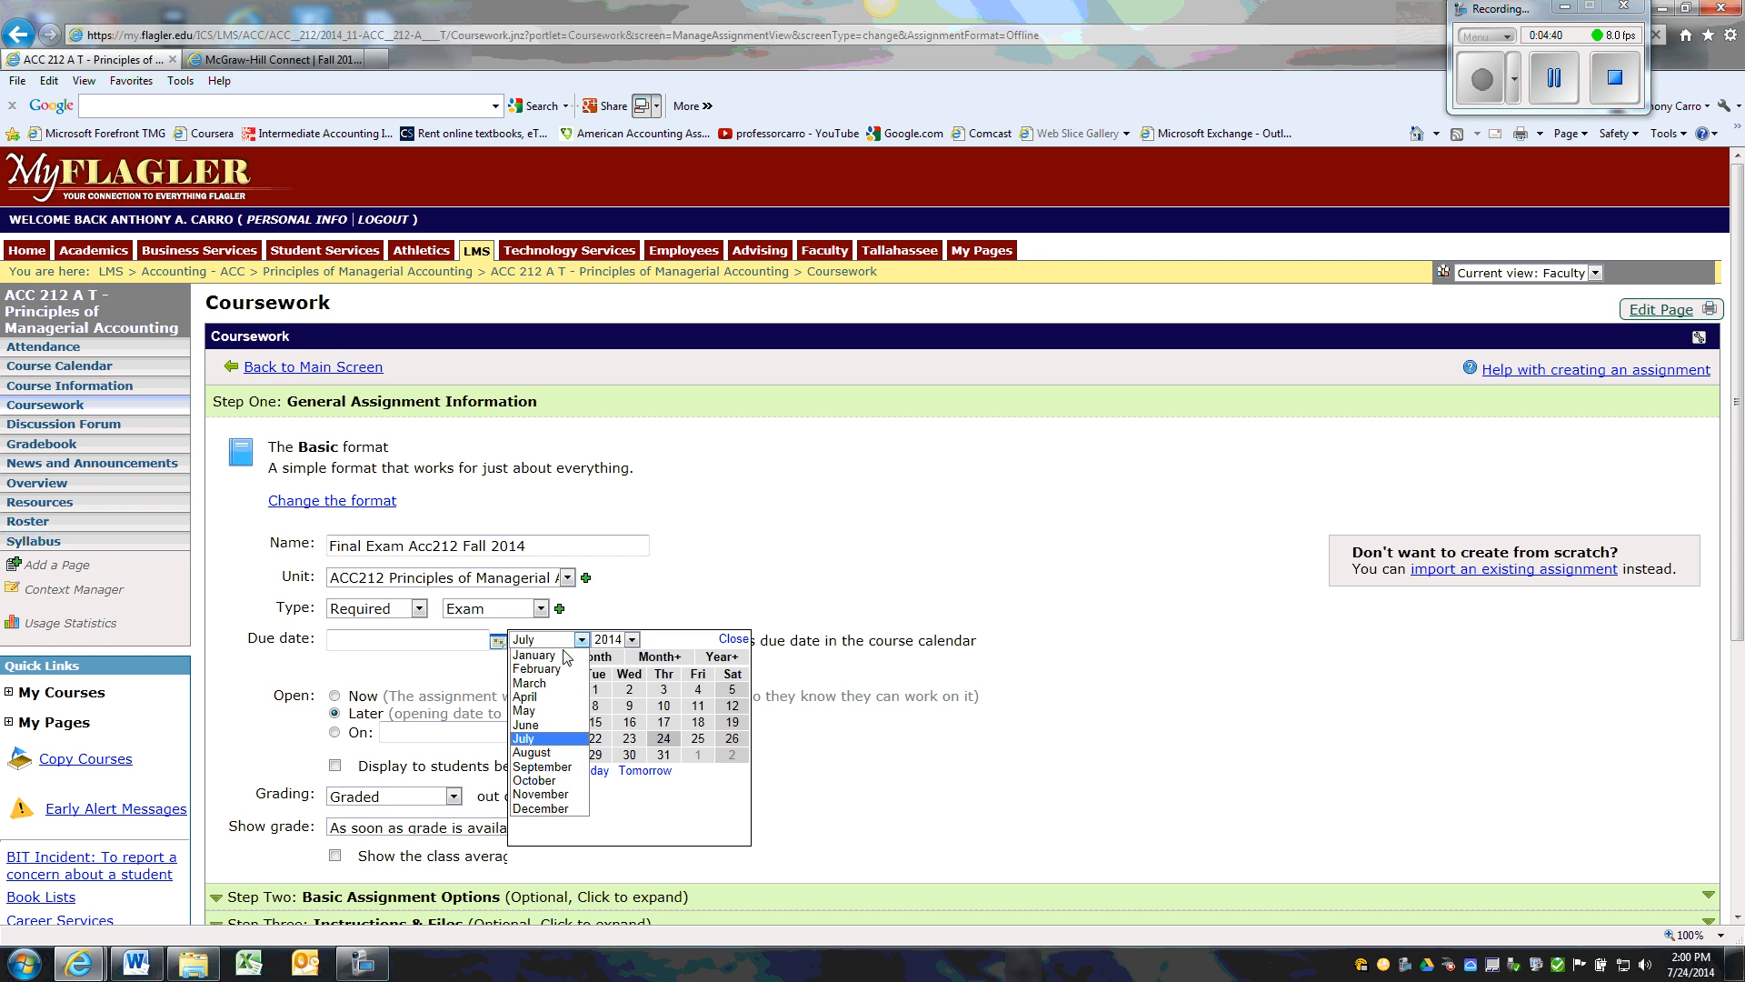
click(552, 811)
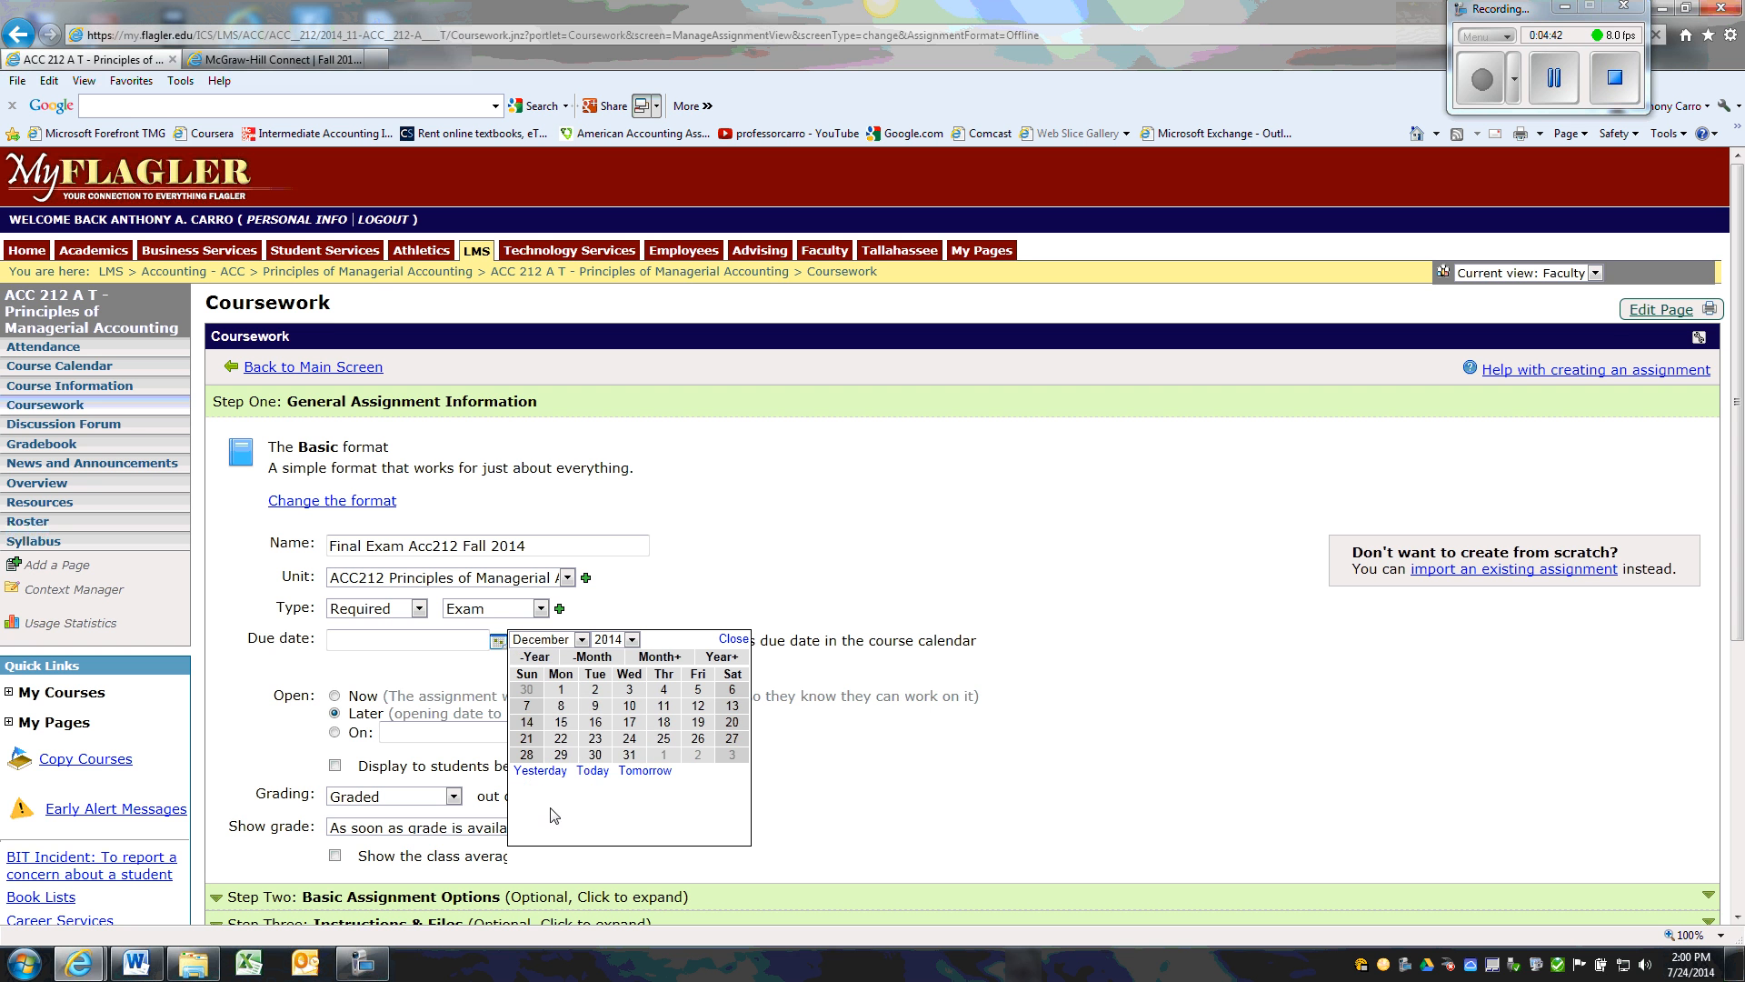
click(595, 706)
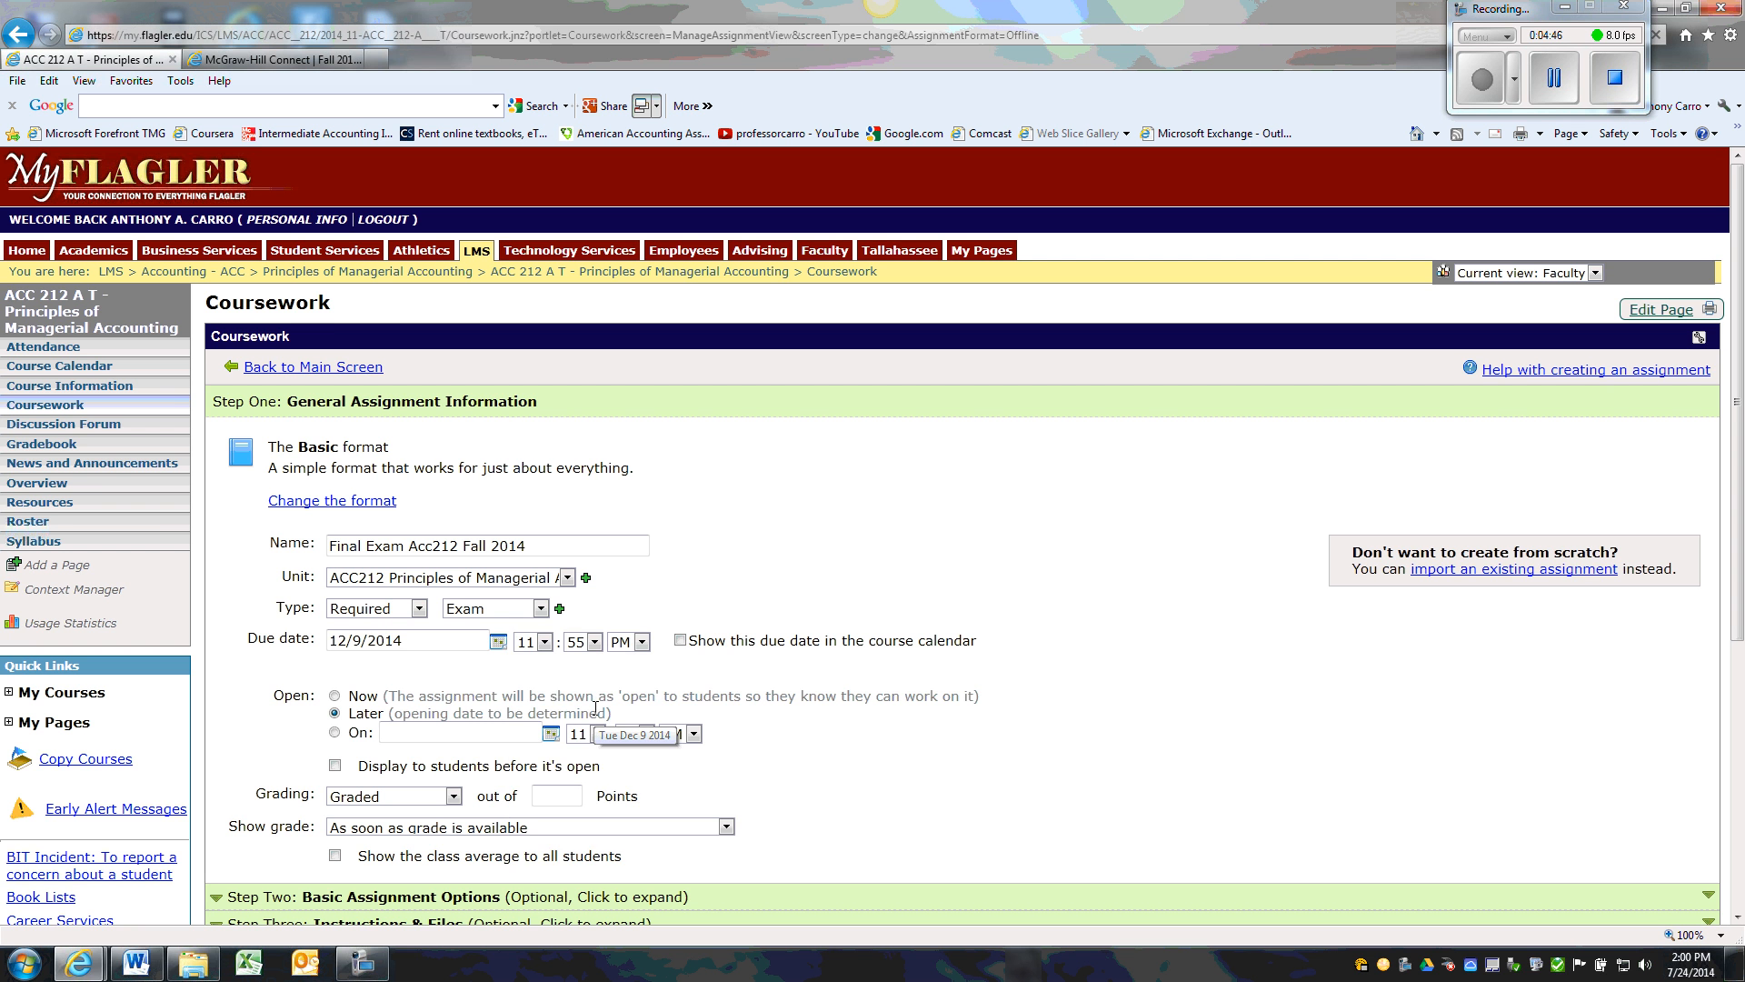
click(544, 643)
click(535, 808)
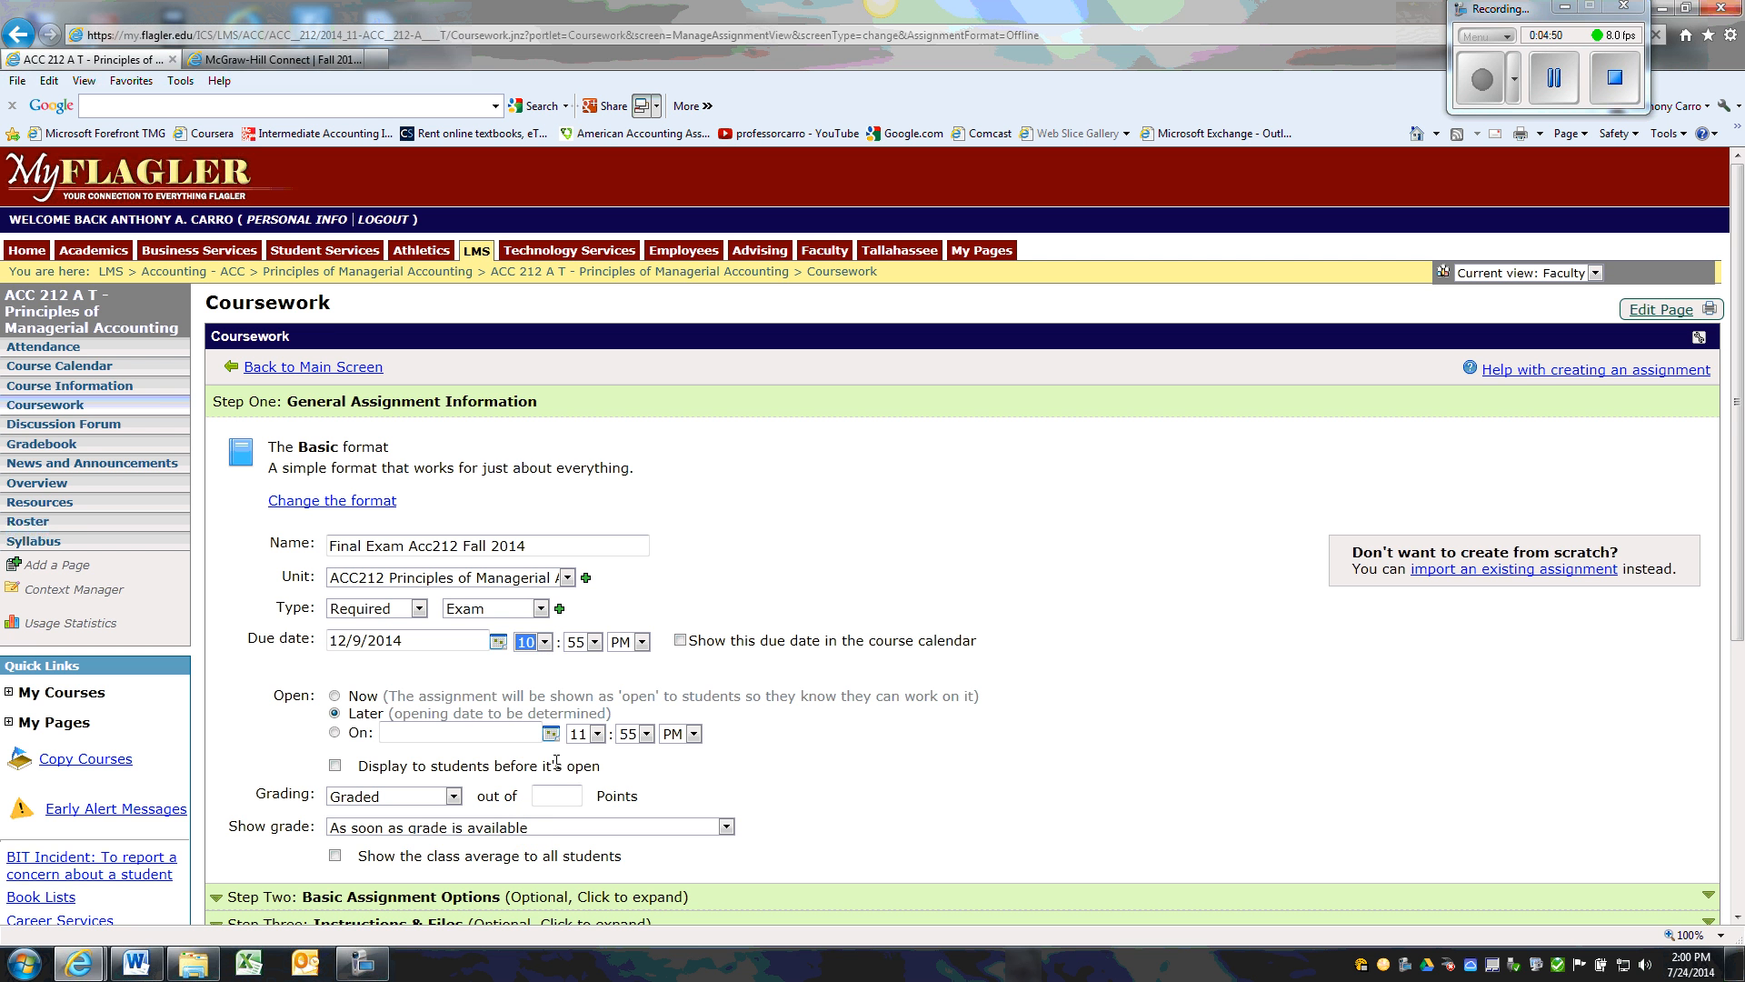
click(544, 643)
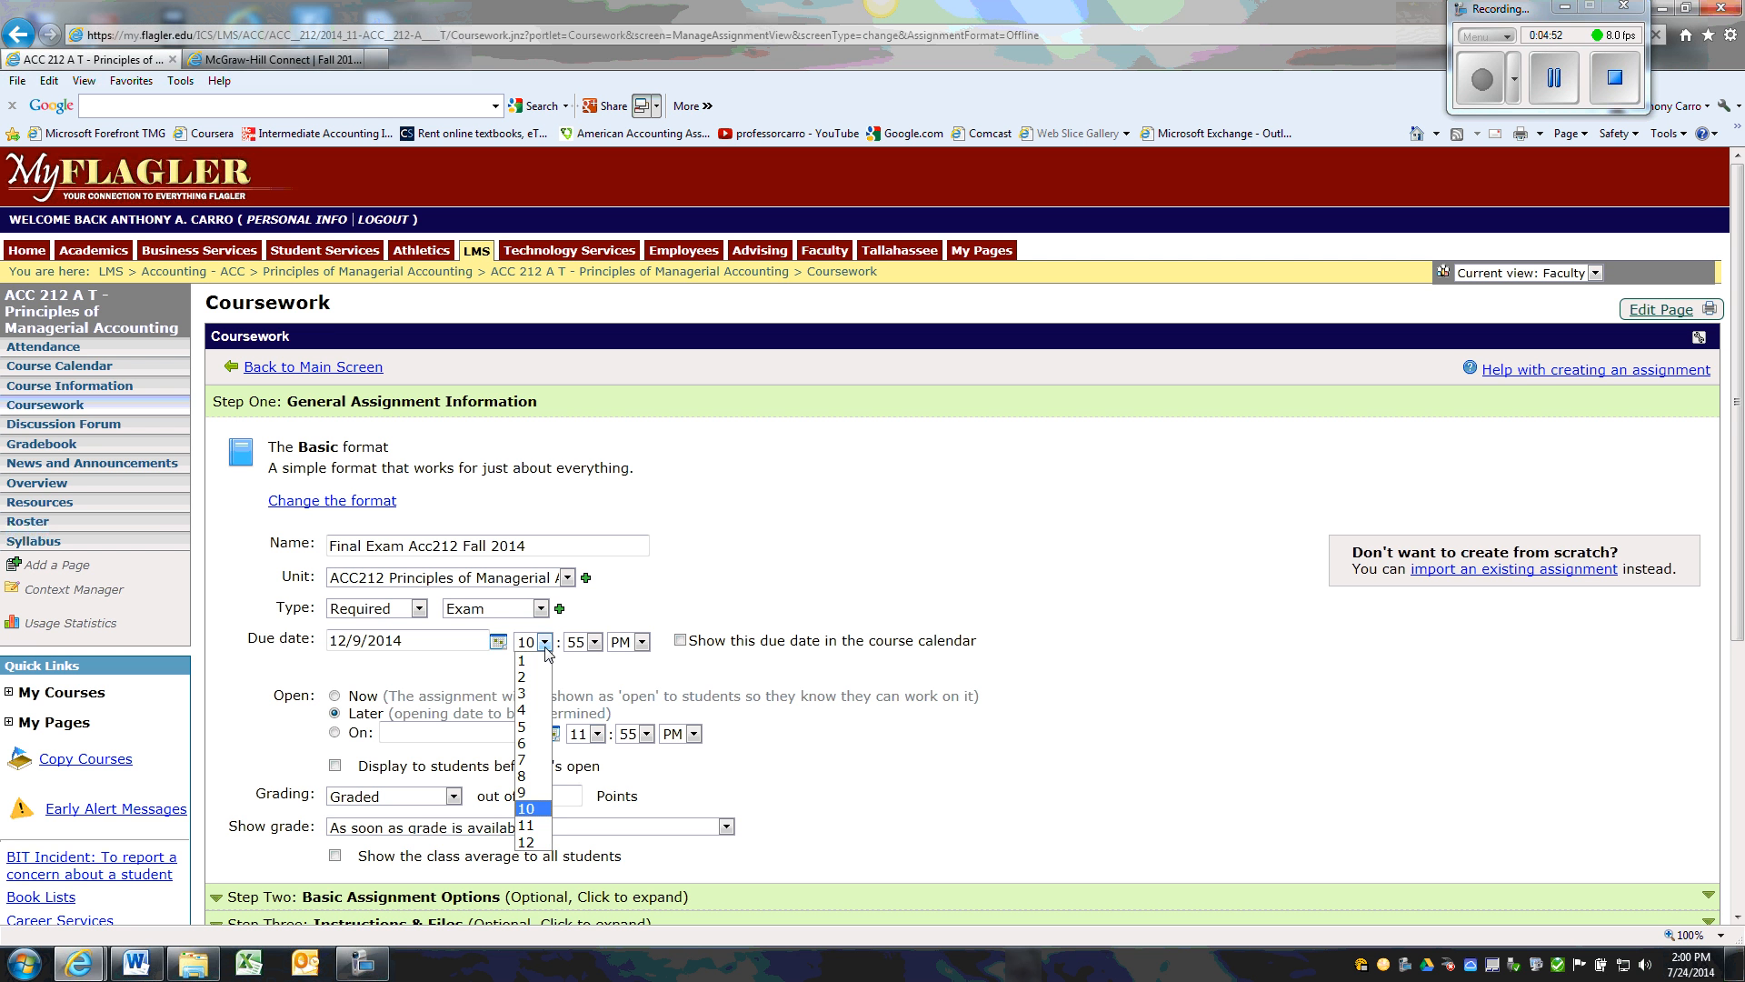
click(527, 825)
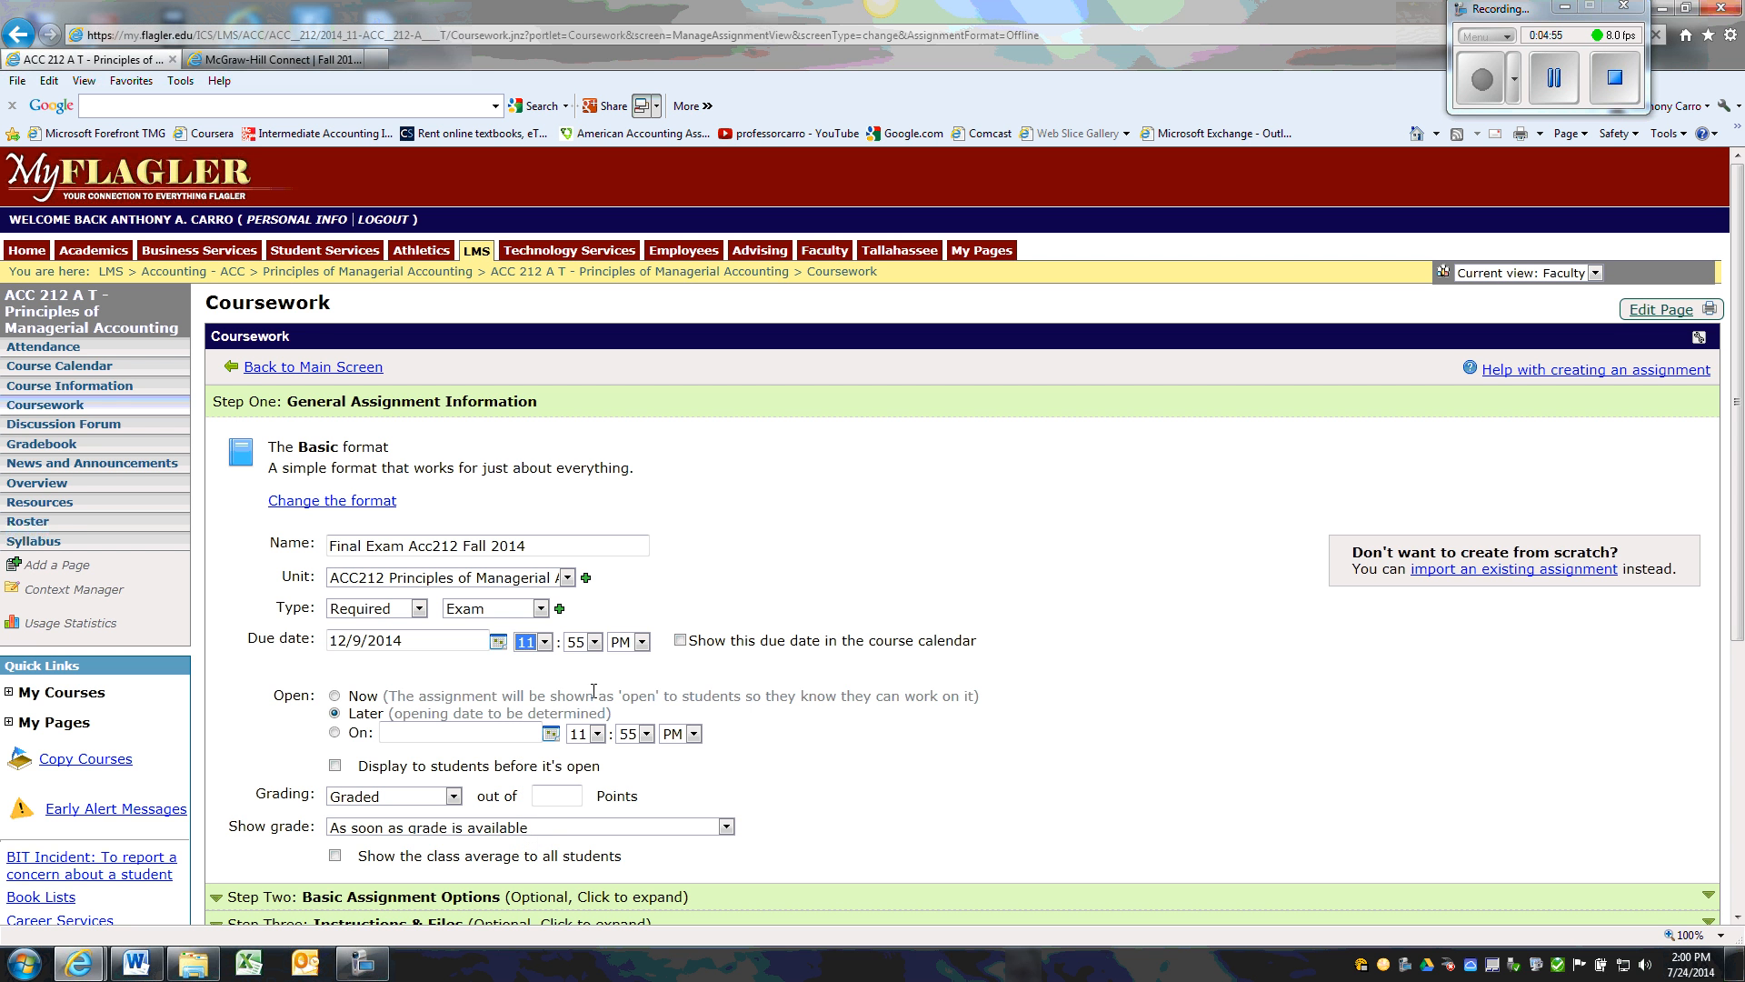
click(642, 643)
click(622, 660)
click(680, 640)
Schedule the exam to open on 12/9/2014 at 9:55 AM
click(335, 733)
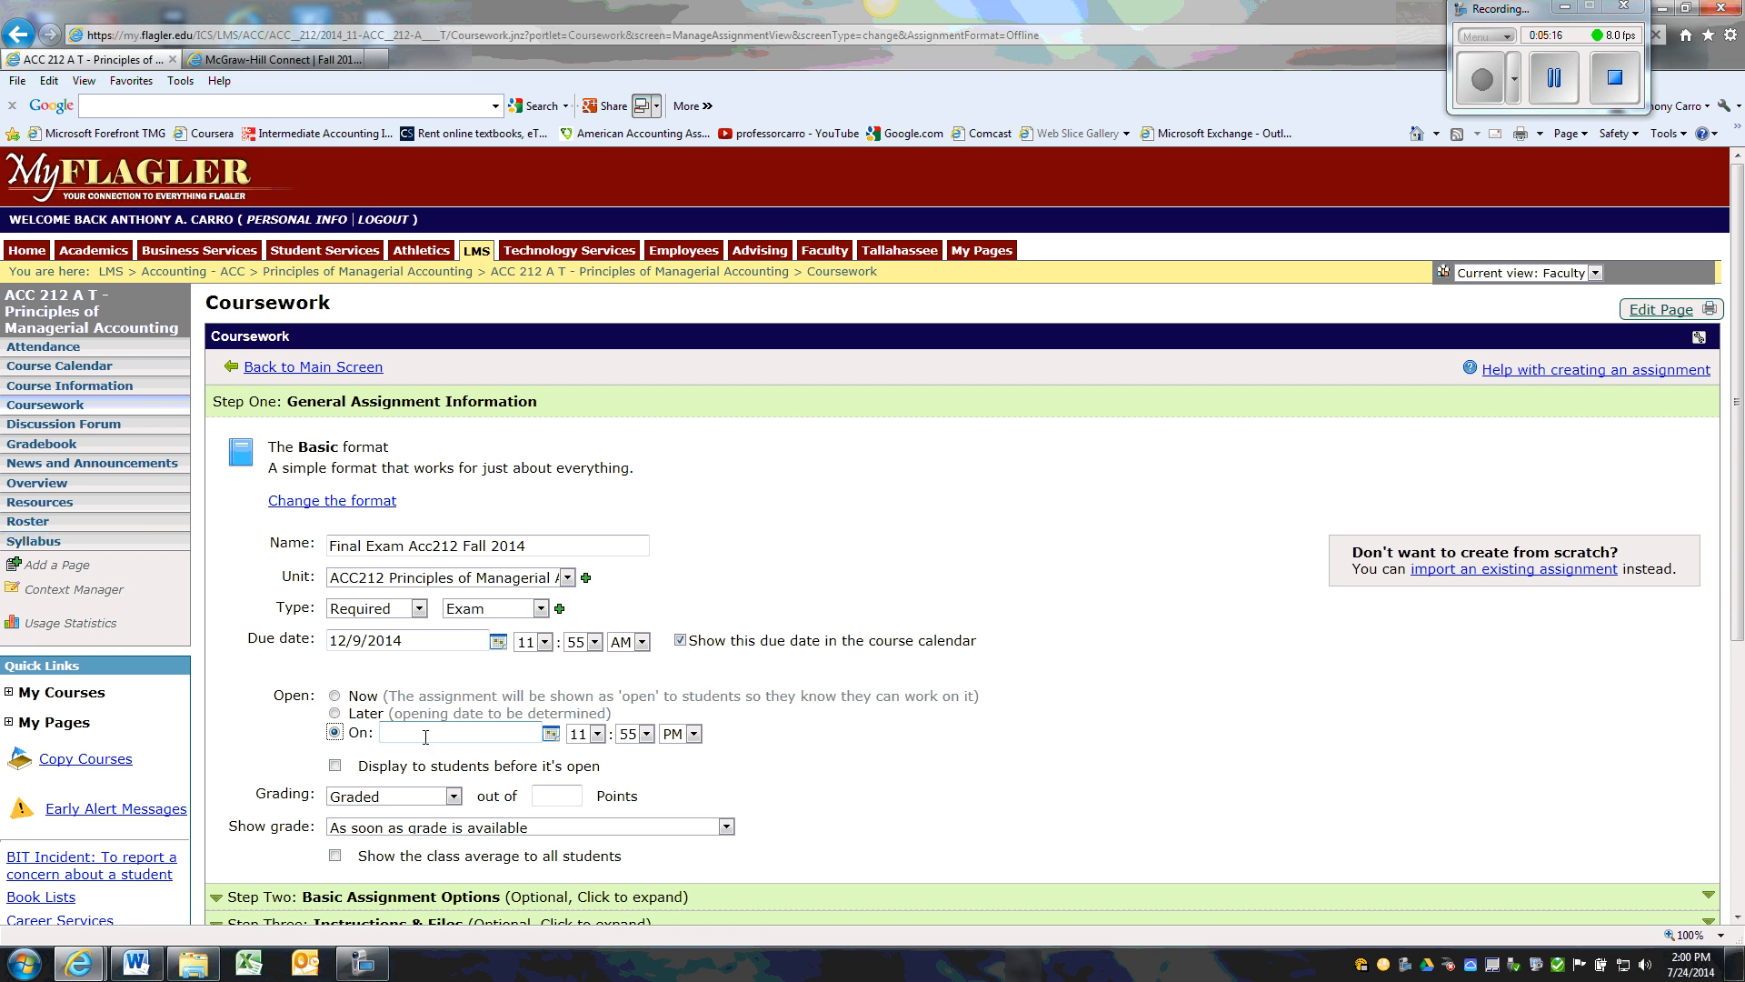
click(598, 734)
click(591, 876)
click(599, 733)
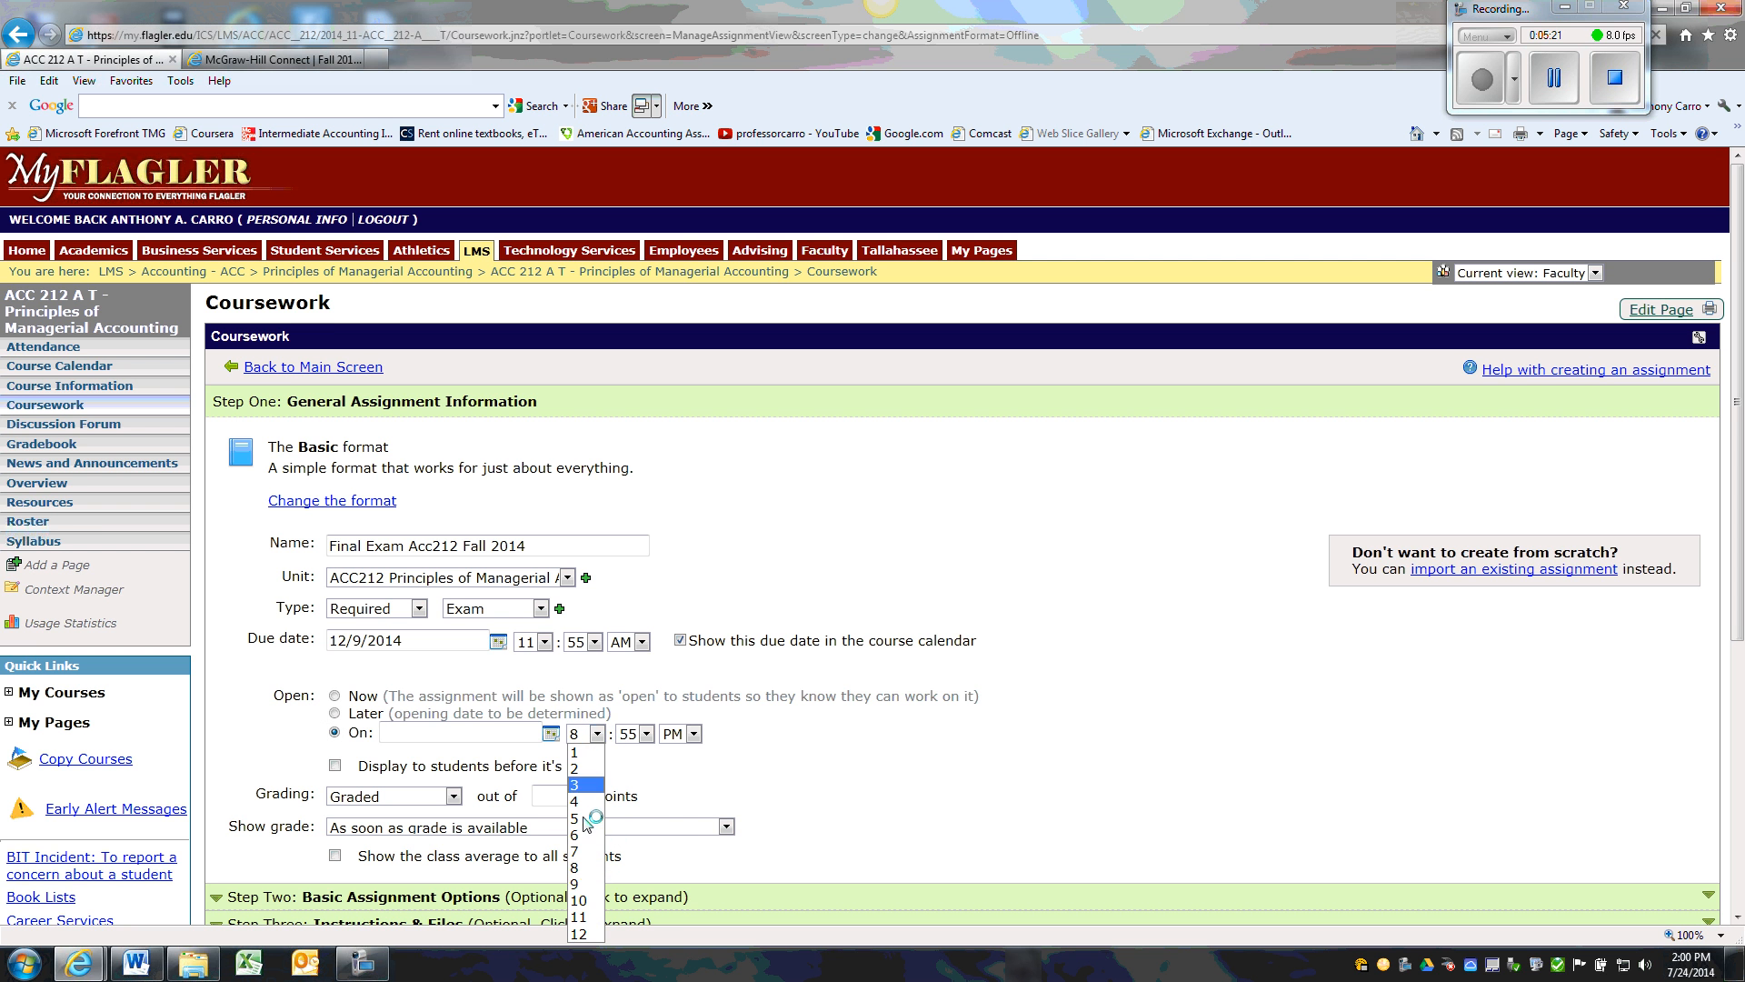
click(580, 900)
click(647, 734)
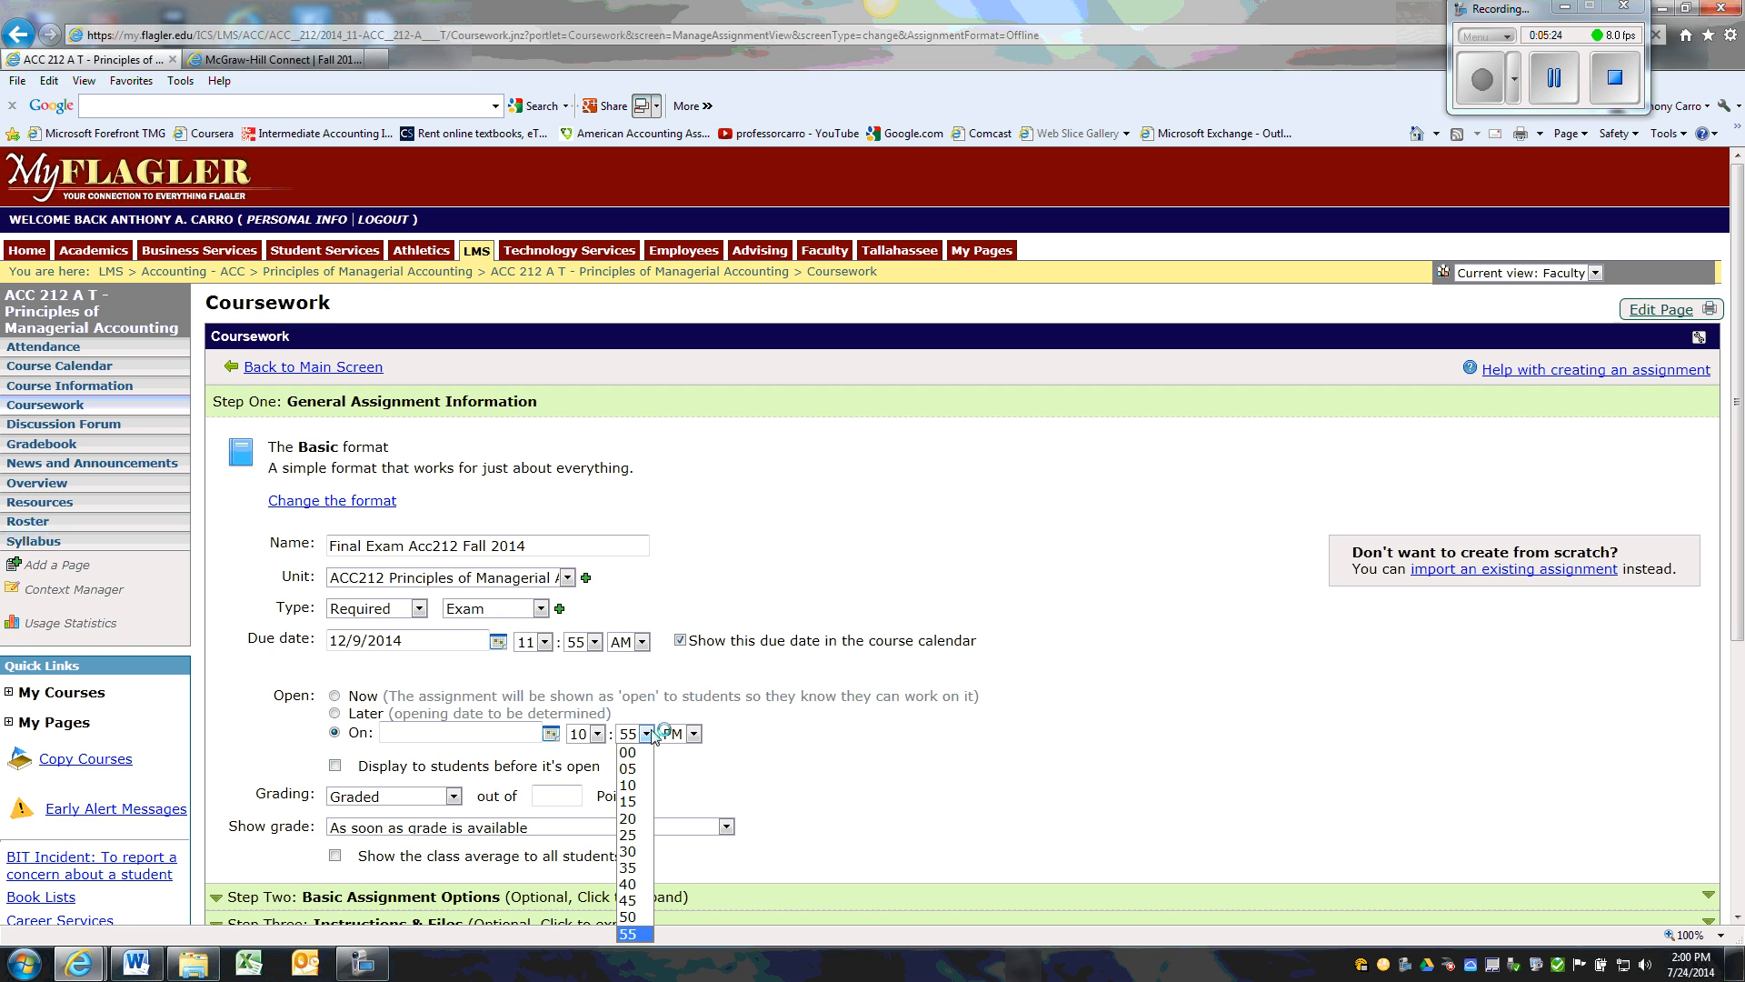
click(598, 733)
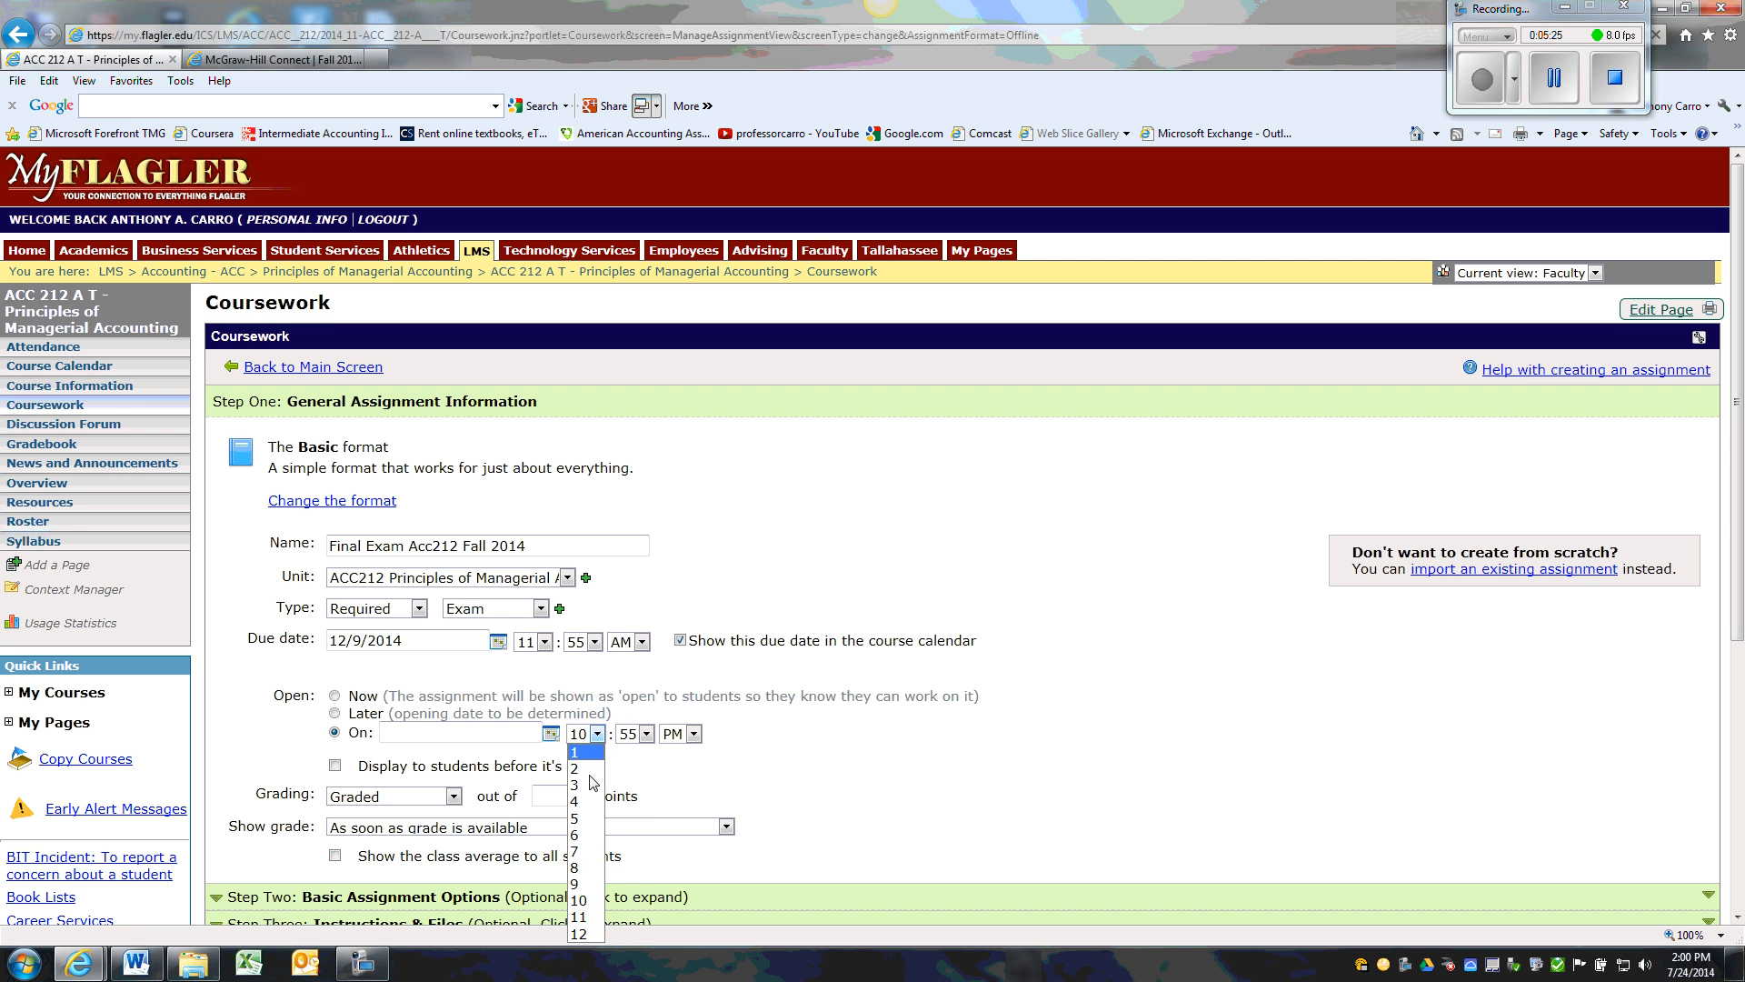
click(589, 886)
click(694, 734)
click(658, 760)
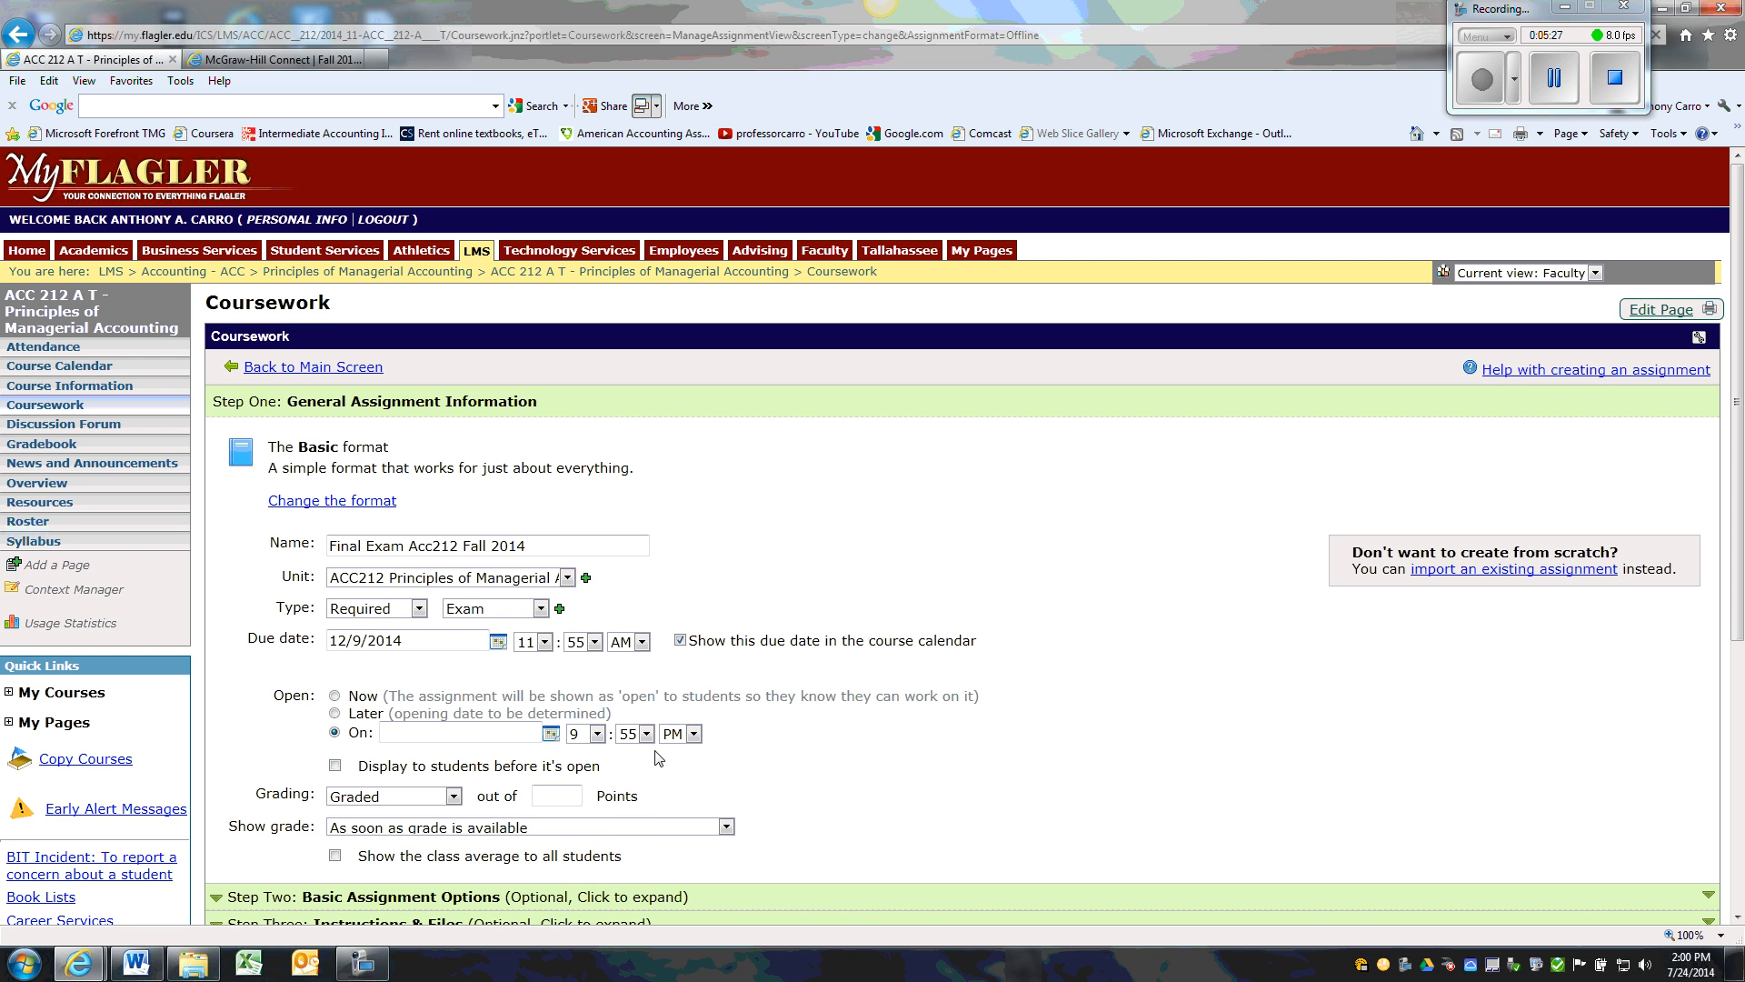
click(444, 735)
text(12/9/2014)
Grade the exam out of 250 points and show the class average to all students
click(573, 793)
text(250)
drag(1738, 349, 1736, 559)
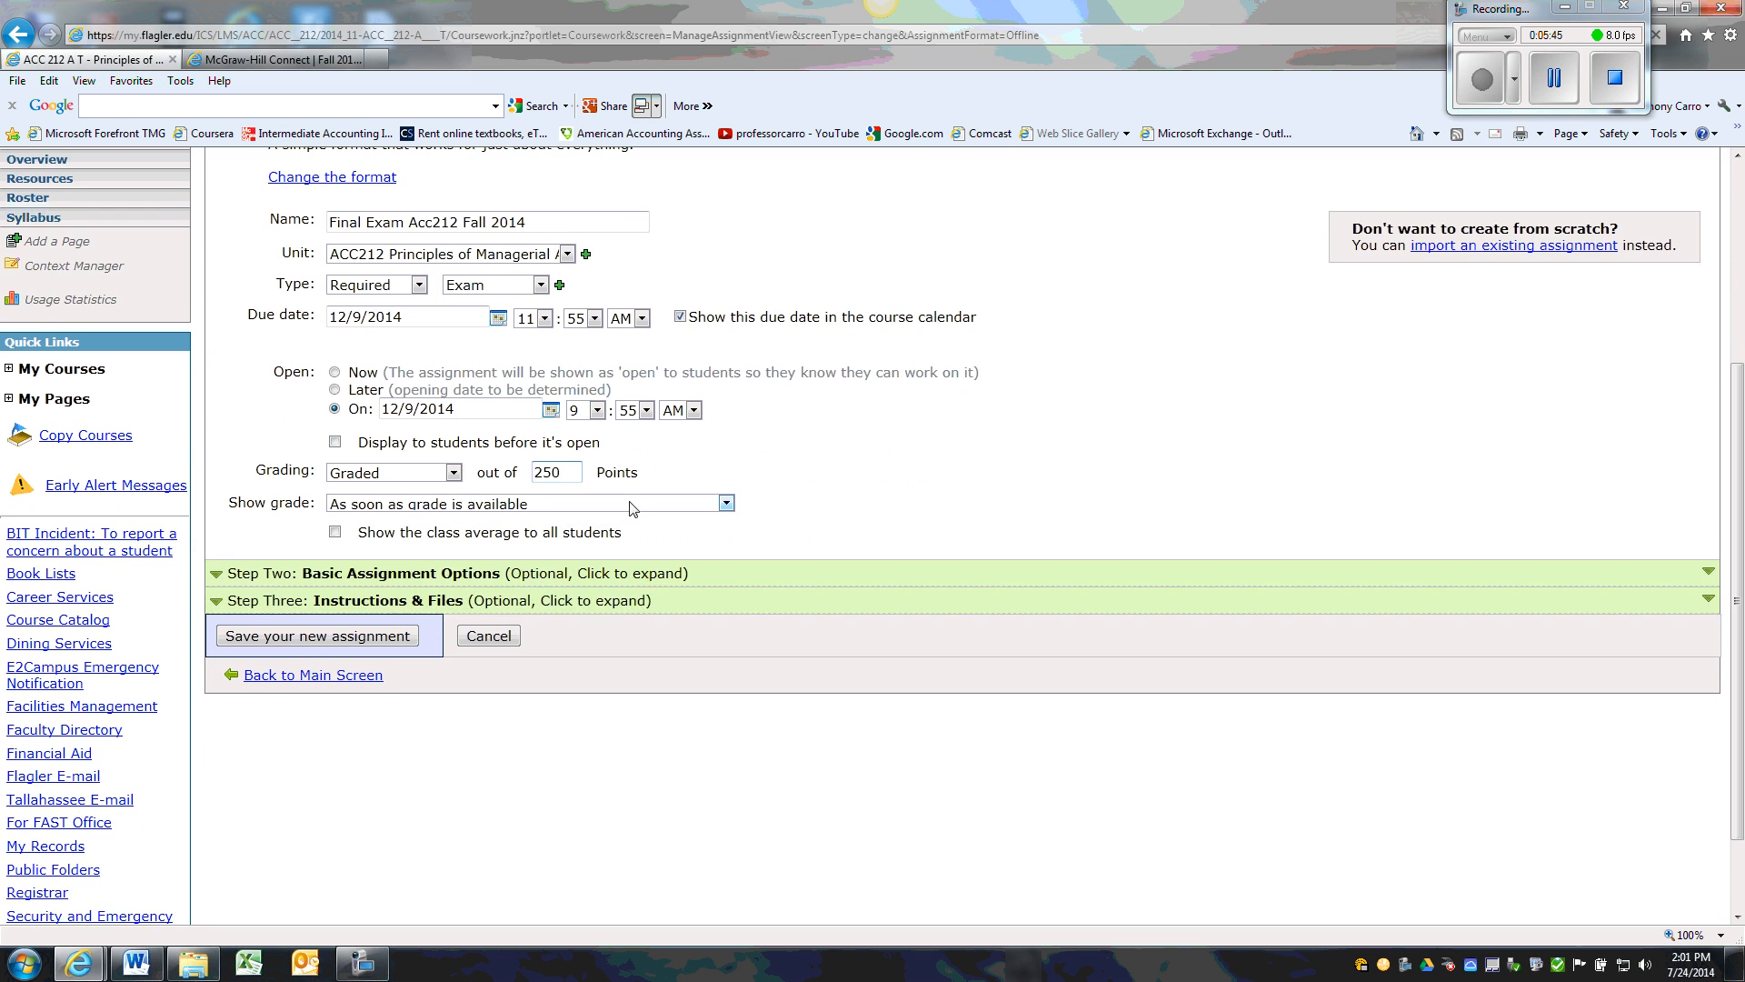
click(726, 504)
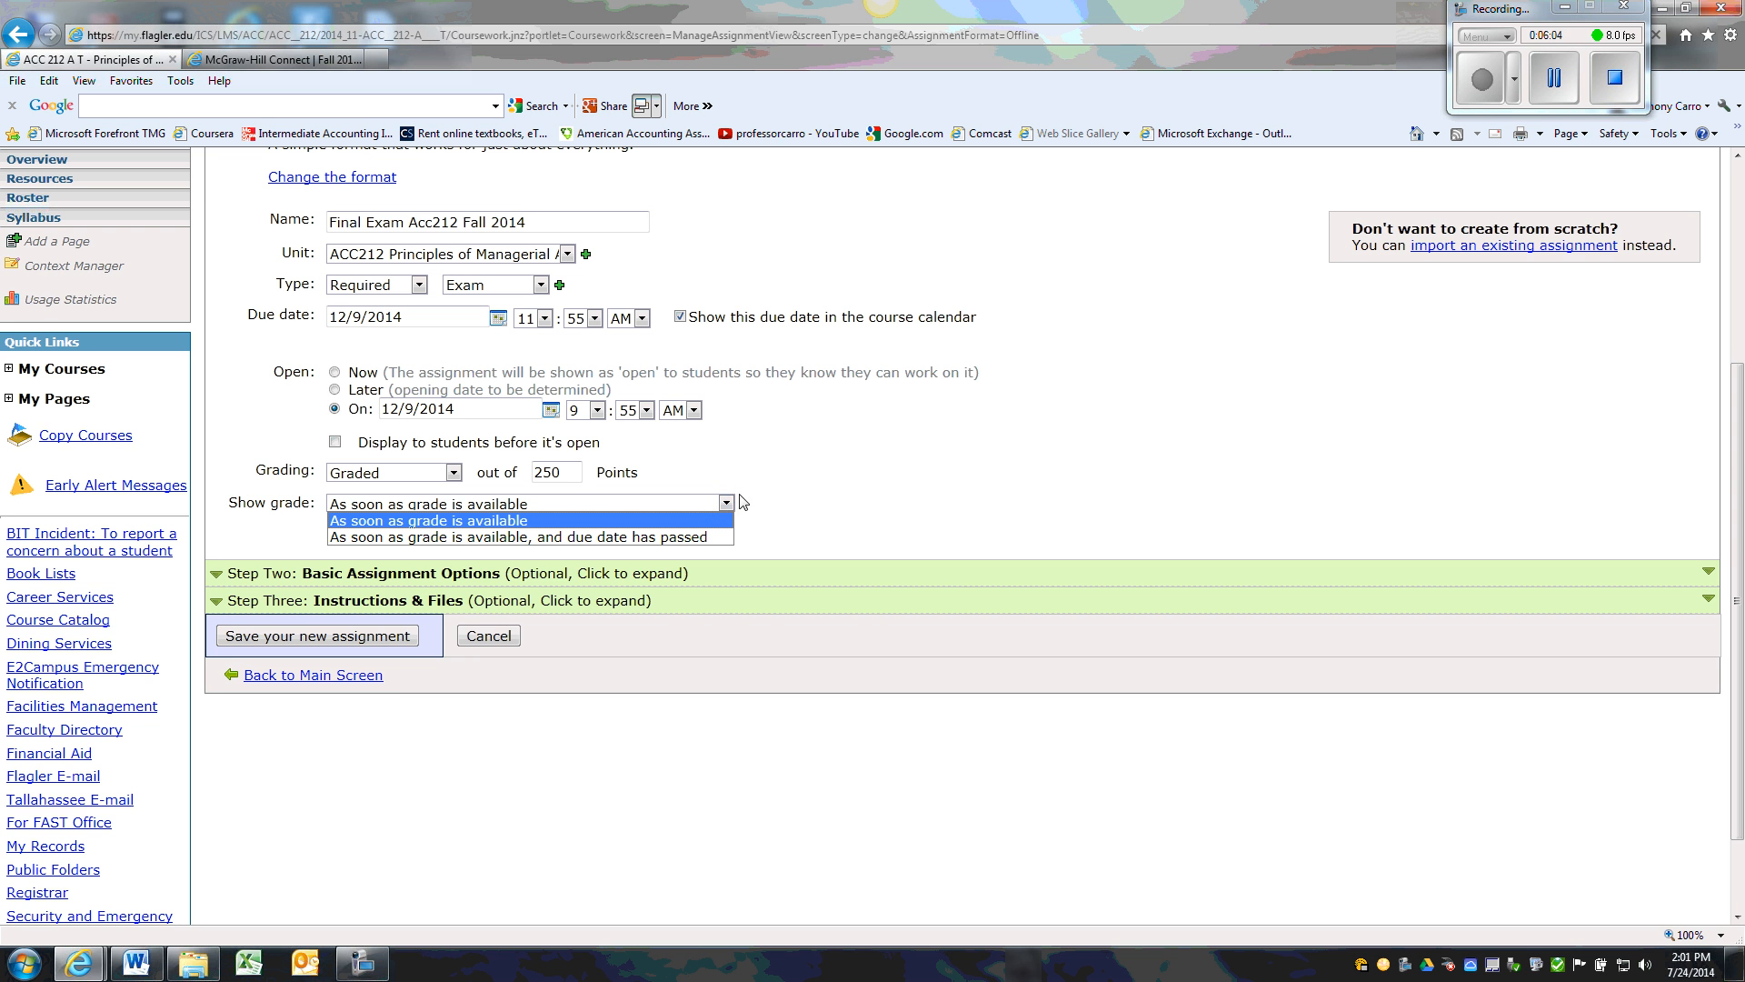
click(925, 516)
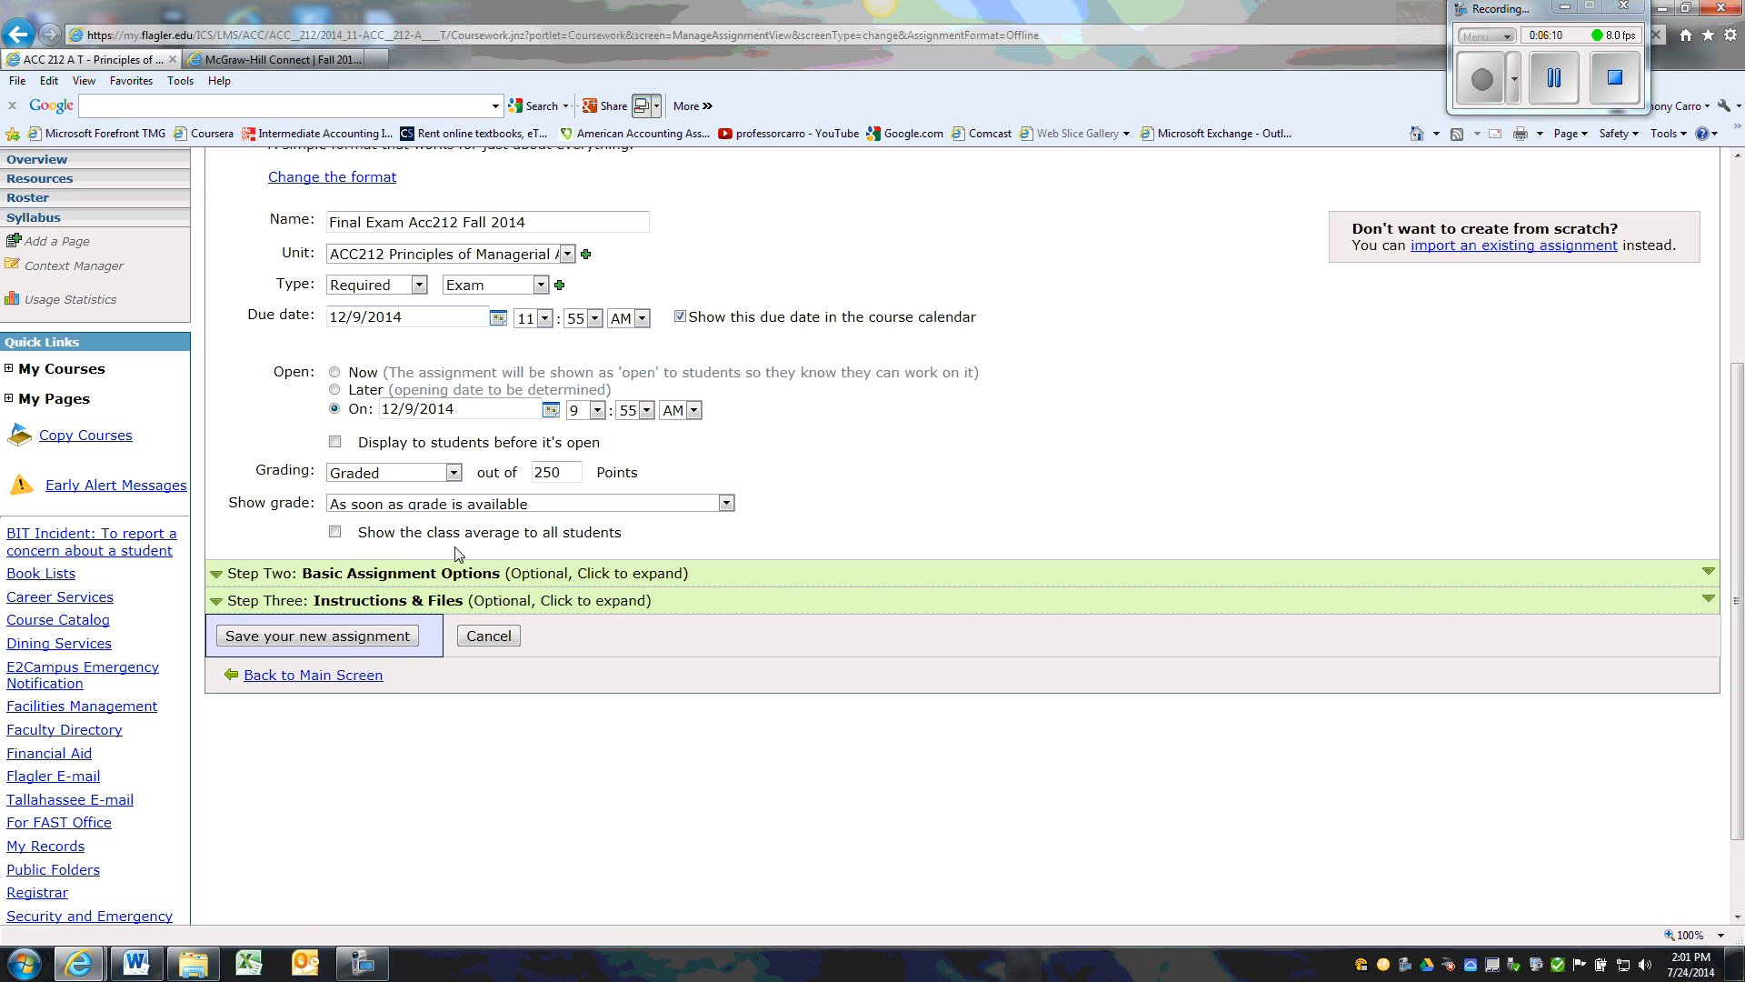
click(335, 532)
Enter the assignment description "The final exam is cumulative. It consists of 25 multiple choice questions and 3 short problems."
click(930, 605)
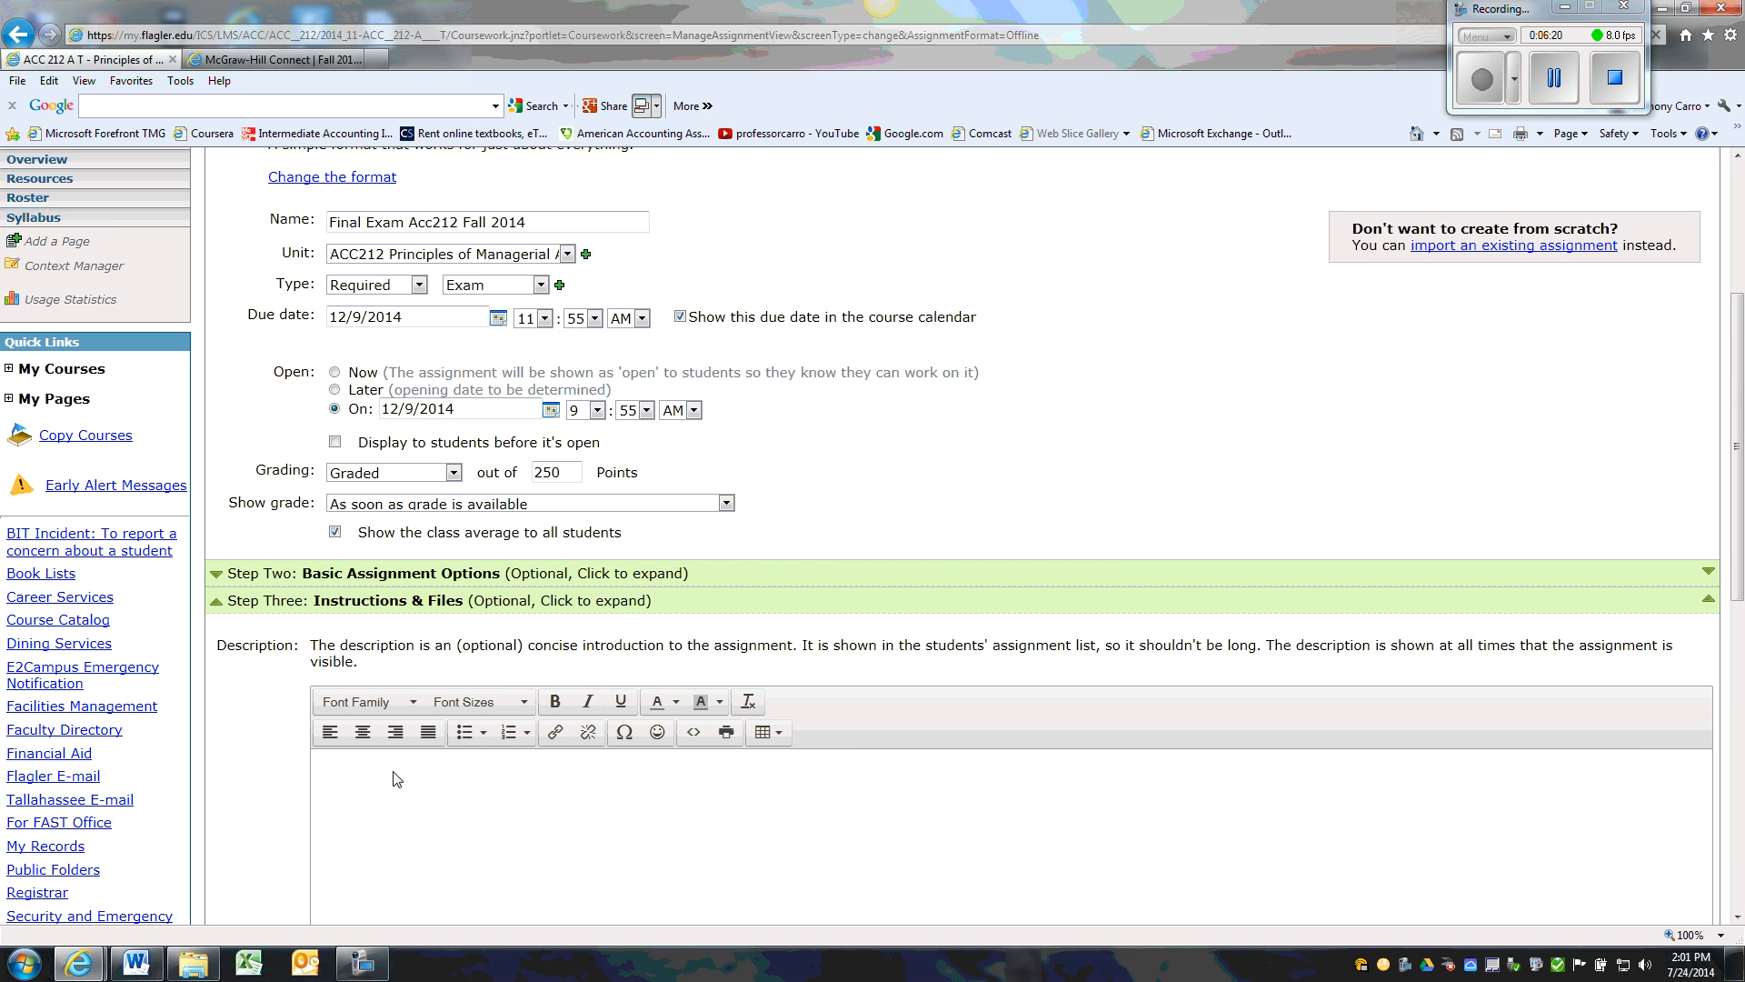
click(419, 777)
text(The final )
text(exam is cu)
text(mulativ)
text(e. Its)
text(cons)
text(it)
key(BackSpace)
key(BackSpace)
text(ts of 25 multiple choice quest)
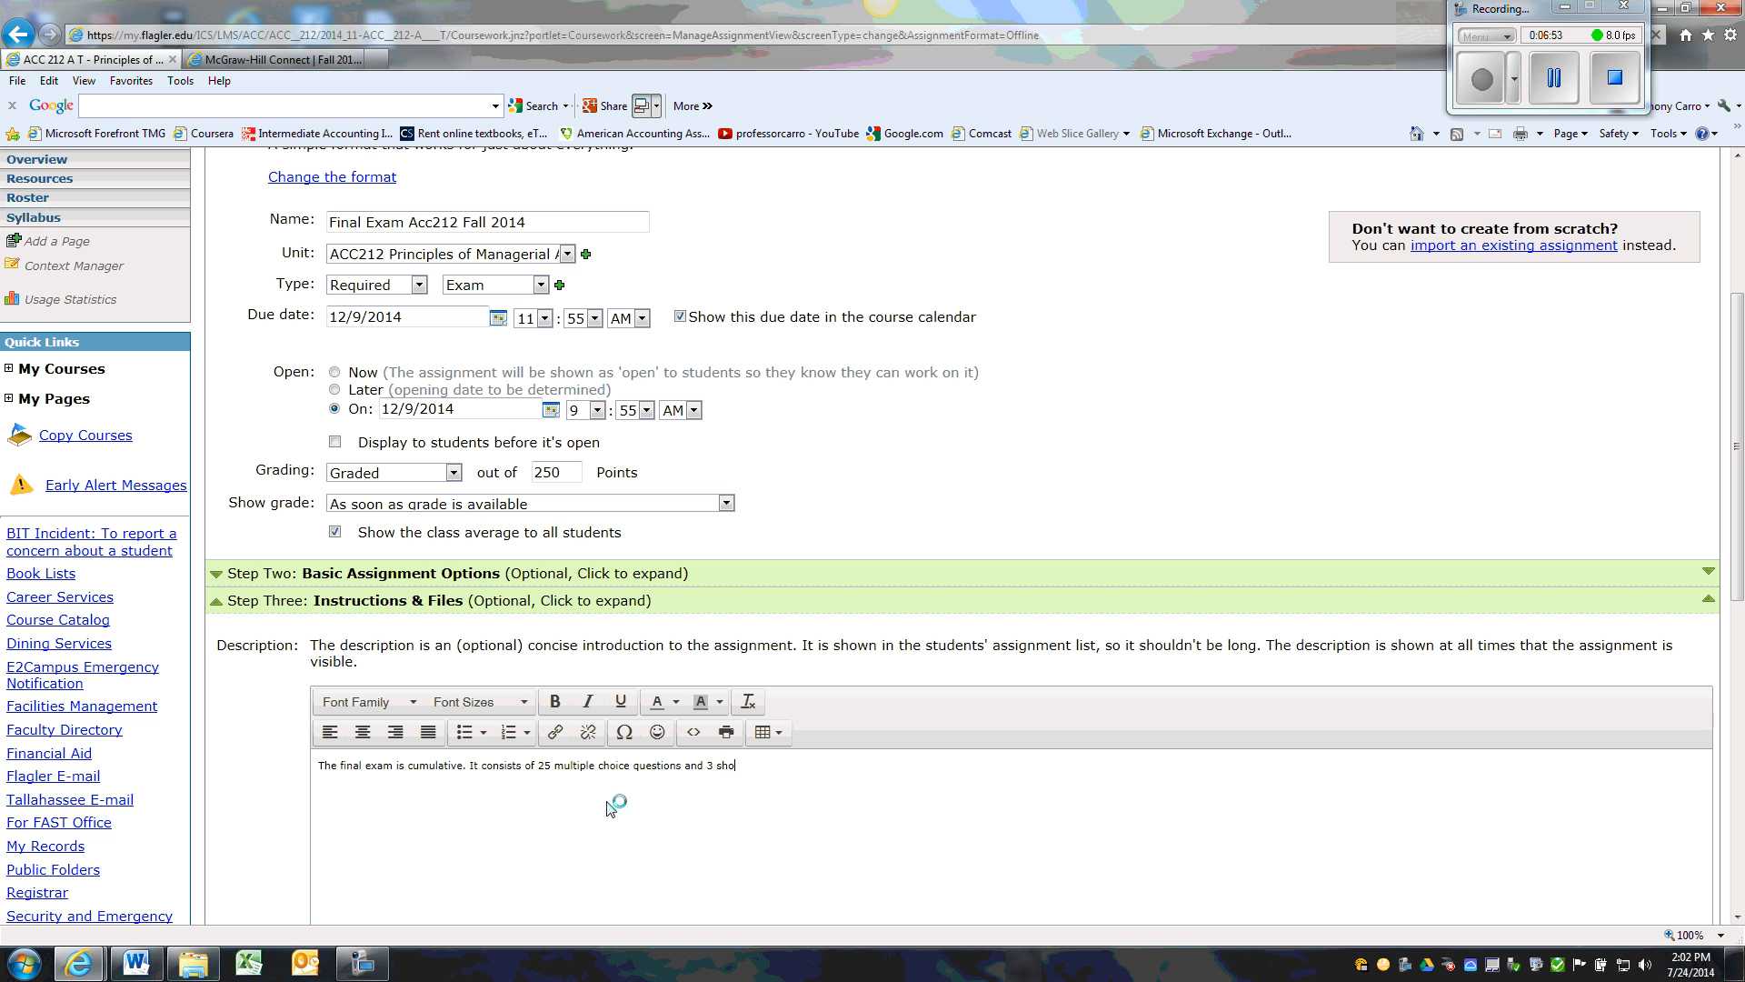
text(oblems.)
Enter the instructions "Use the answer sheets provided." and save the new assignment
drag(1737, 518, 1705, 696)
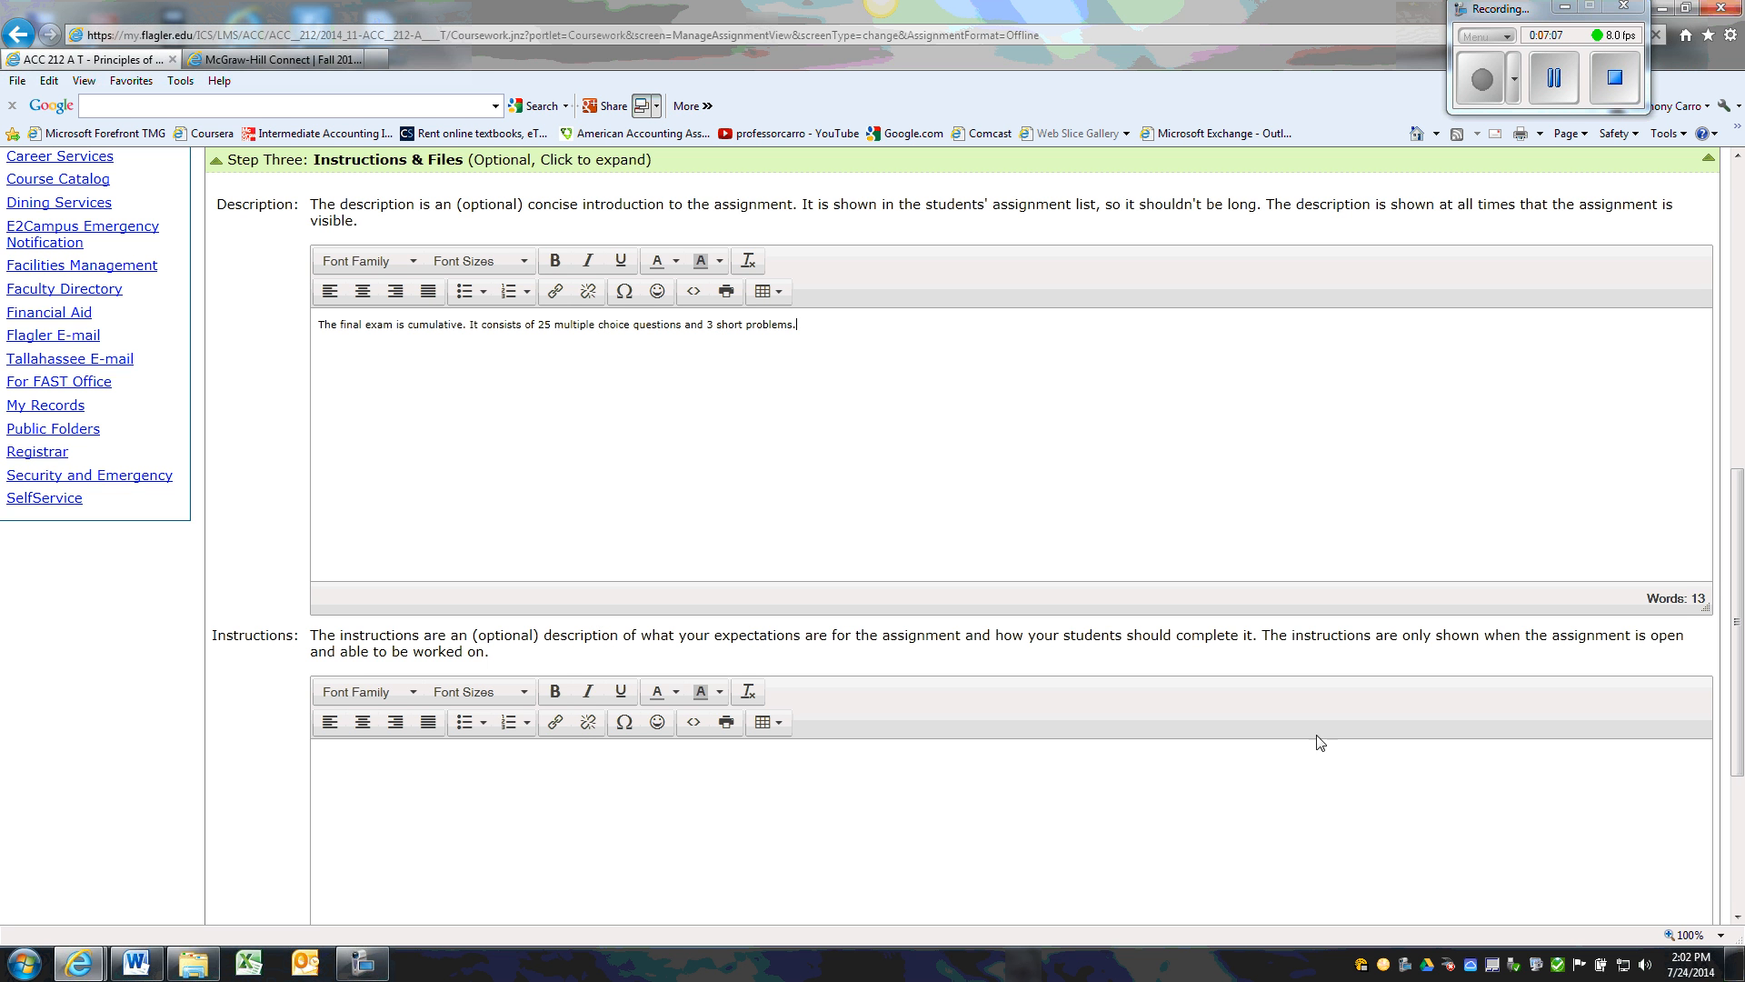
click(483, 769)
text(teh answer sheets provided.)
click(353, 755)
key(BackSpace)
text(ed.)
scroll(1550, 738, down, 4)
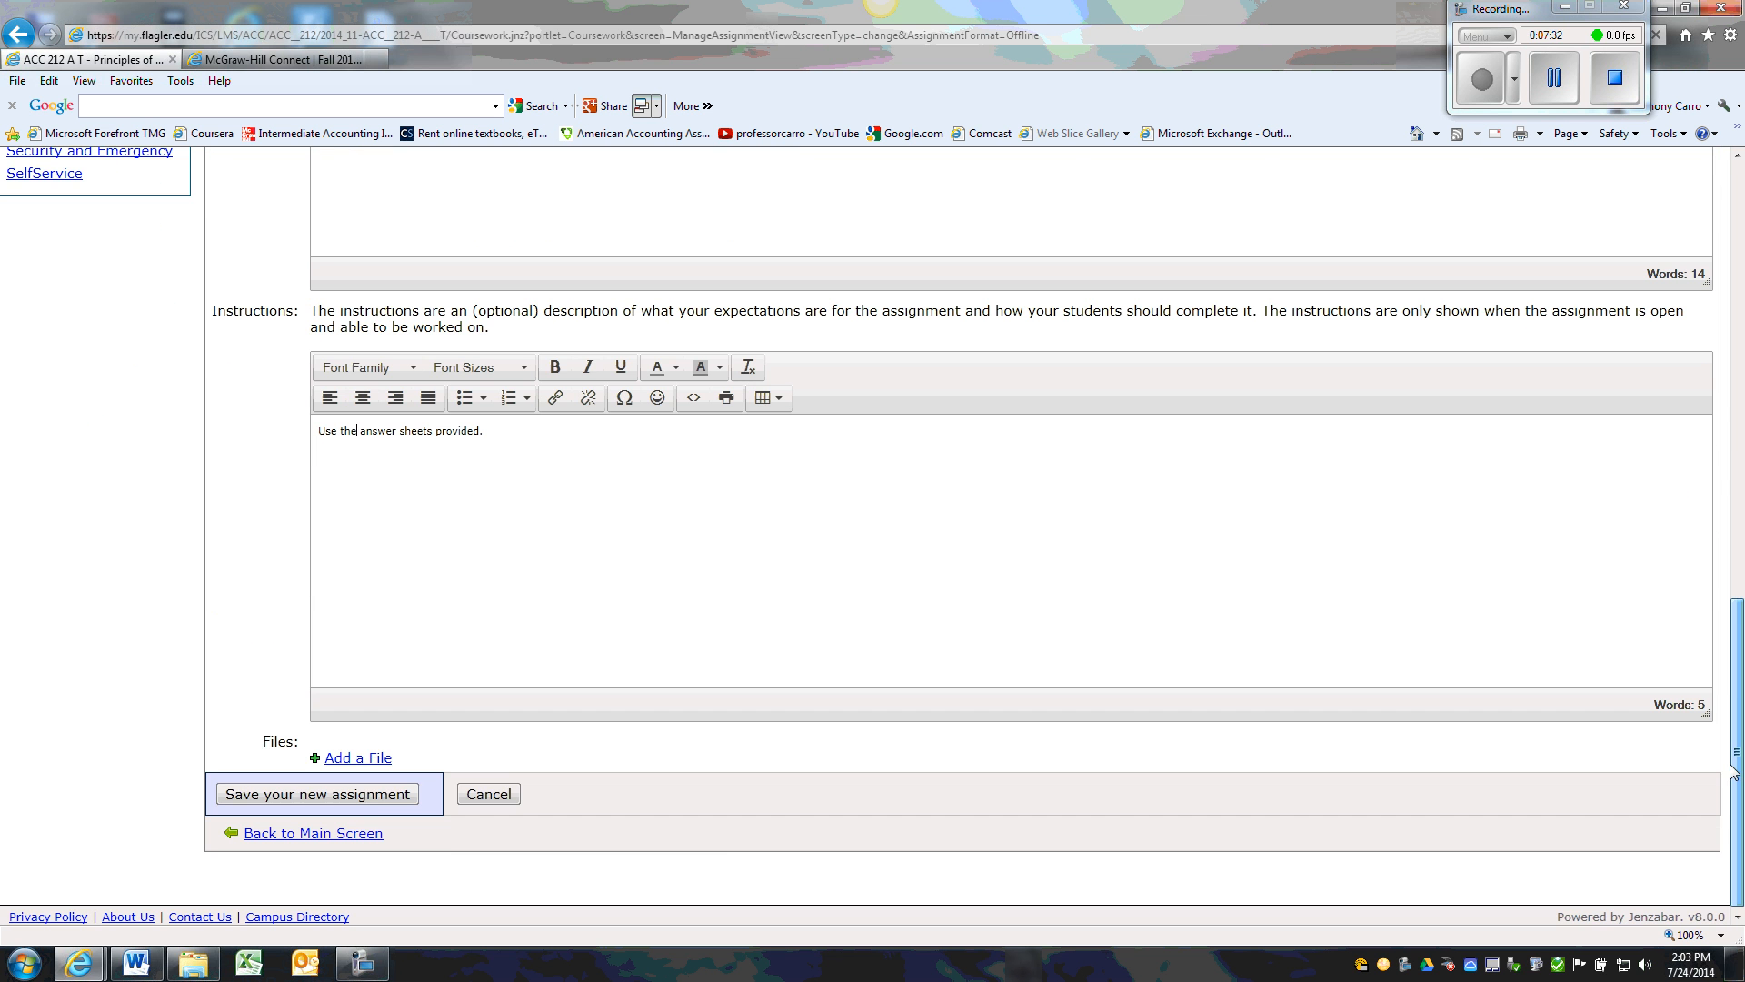
click(369, 796)
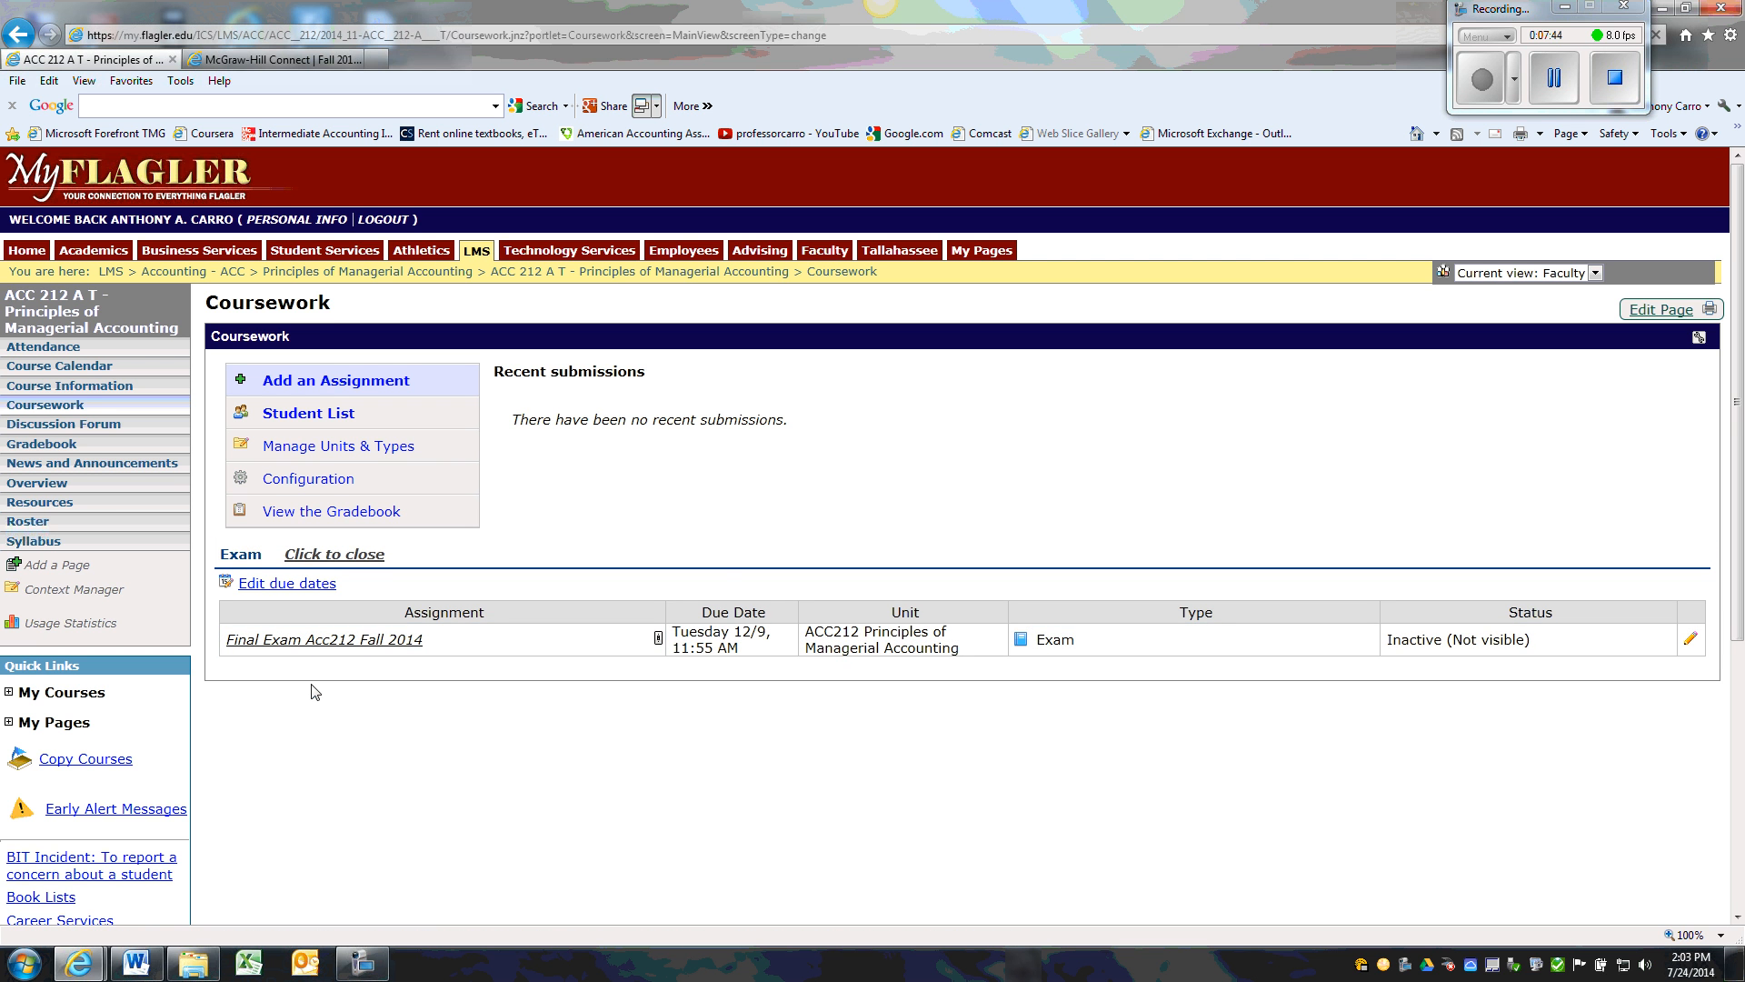
Check the Coursework page as students see it, and return to the regular faculty view
click(1597, 279)
click(1582, 307)
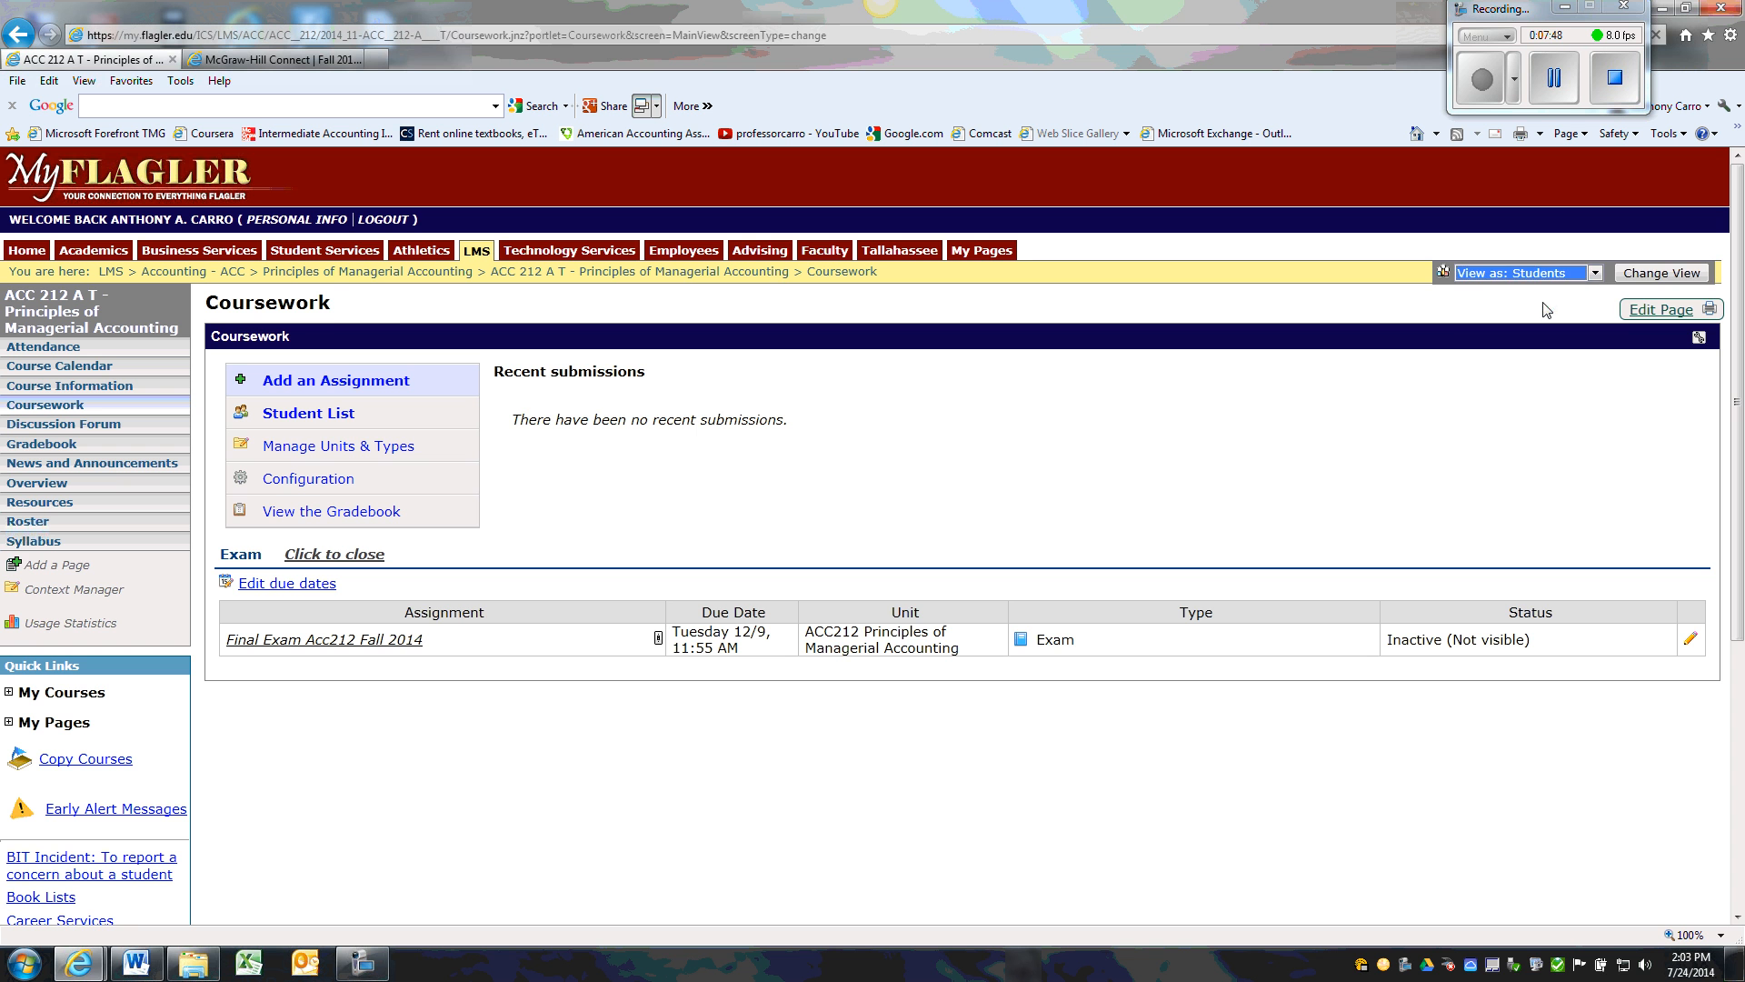
click(1636, 274)
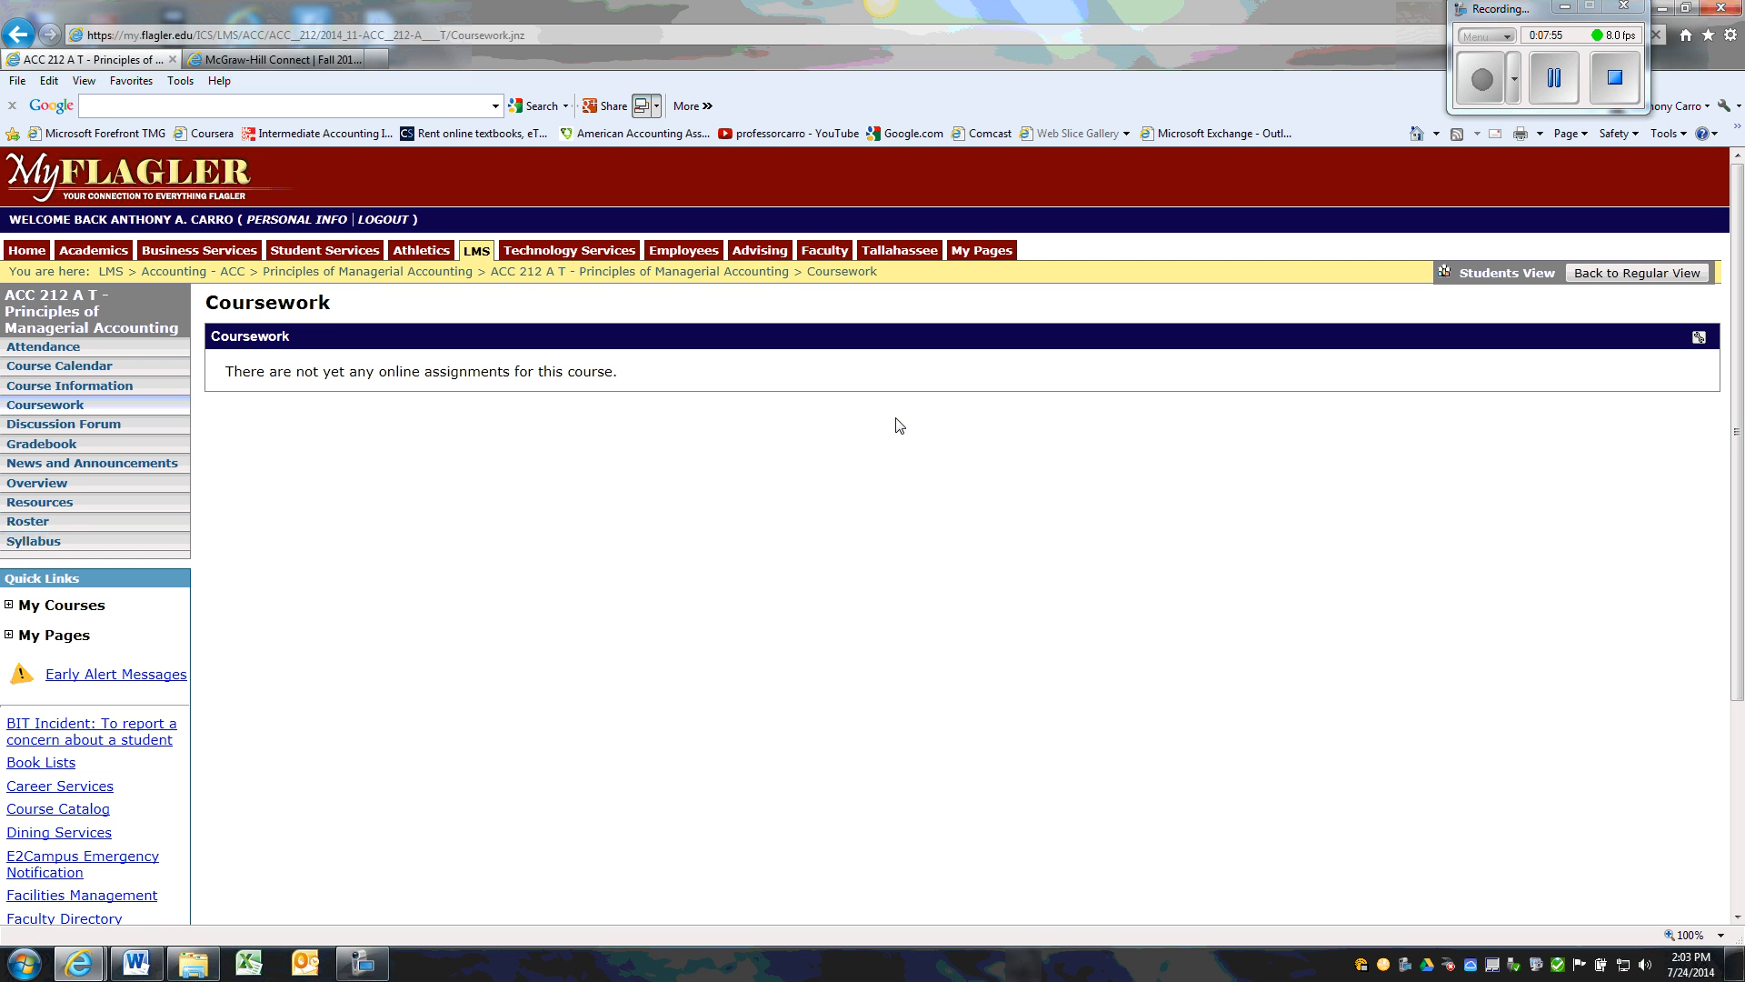
click(1580, 277)
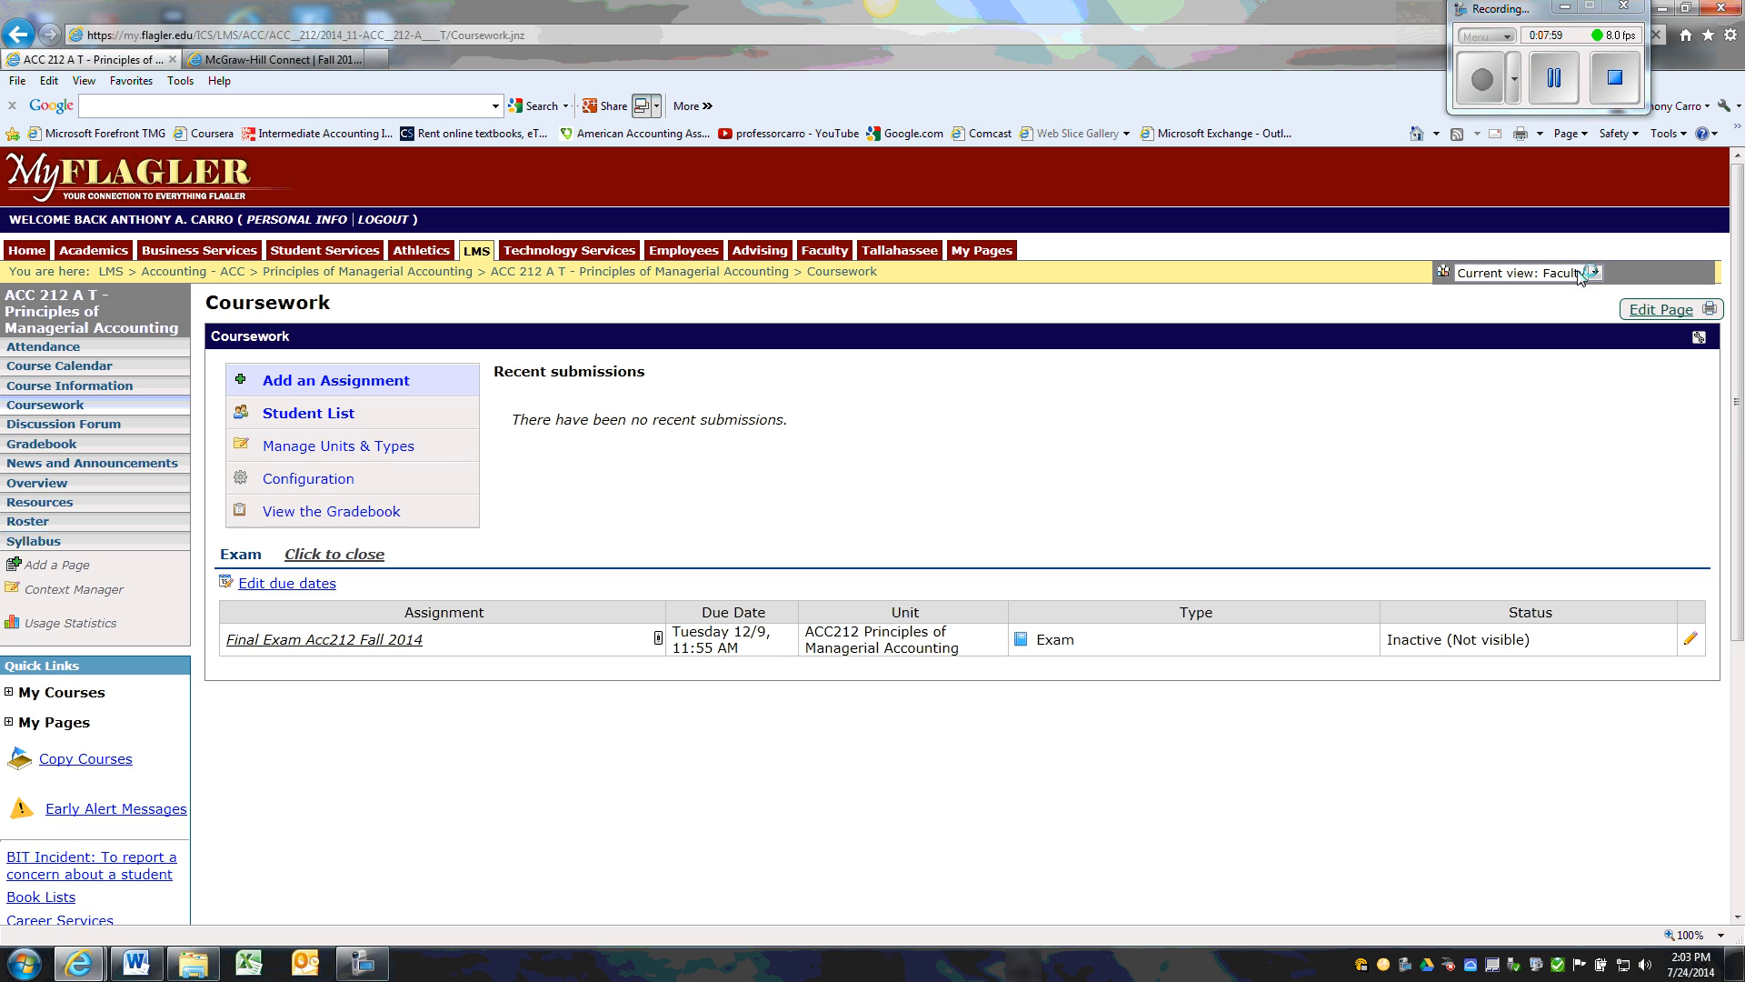
Edit the final exam so that it is displayed to students before it's open, and save it
click(1690, 638)
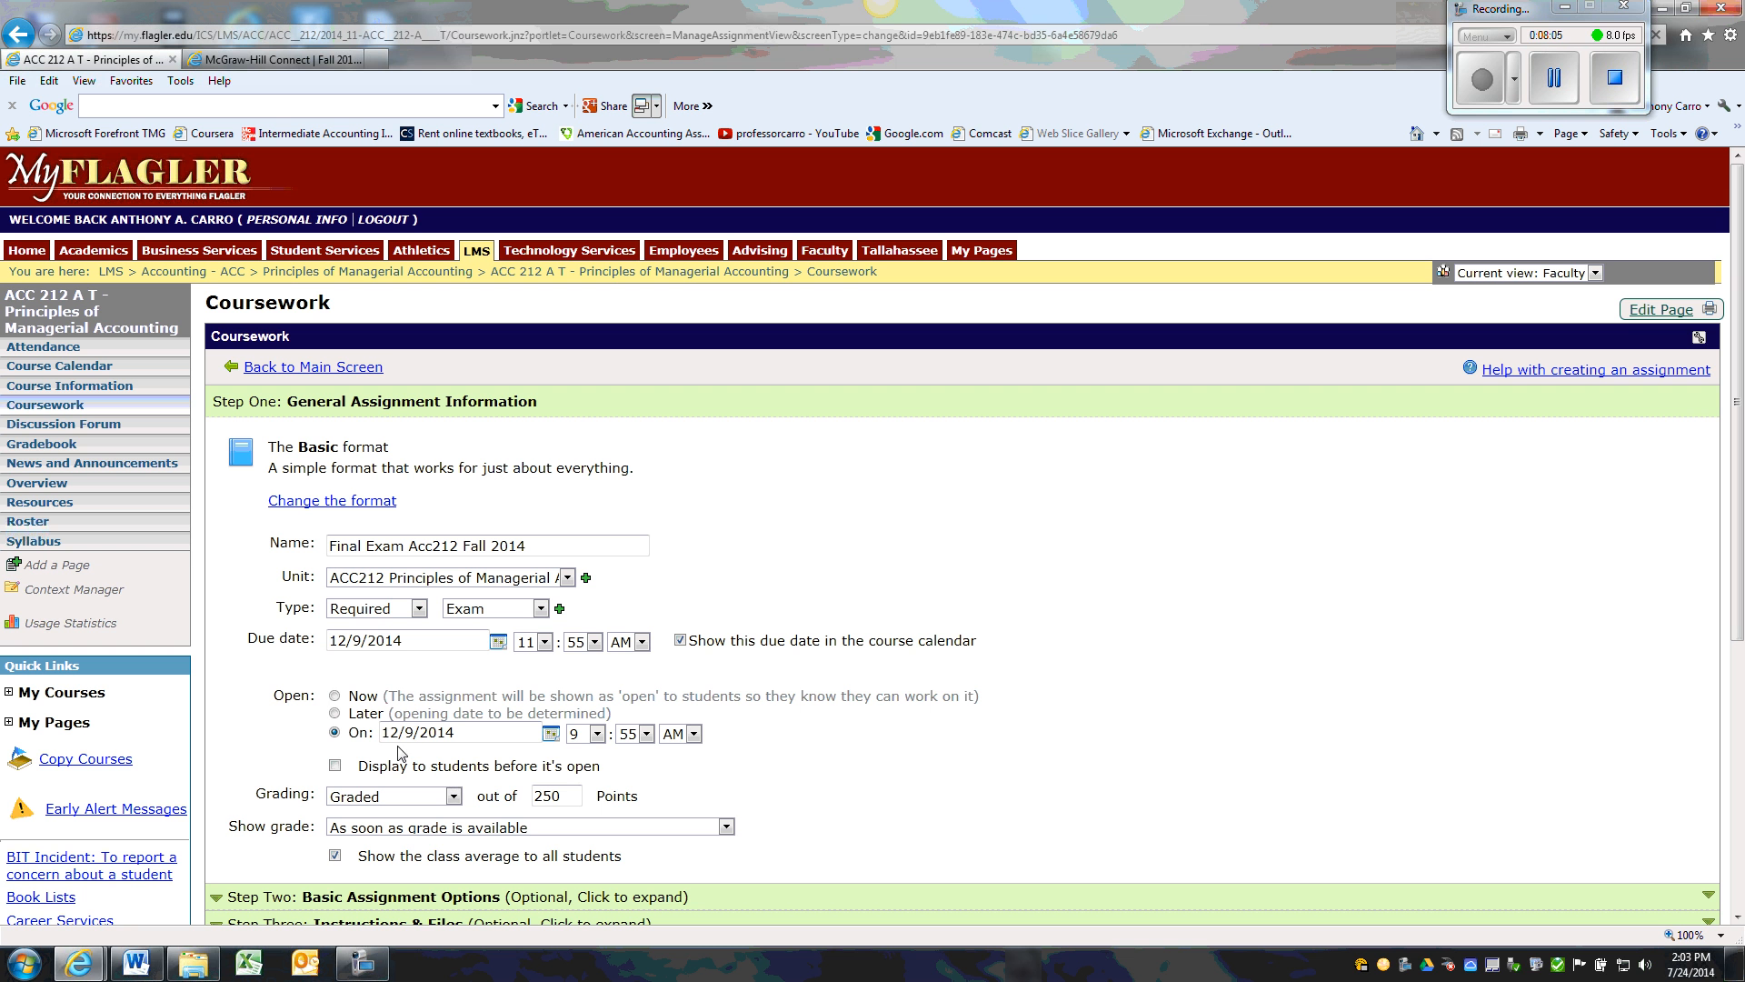
click(335, 766)
scroll(1736, 587, down, 4)
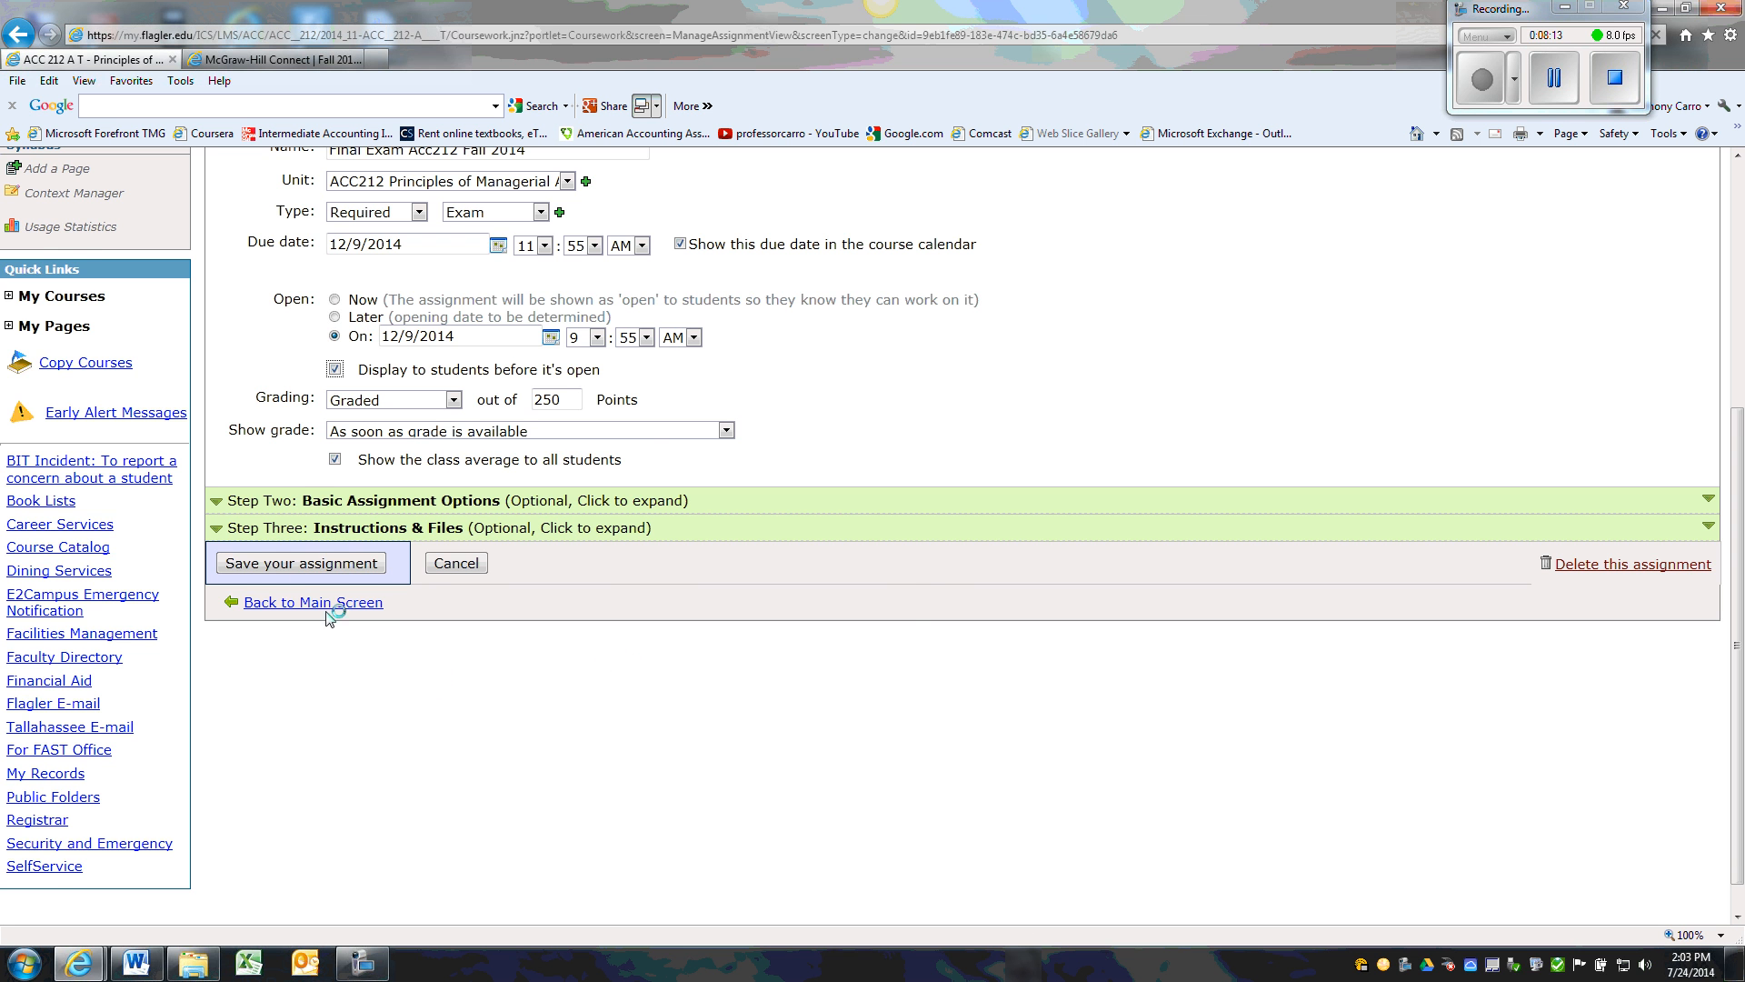
click(238, 563)
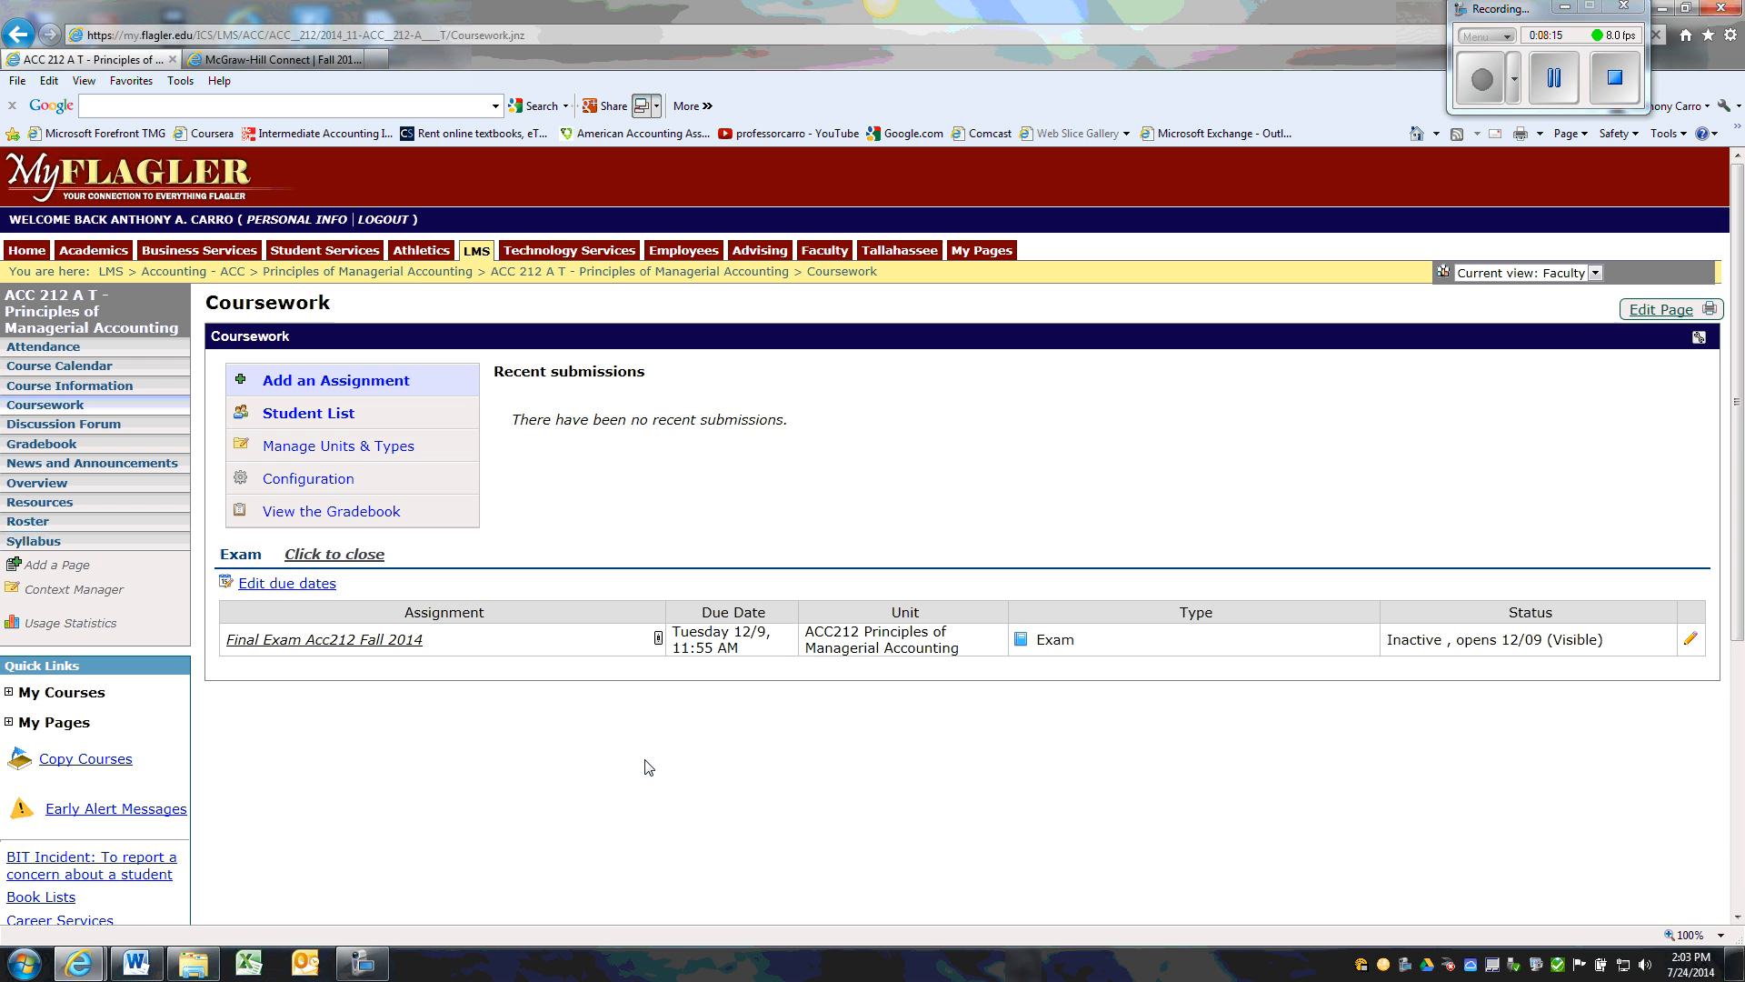
Check how the final exam is listed in the Students view, and return to the faculty view
click(1594, 273)
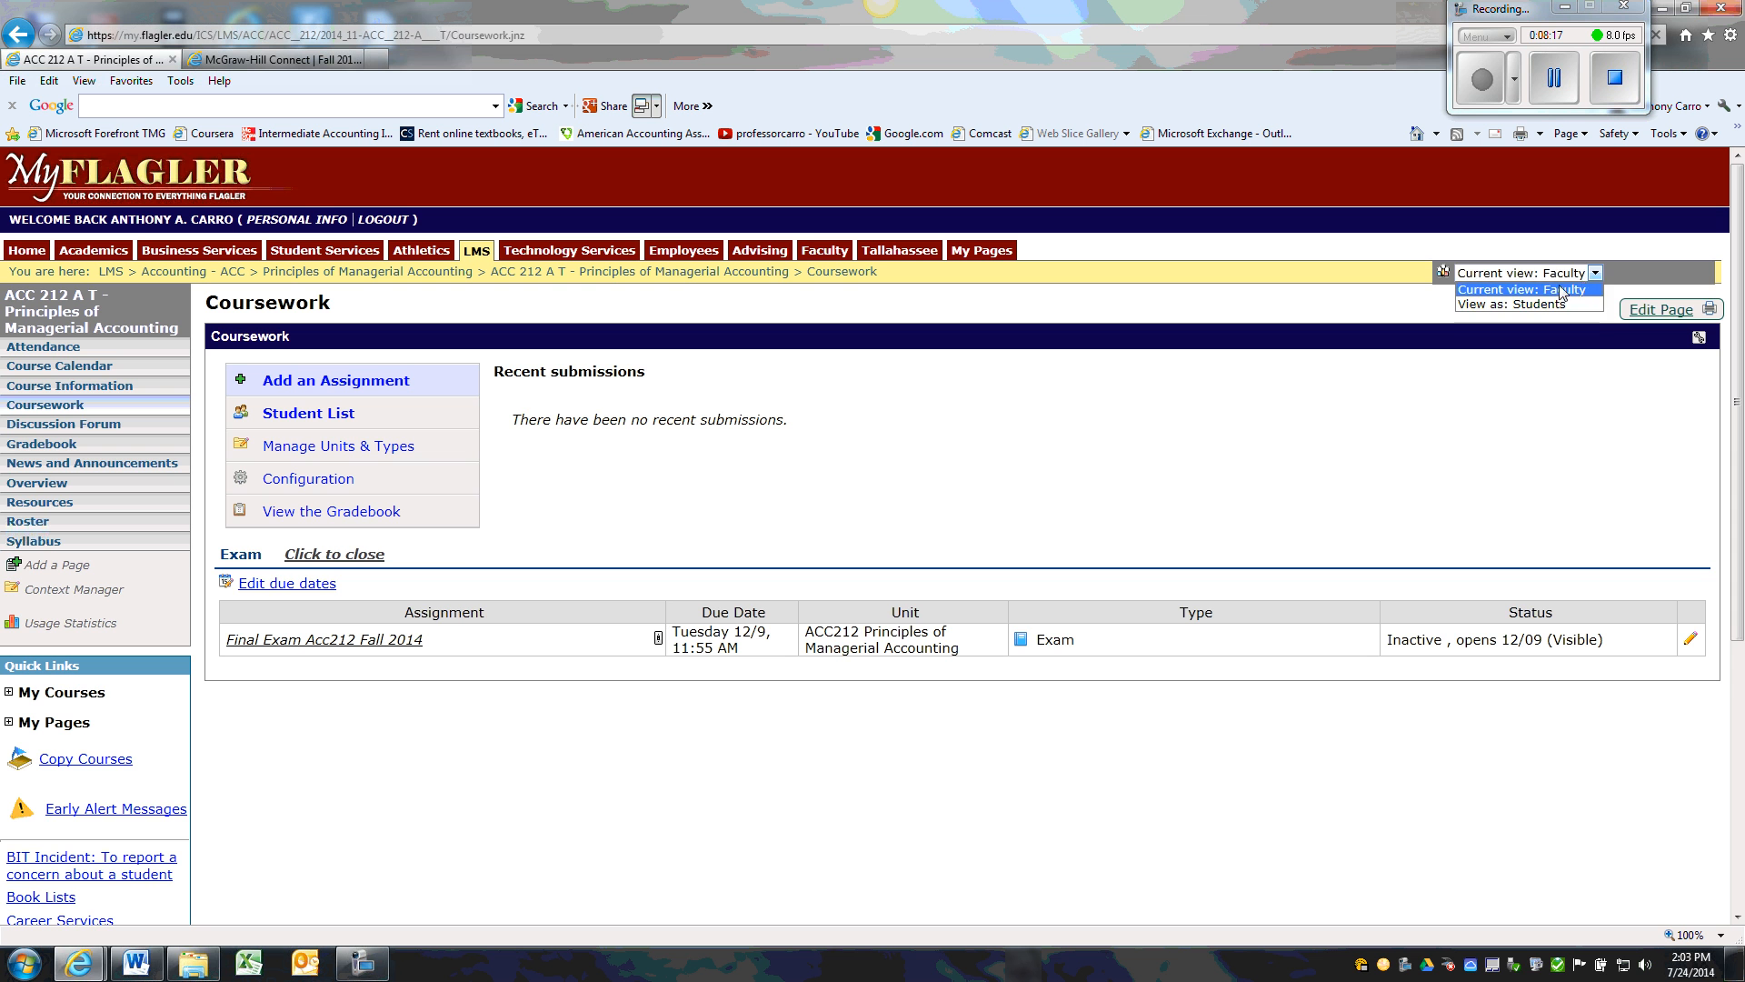
click(1562, 304)
click(1651, 275)
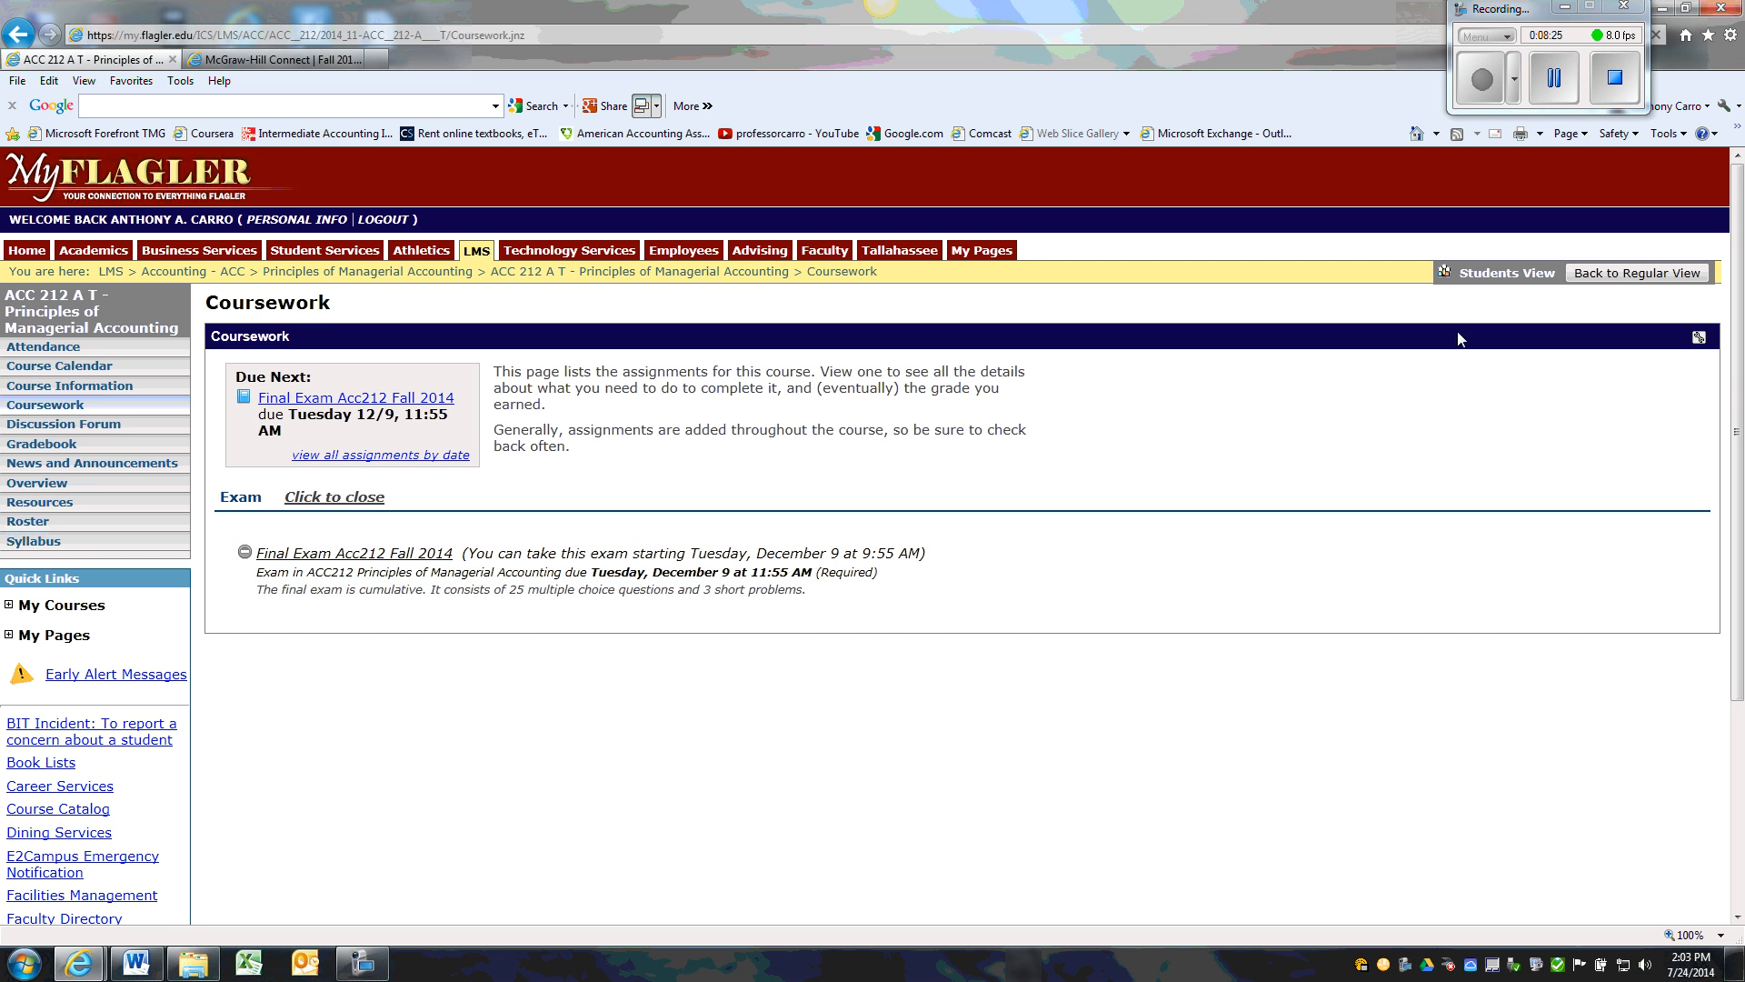
click(1609, 275)
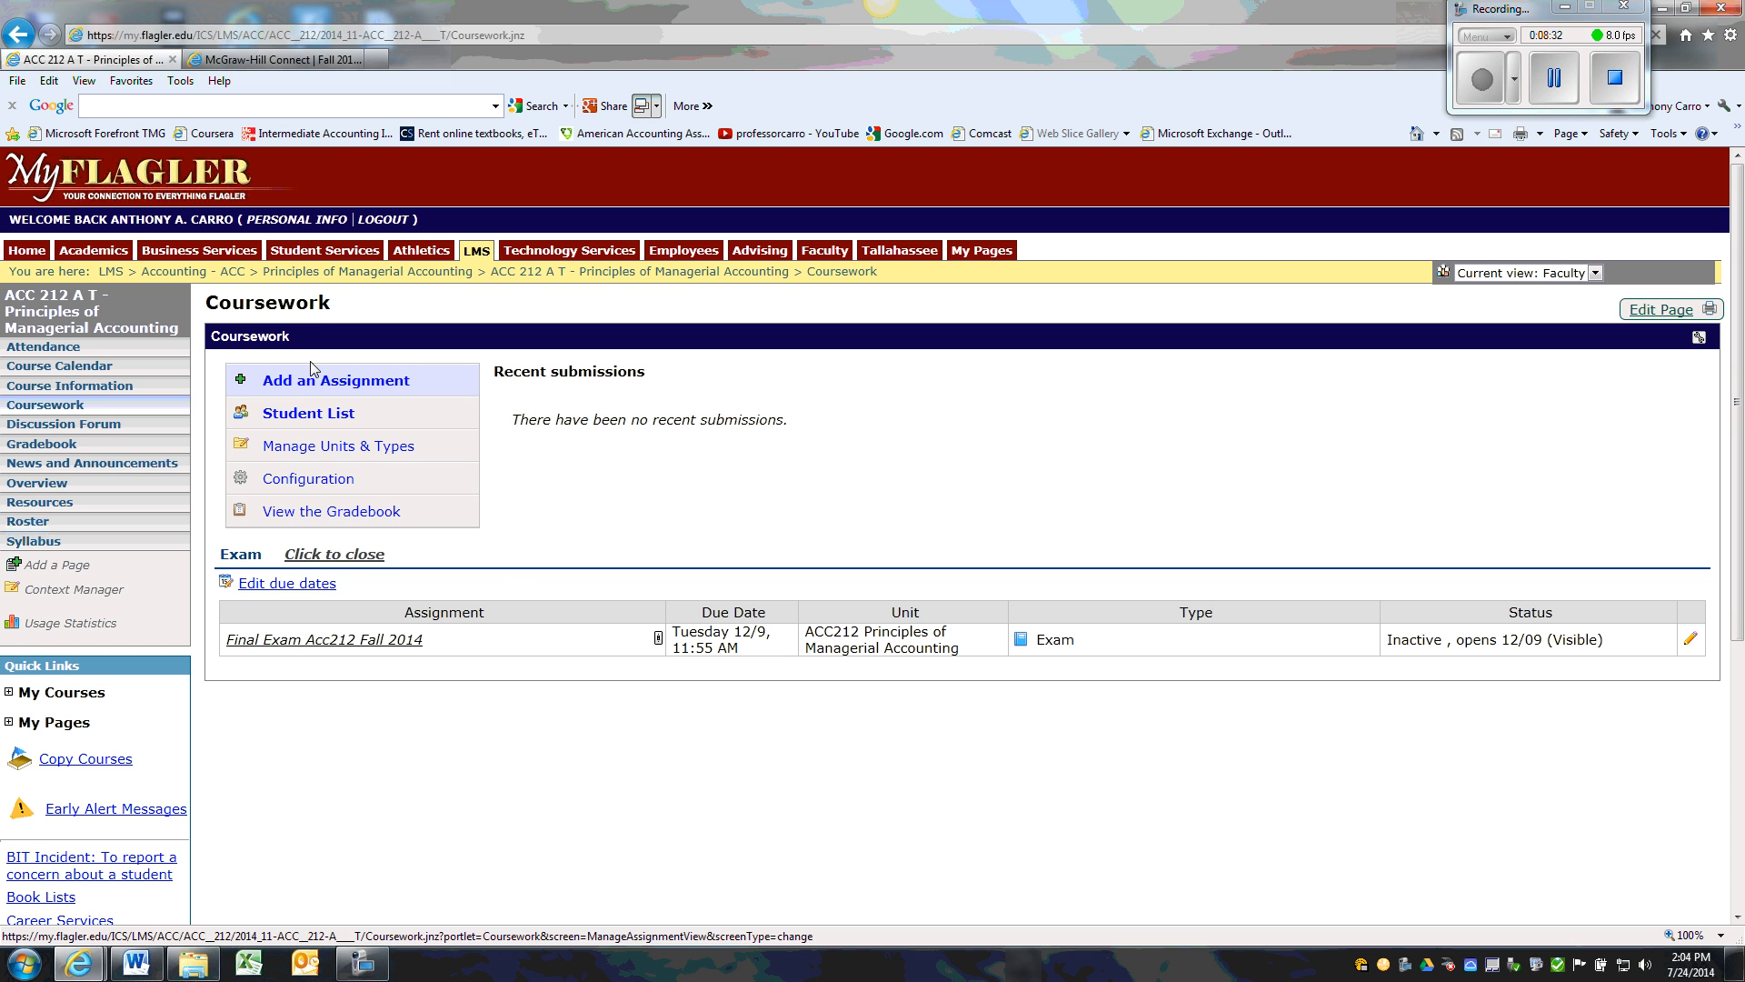
Start a new assignment in the Basic format, name it "Quiz 1", and set its type to Quiz
click(301, 388)
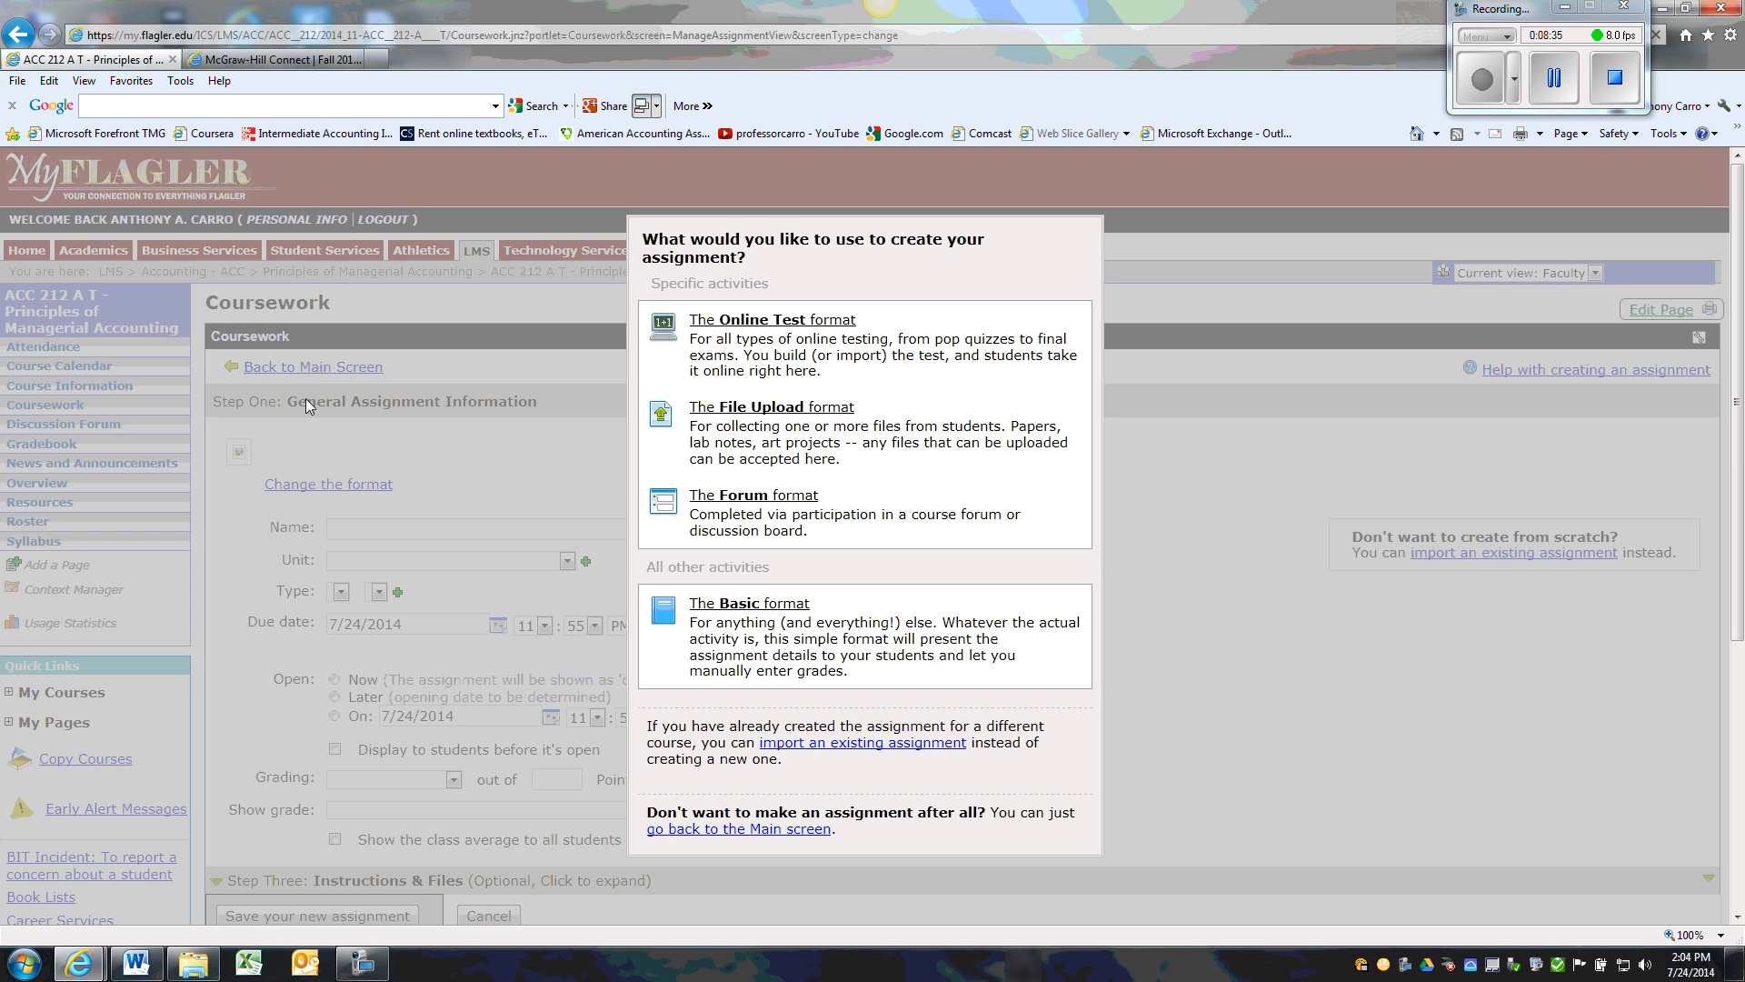
click(766, 606)
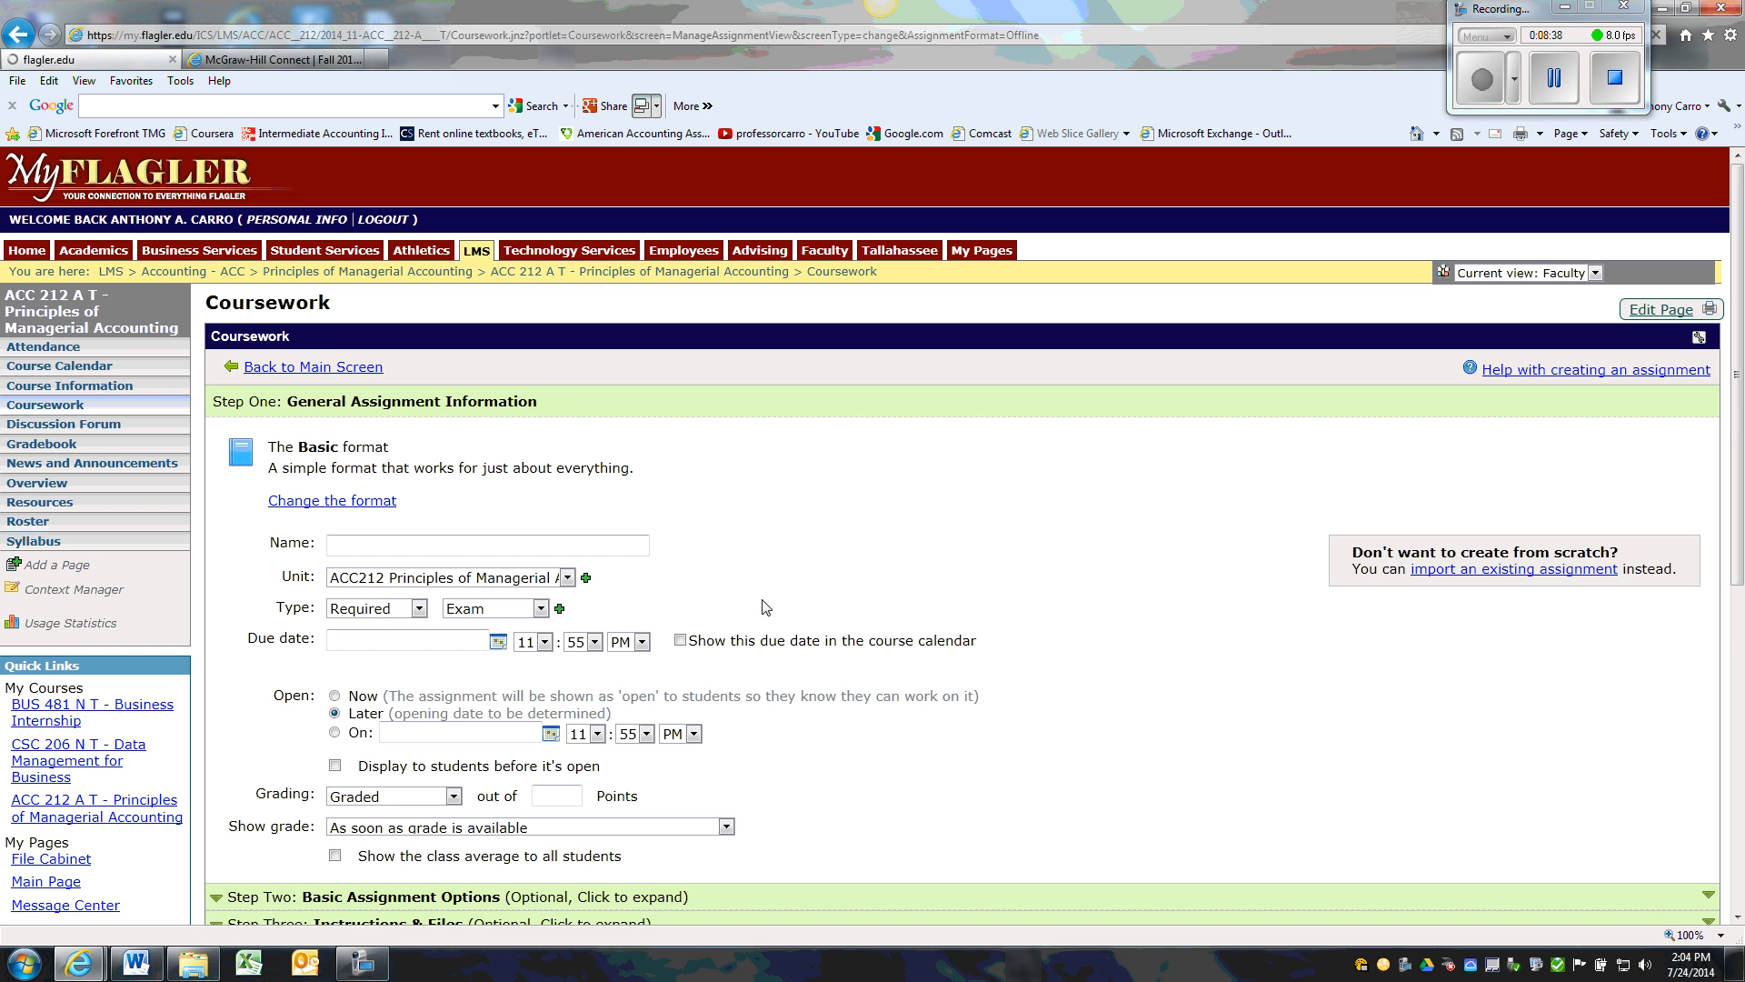
click(420, 548)
text(Quiz 1)
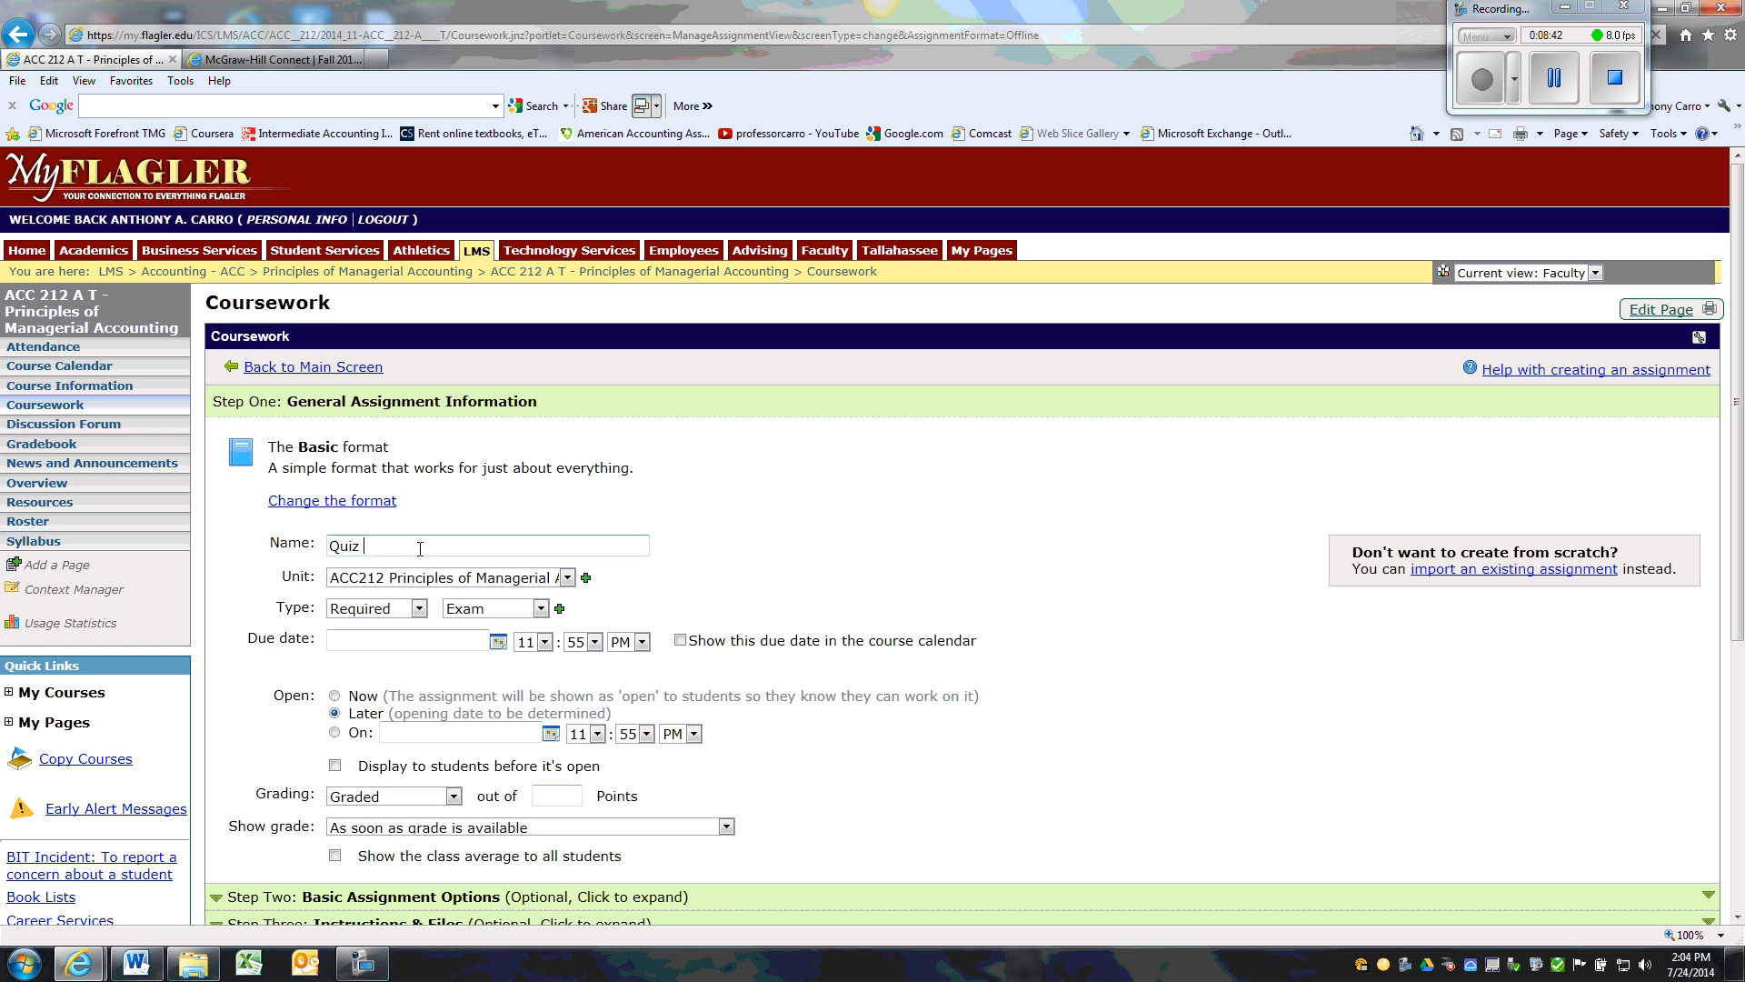
click(541, 609)
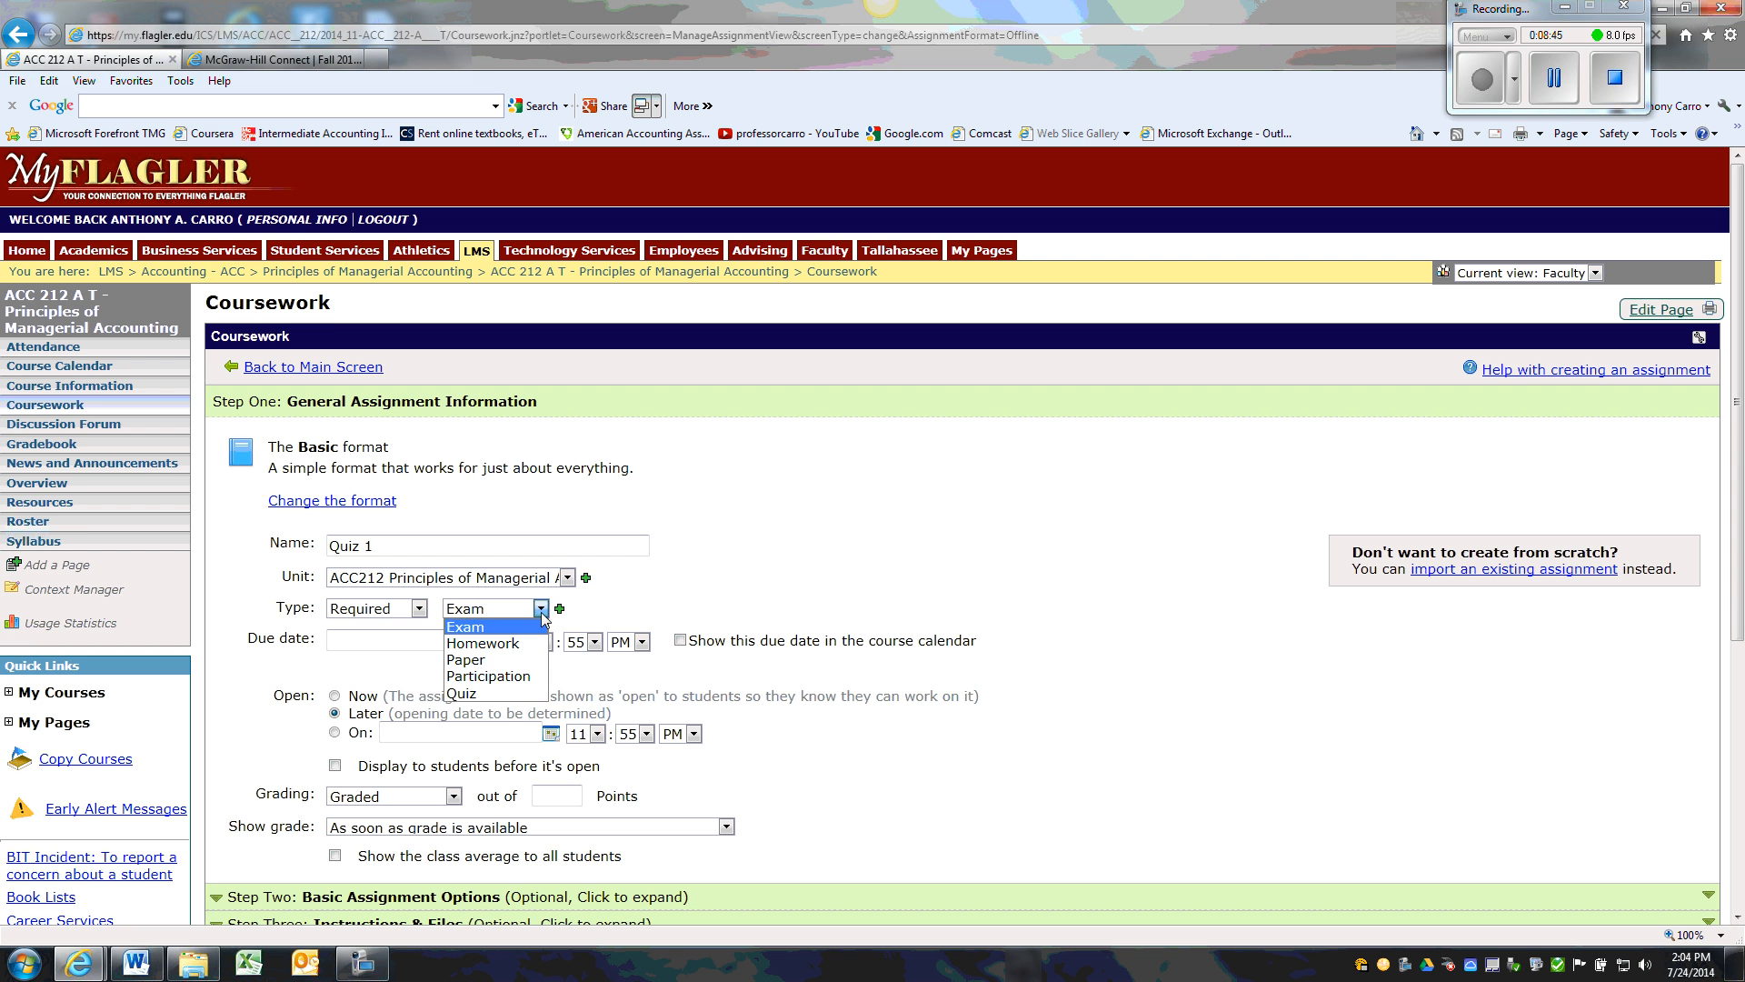
click(483, 694)
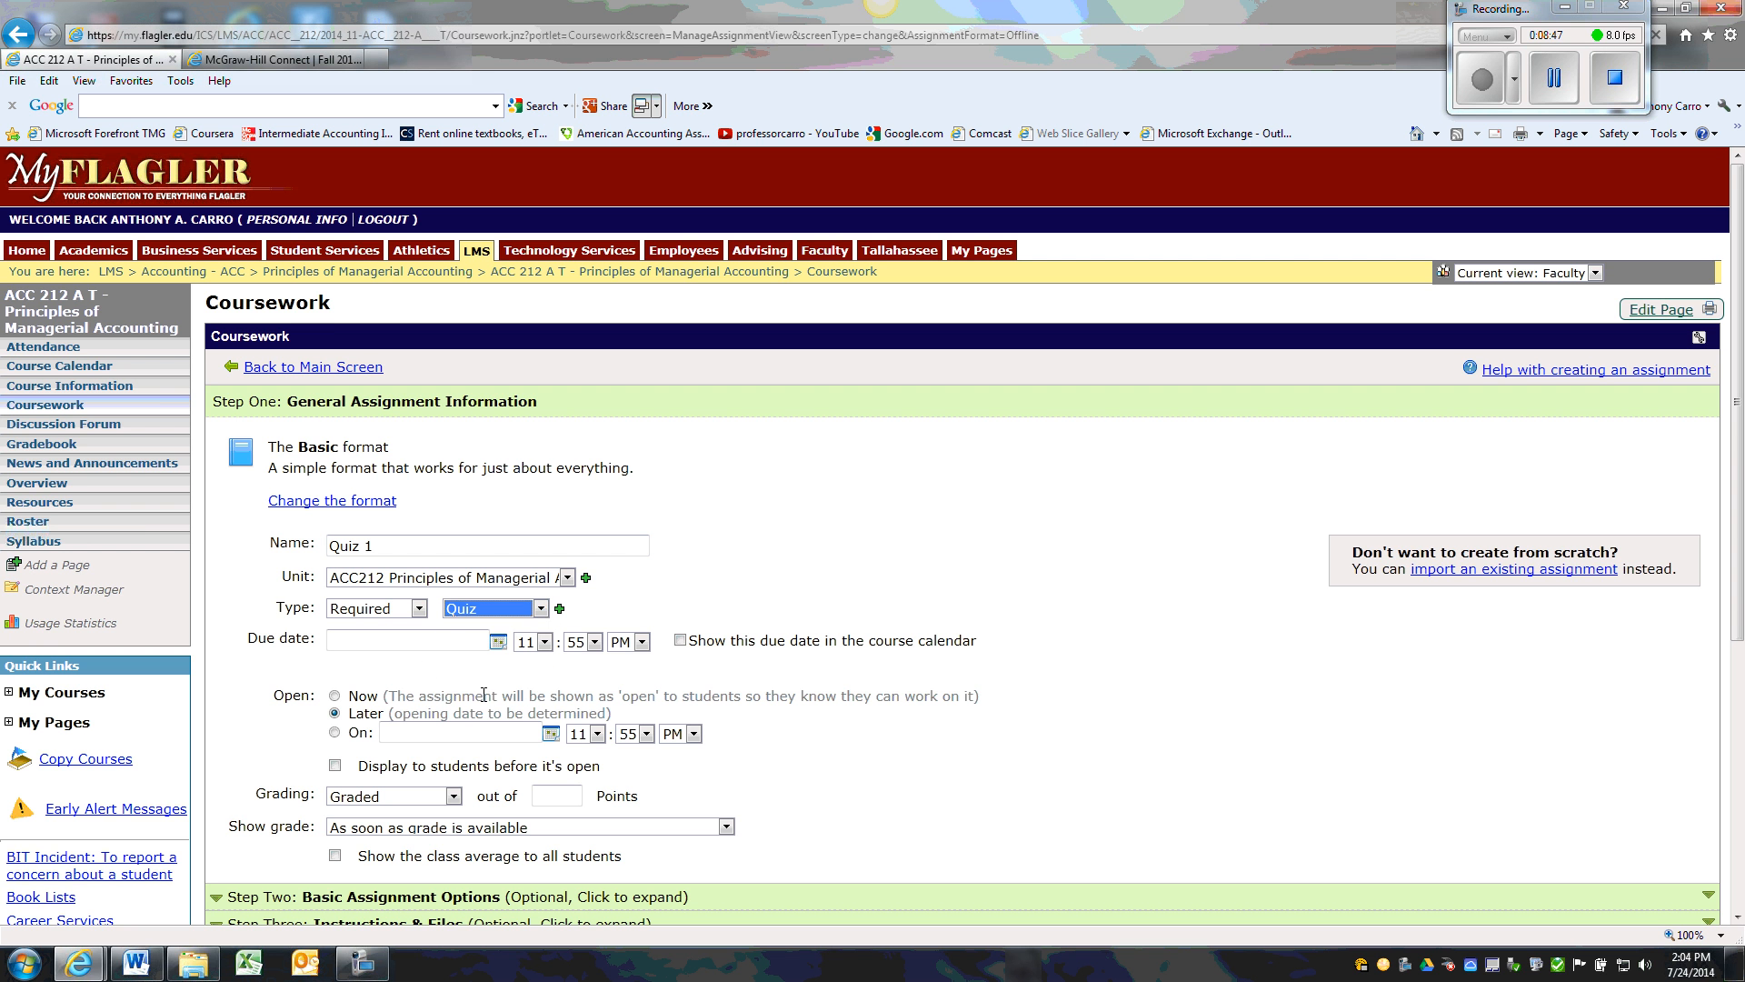
Set the due date of Quiz 1 to 8/28/2014 at 12:35 PM and show it in the course calendar
click(499, 642)
click(581, 639)
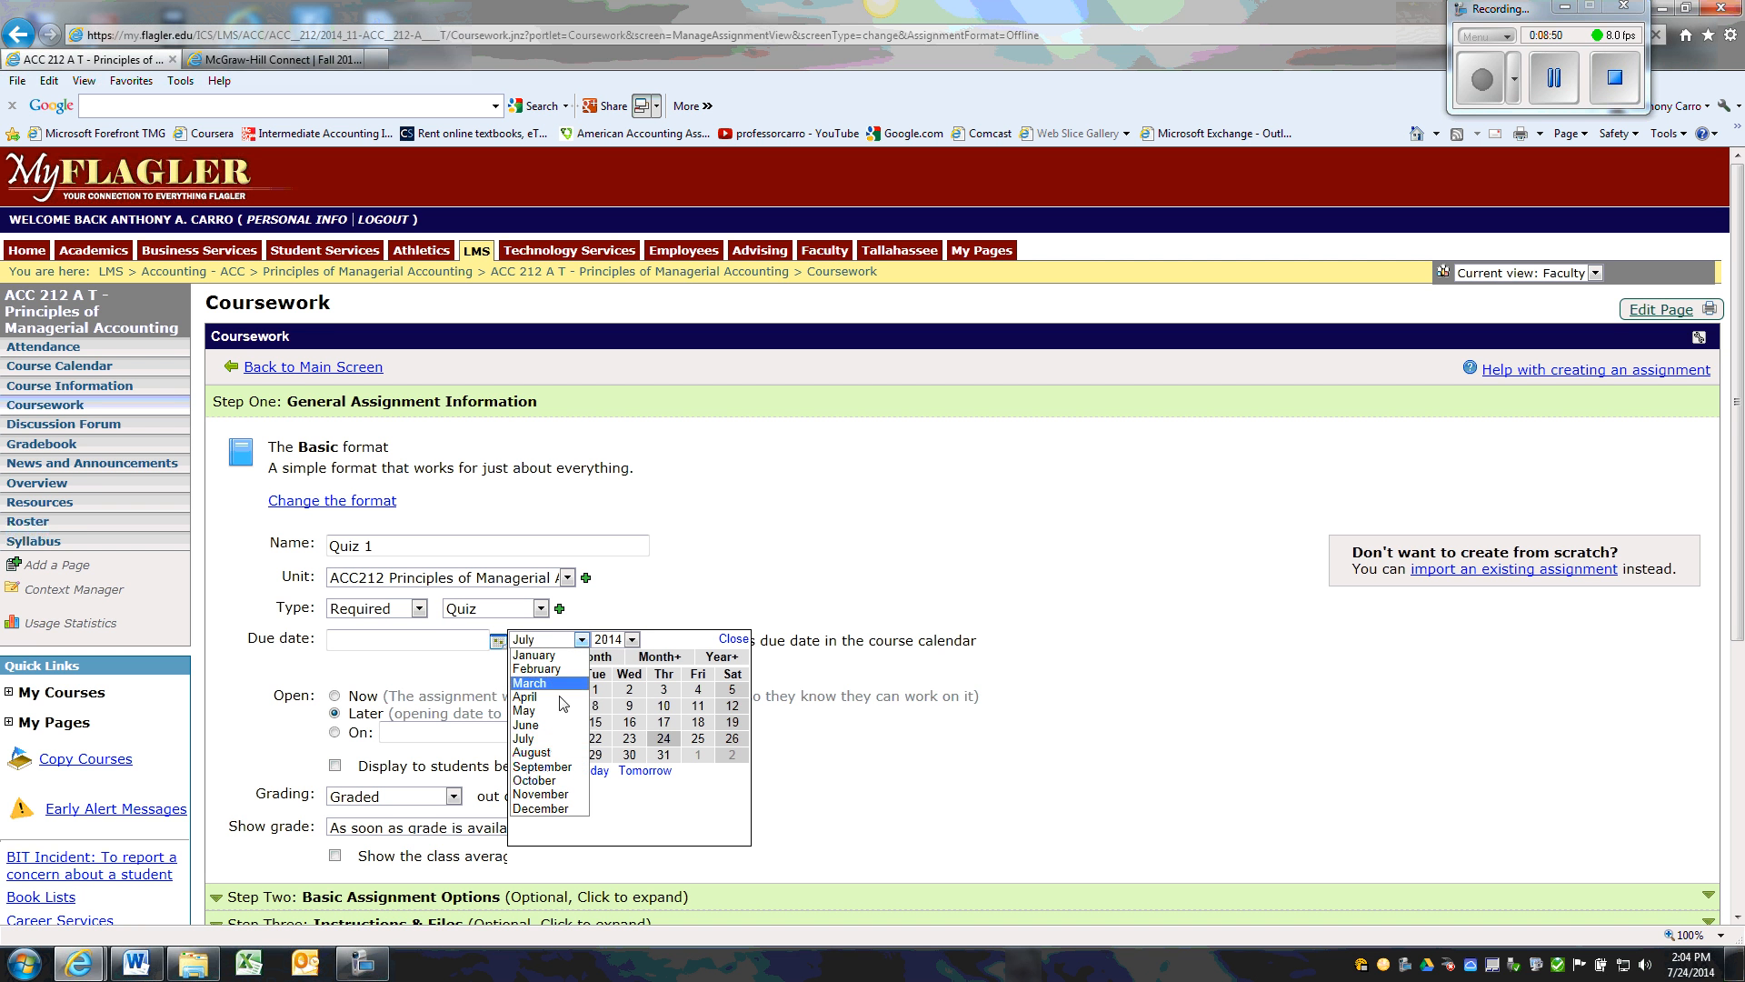
click(549, 752)
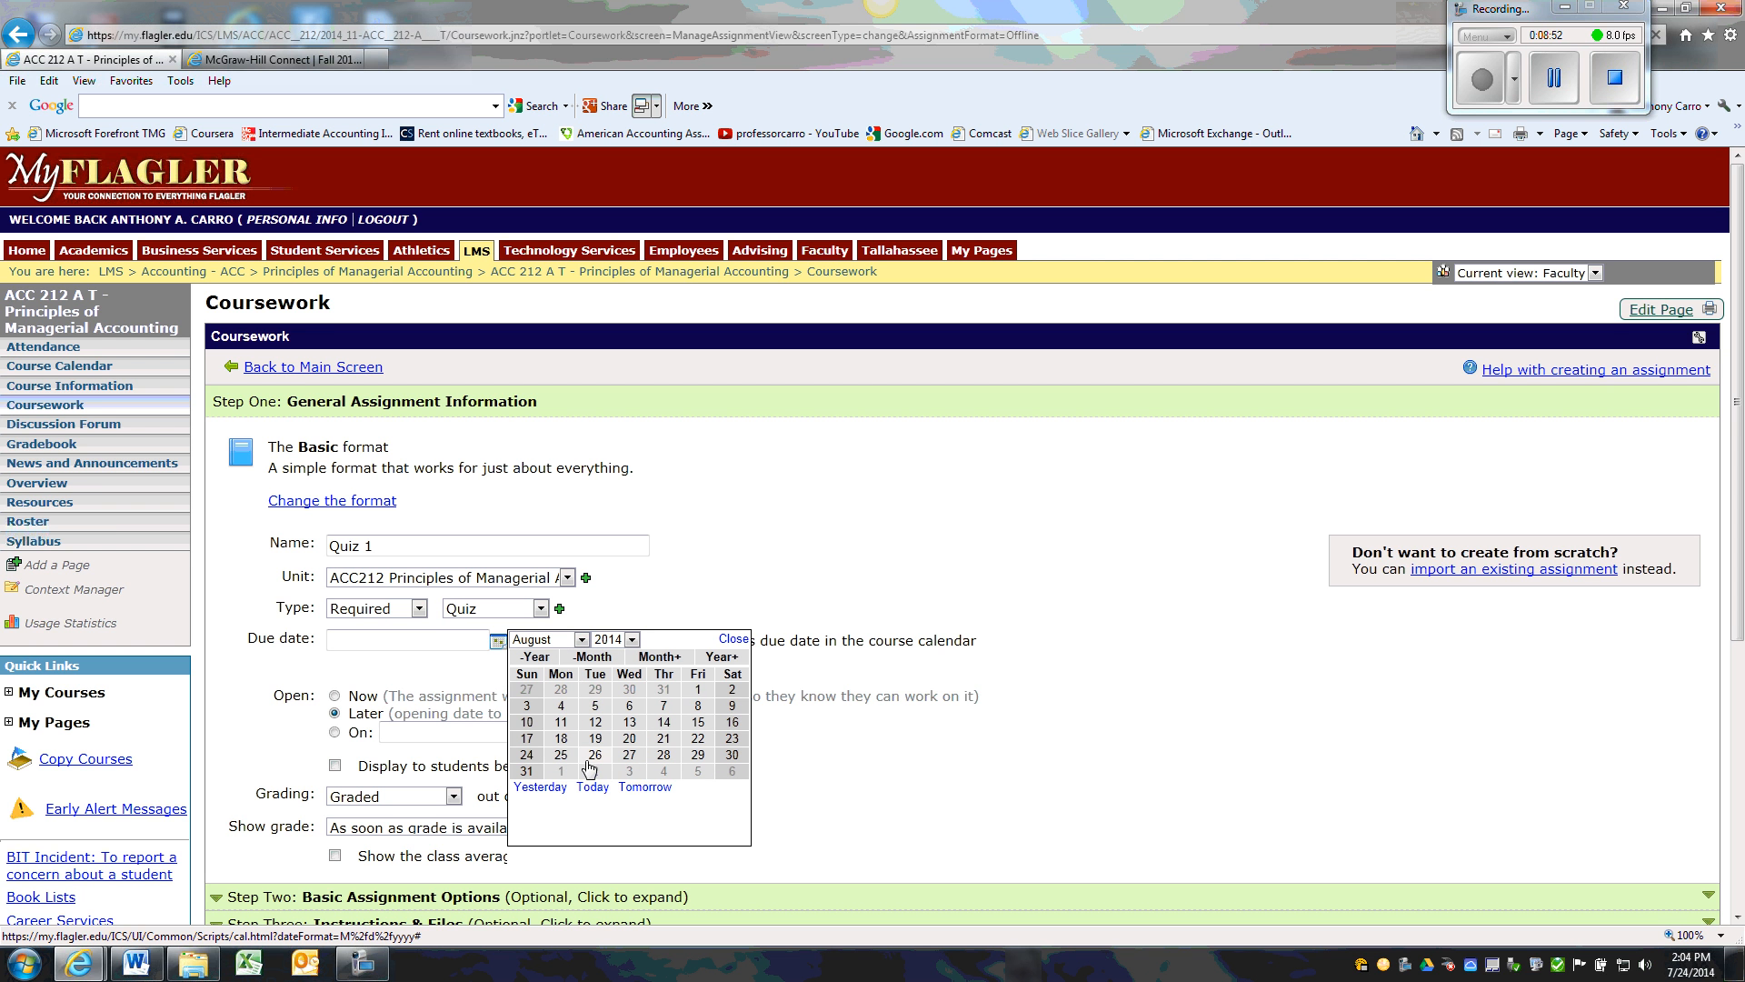
click(651, 758)
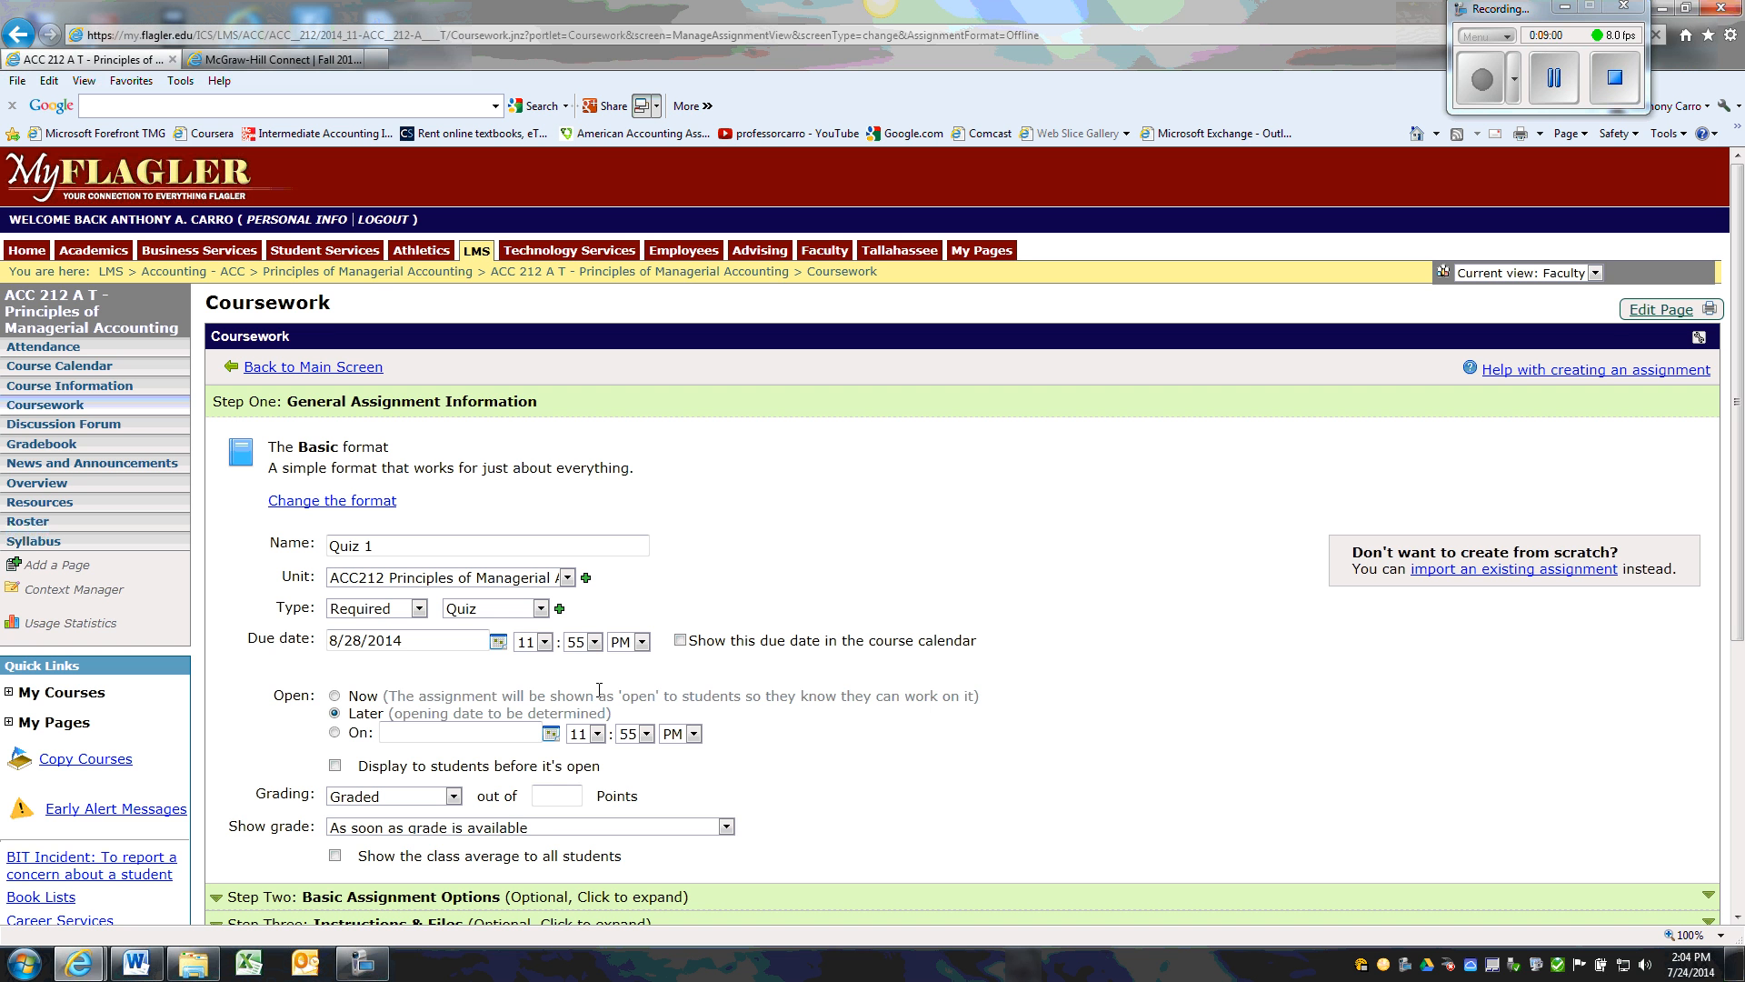
click(545, 642)
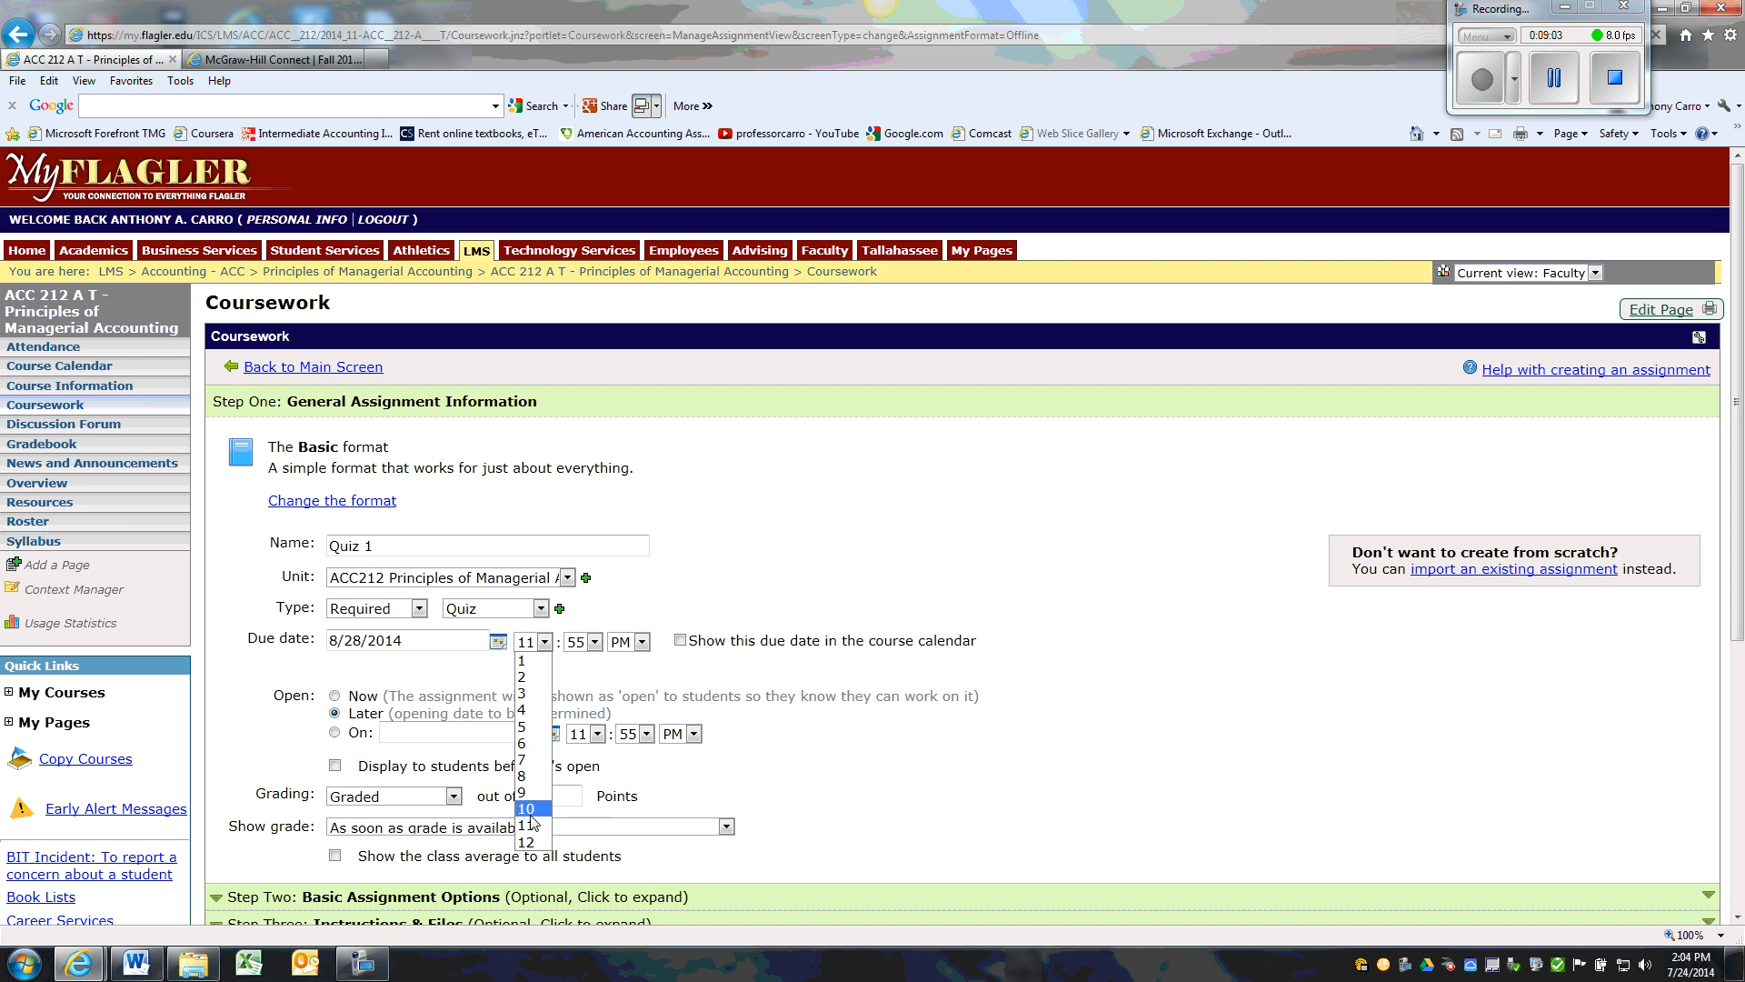
click(532, 842)
click(594, 641)
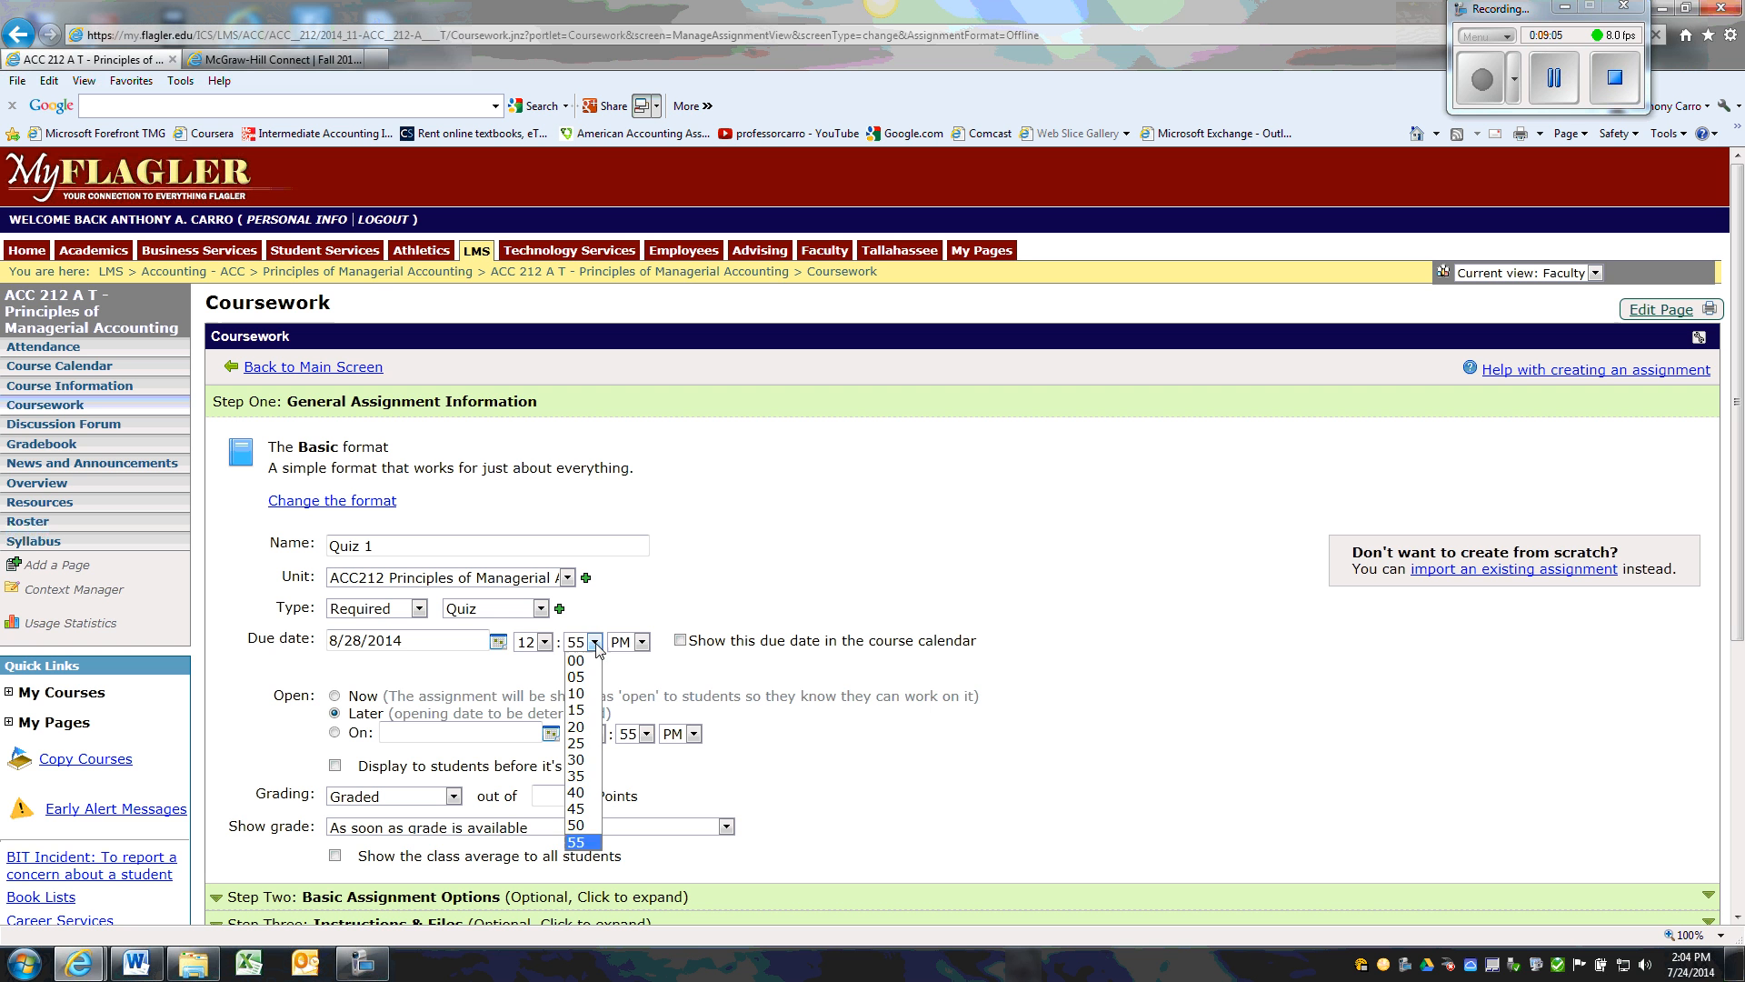
click(578, 776)
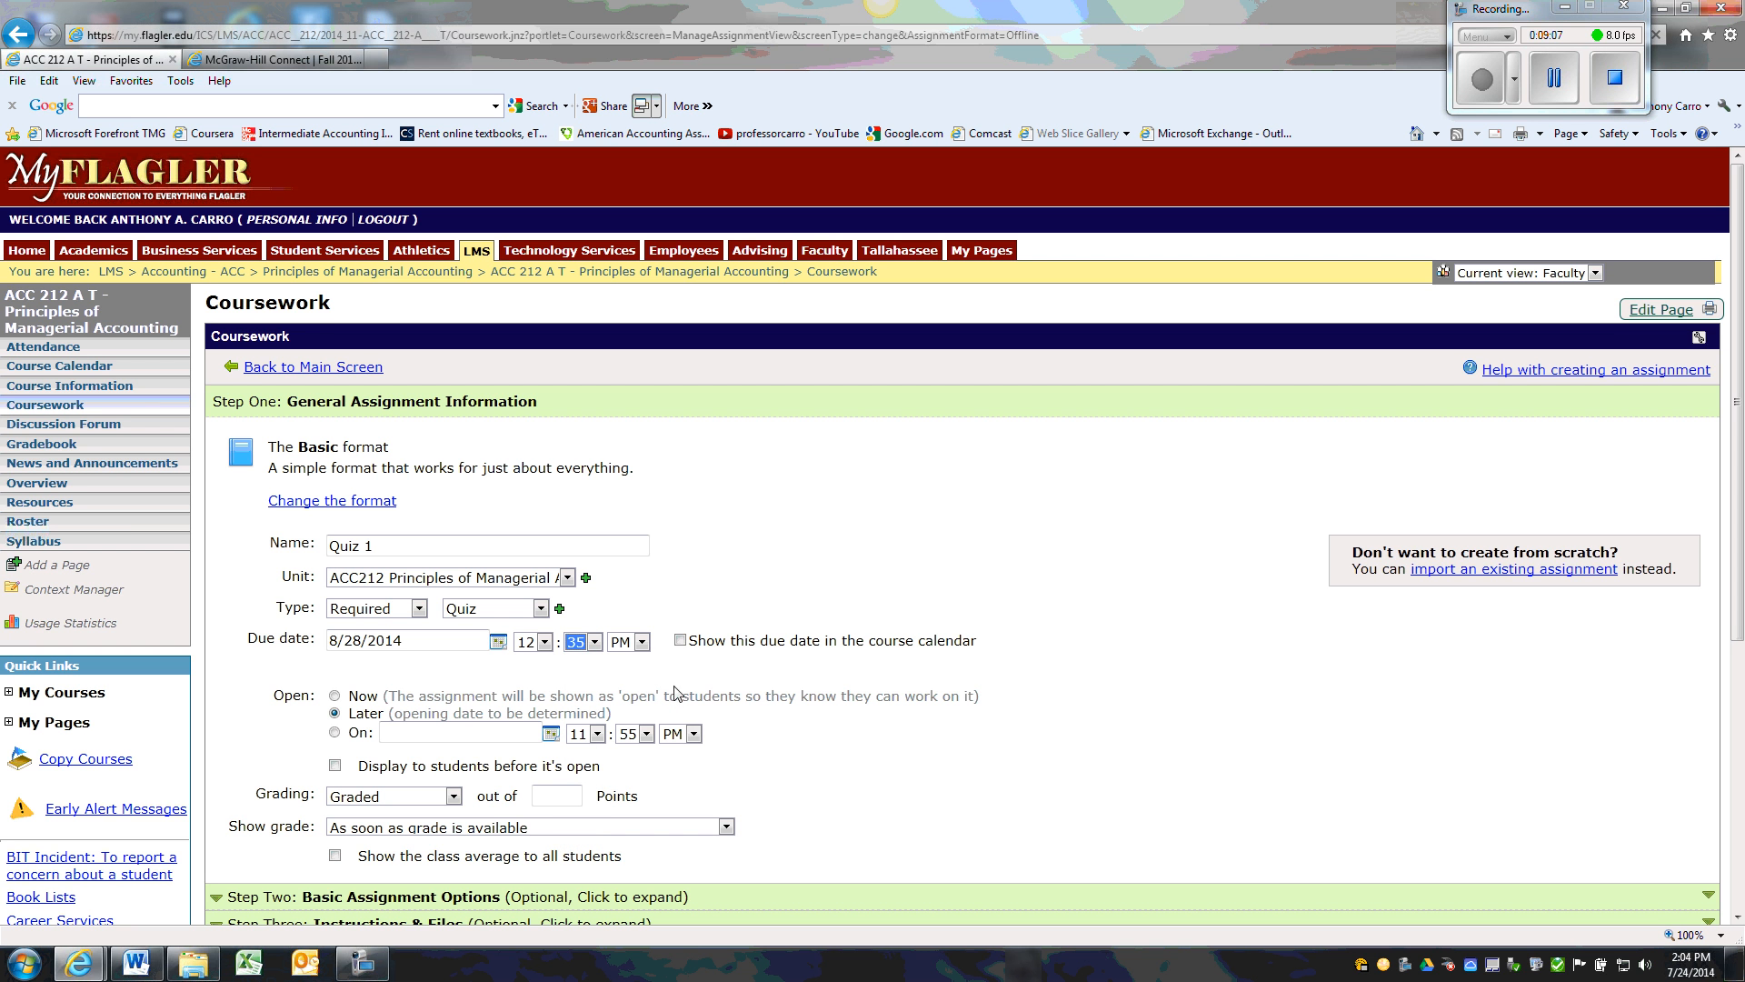
click(681, 641)
Make Quiz 1 open now, grade it out of 10 points, and show the class average to all students
click(335, 766)
click(334, 696)
click(554, 798)
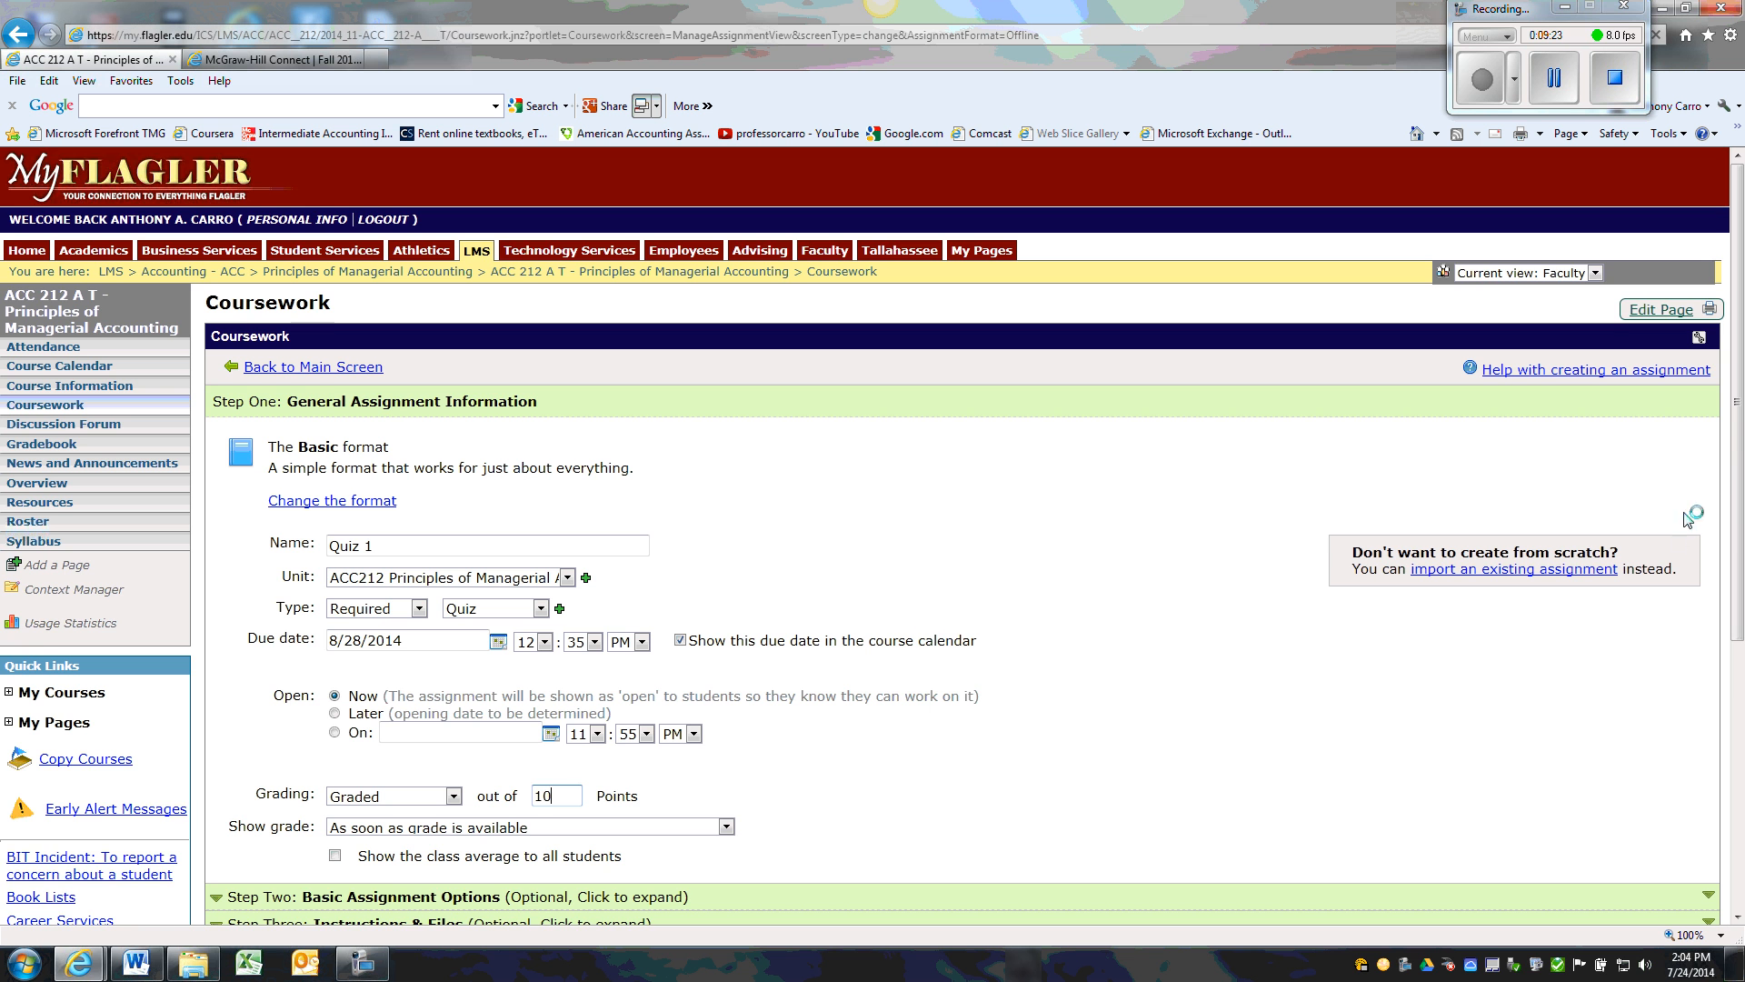
scroll(1730, 452, down, 3)
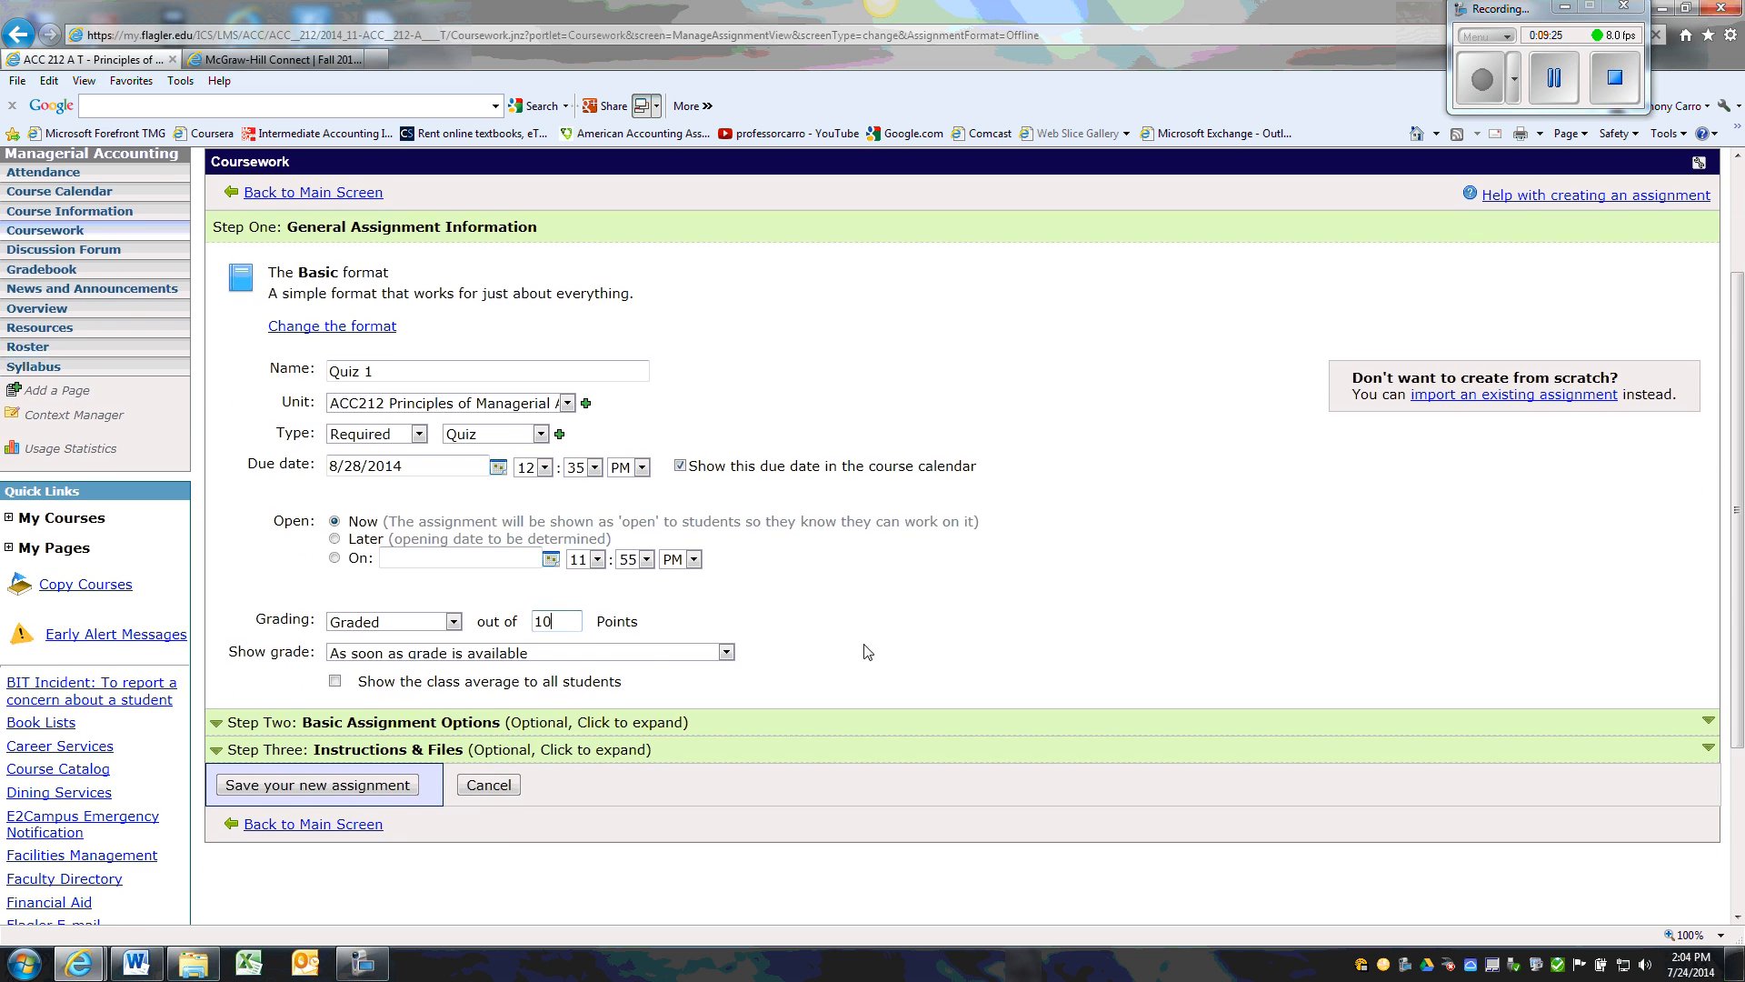
click(337, 682)
Enter the description "Quiz covers chapter 1." for Quiz 1 and save the new assignment
click(450, 750)
drag(1740, 495, 1740, 650)
click(349, 520)
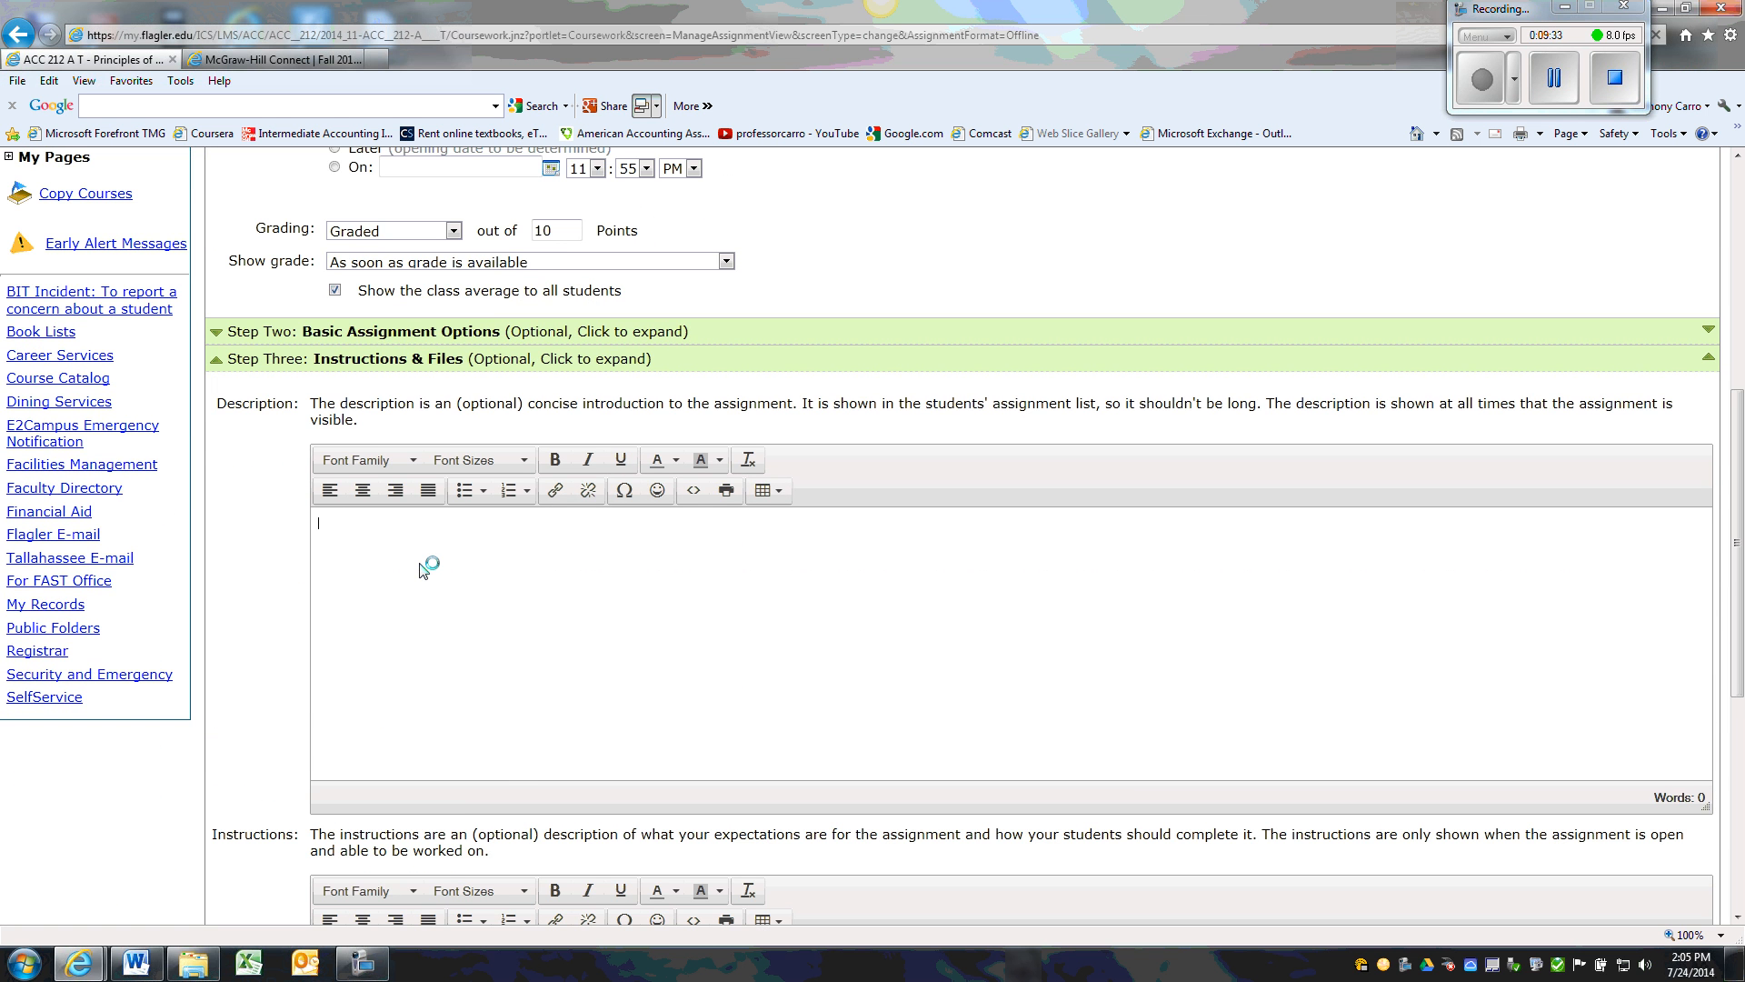
text(Quiz covers chapter 1.)
drag(1741, 453, 1742, 627)
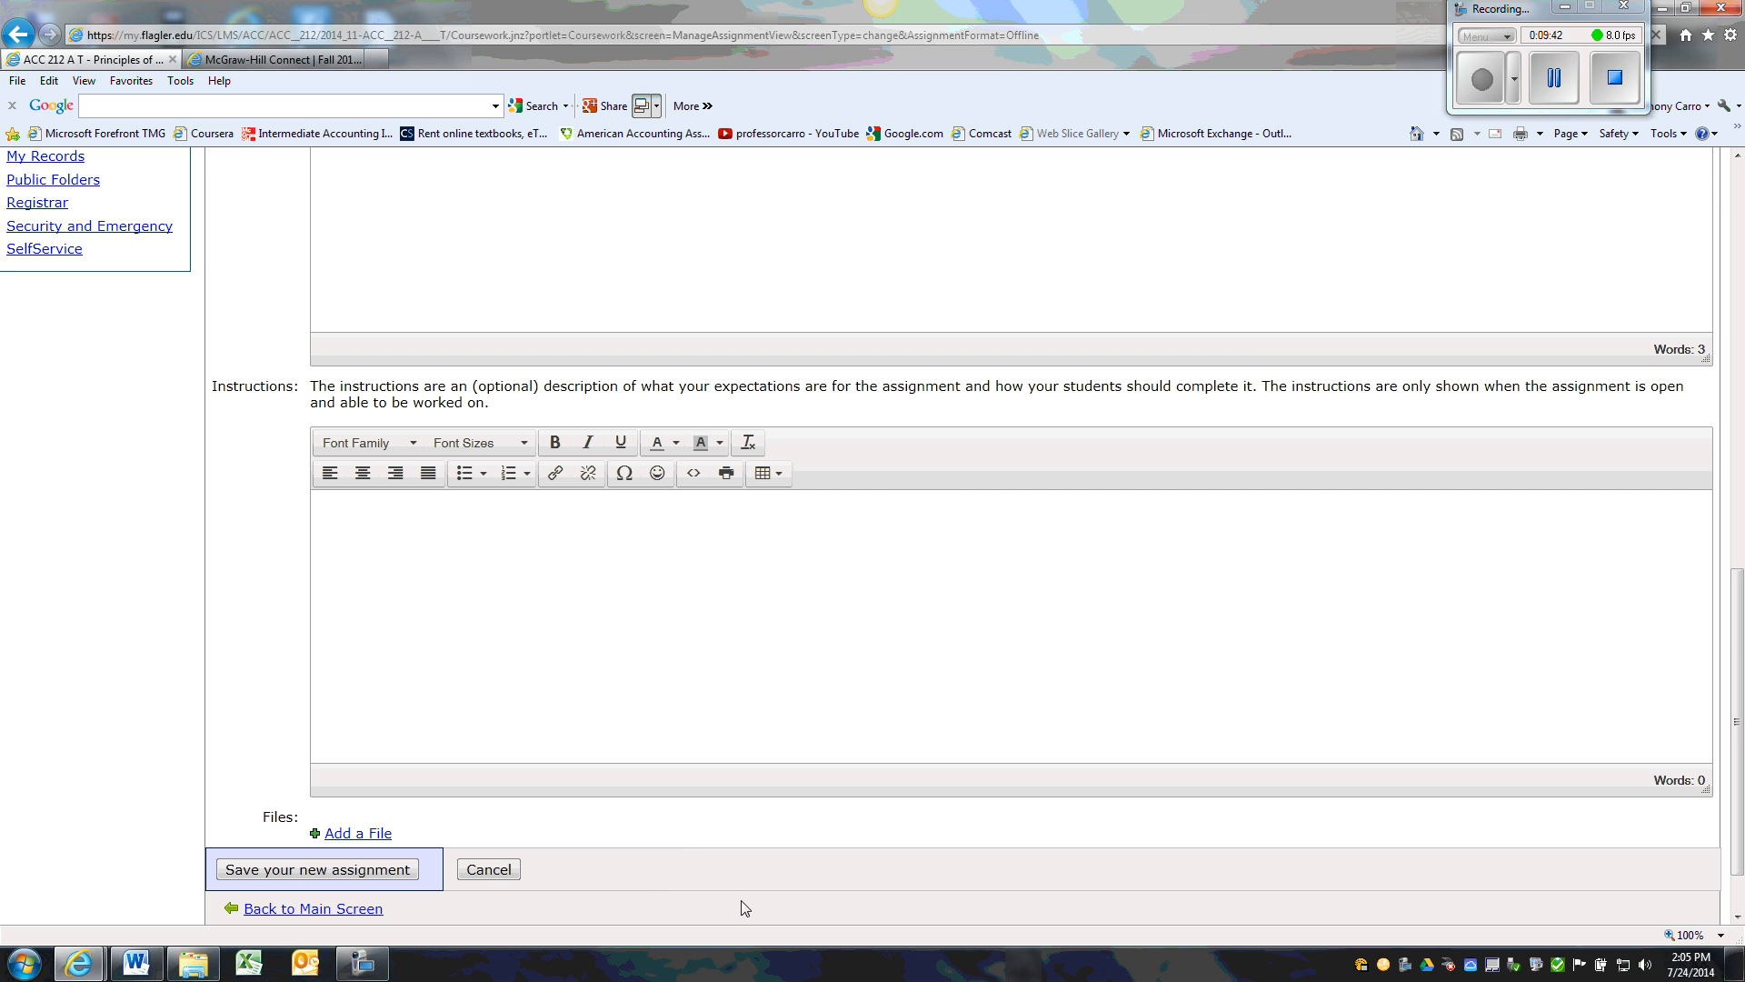
click(370, 870)
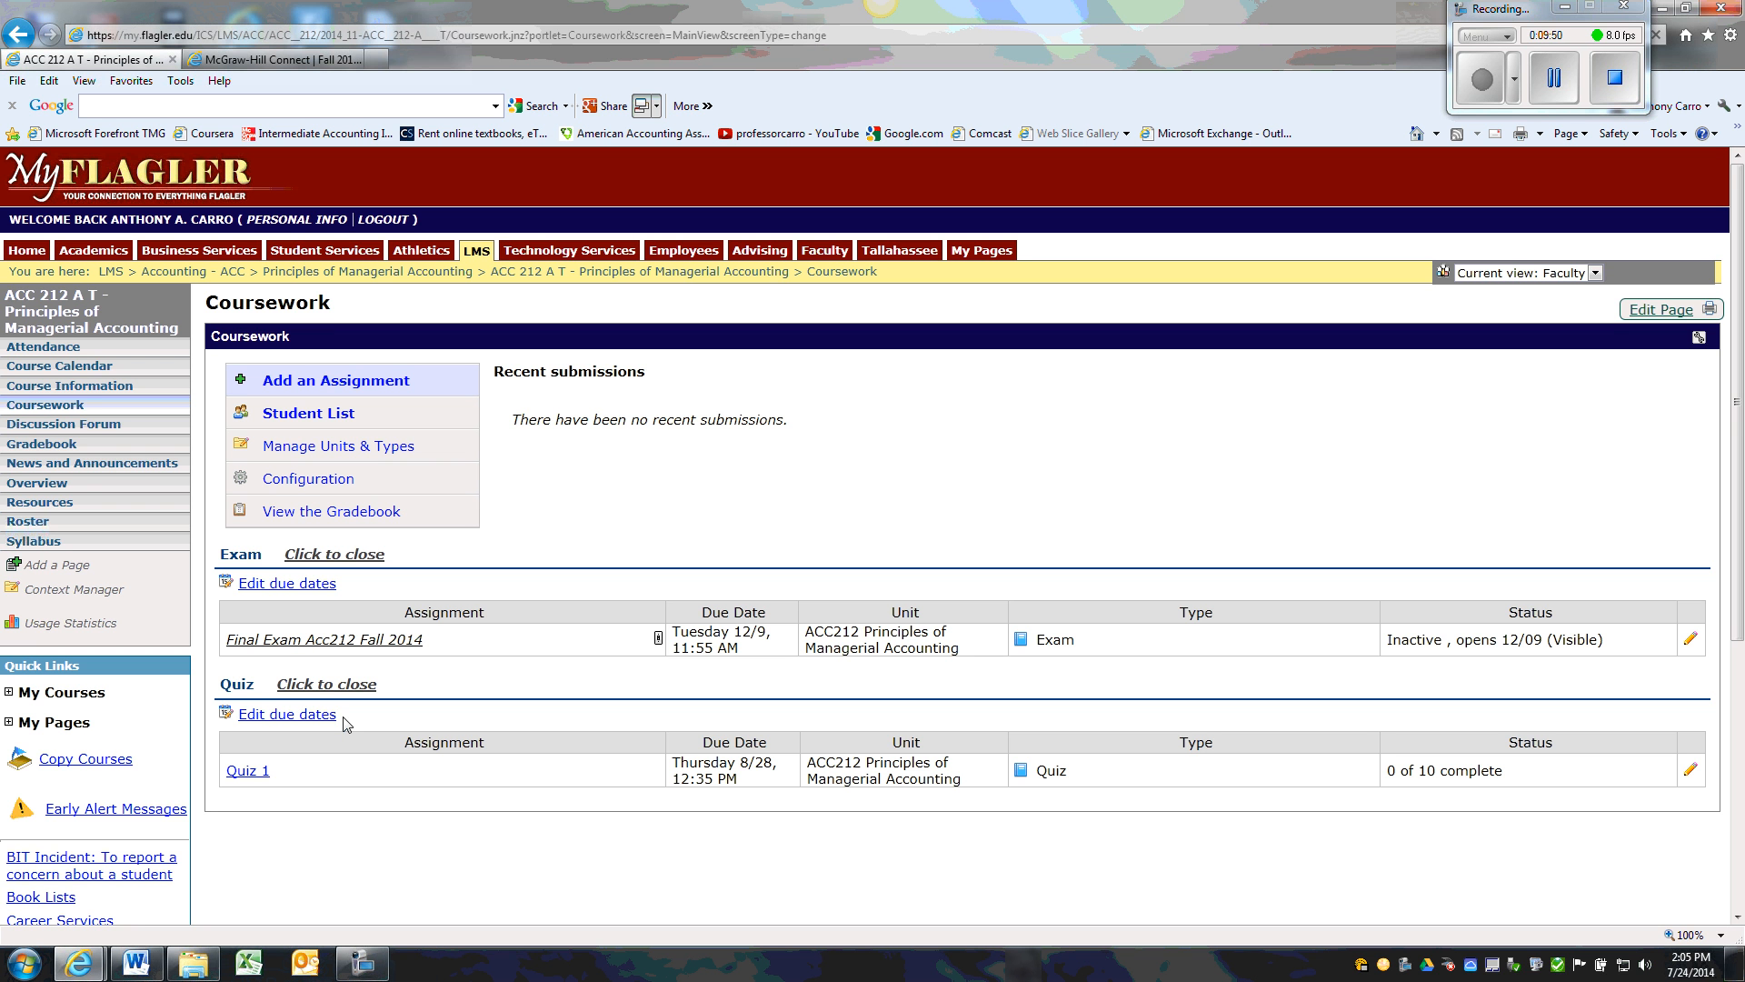
Check how Quiz 1 is listed in the Students view, and return to the regular faculty view
click(1595, 273)
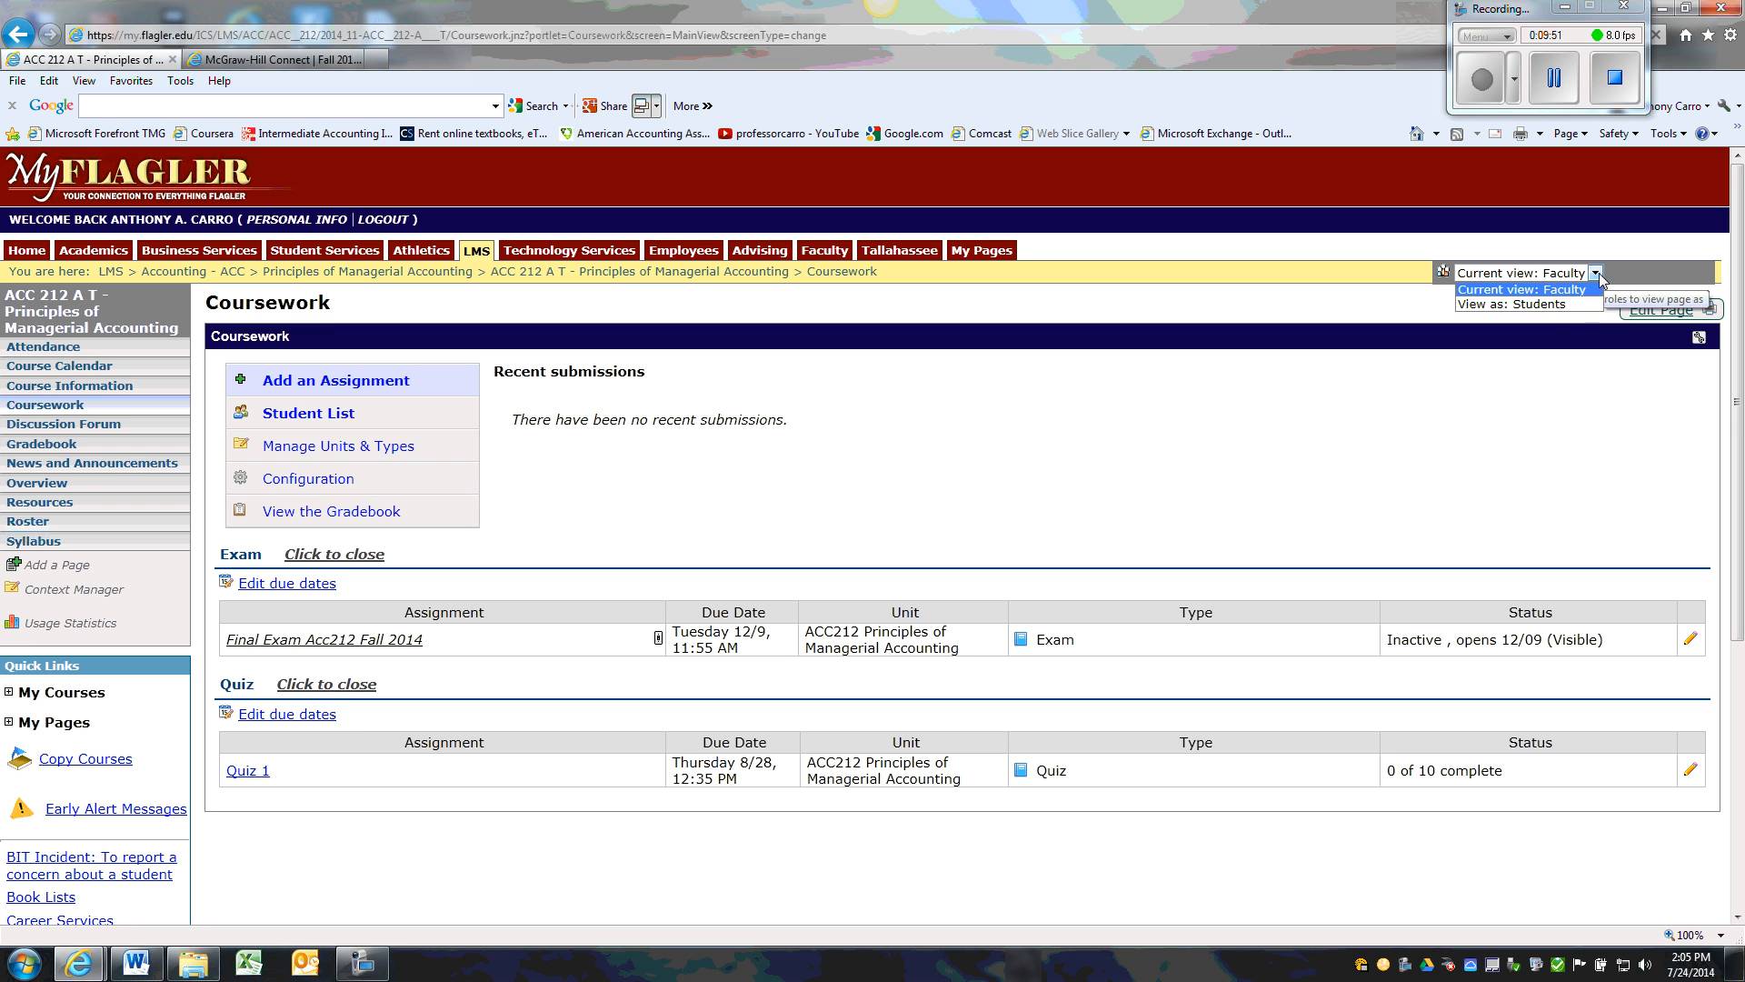
click(1543, 305)
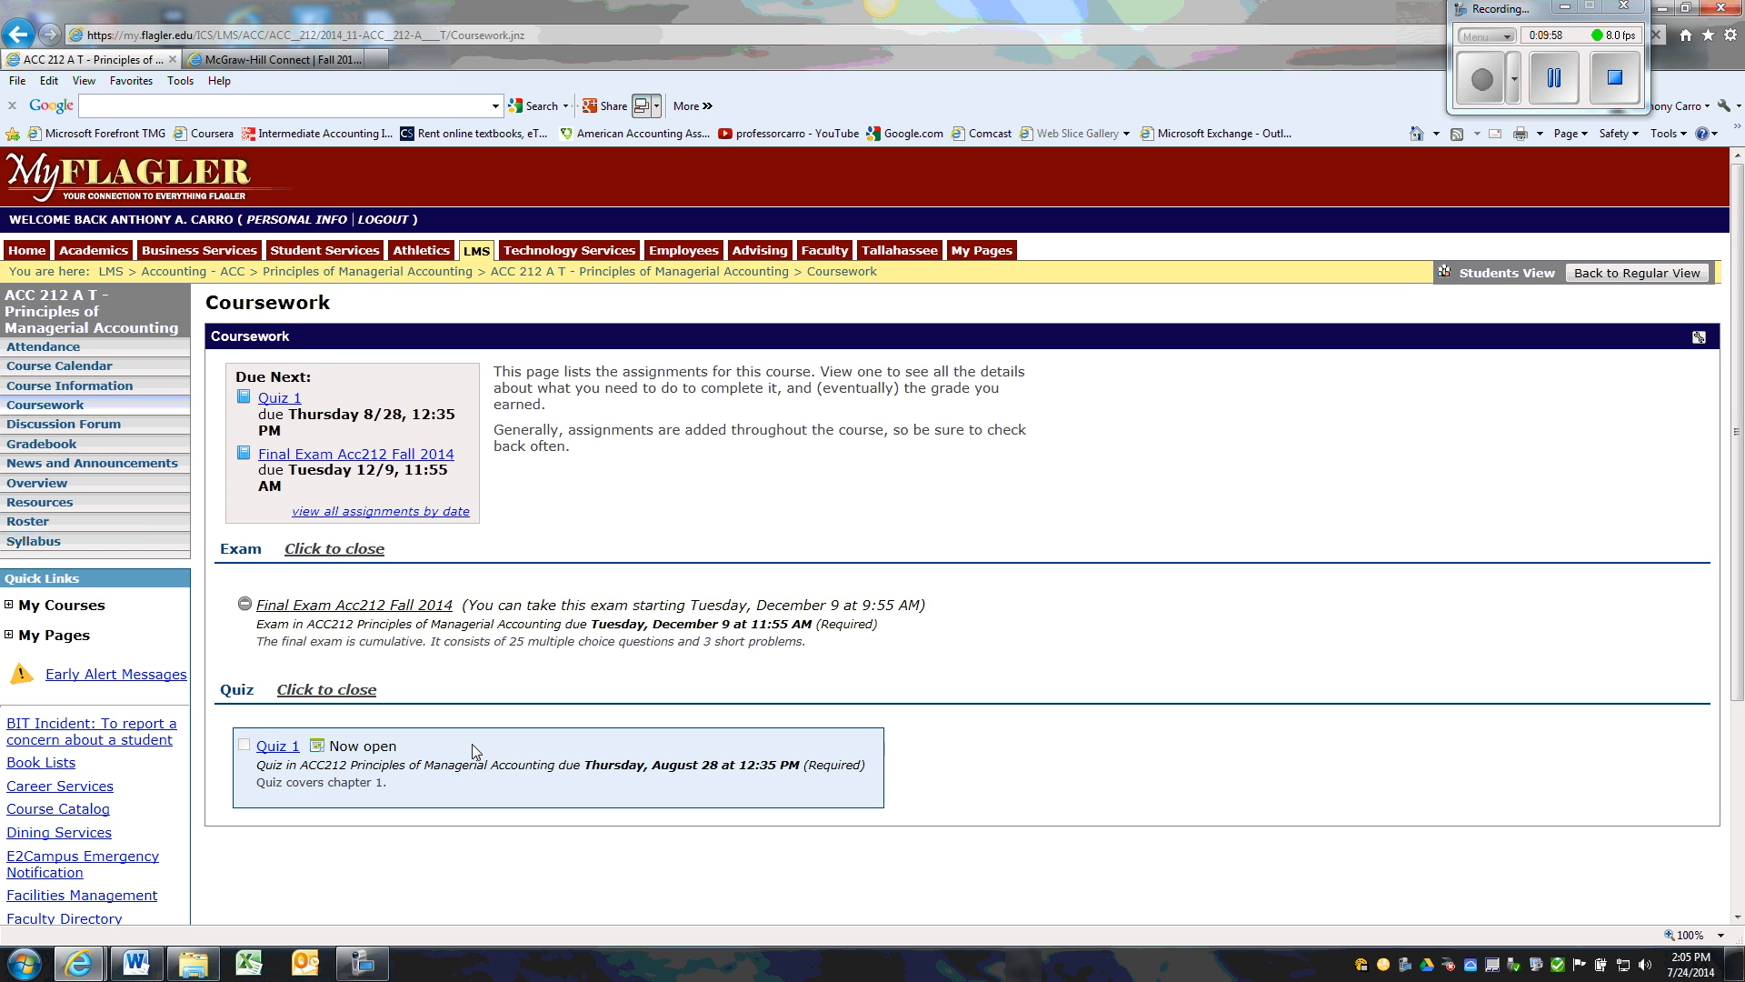
click(1625, 273)
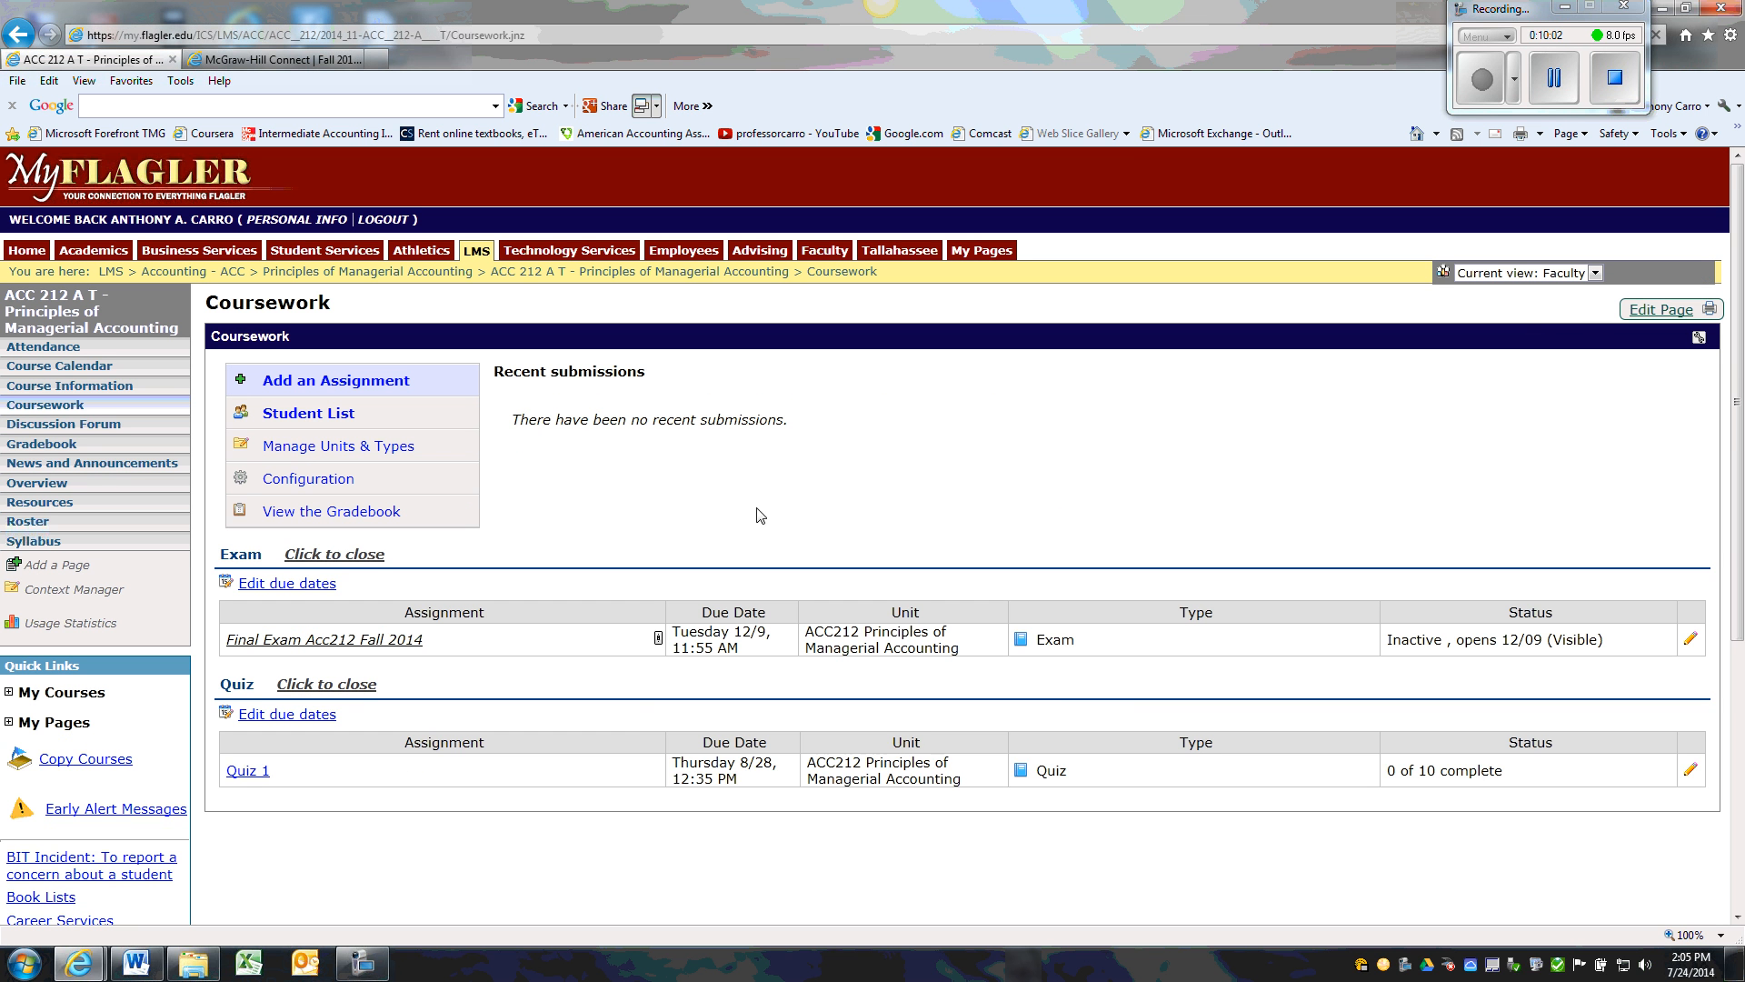
View the student results of Quiz 1 and the partial grade entry for the first student, without saving a grade
click(260, 775)
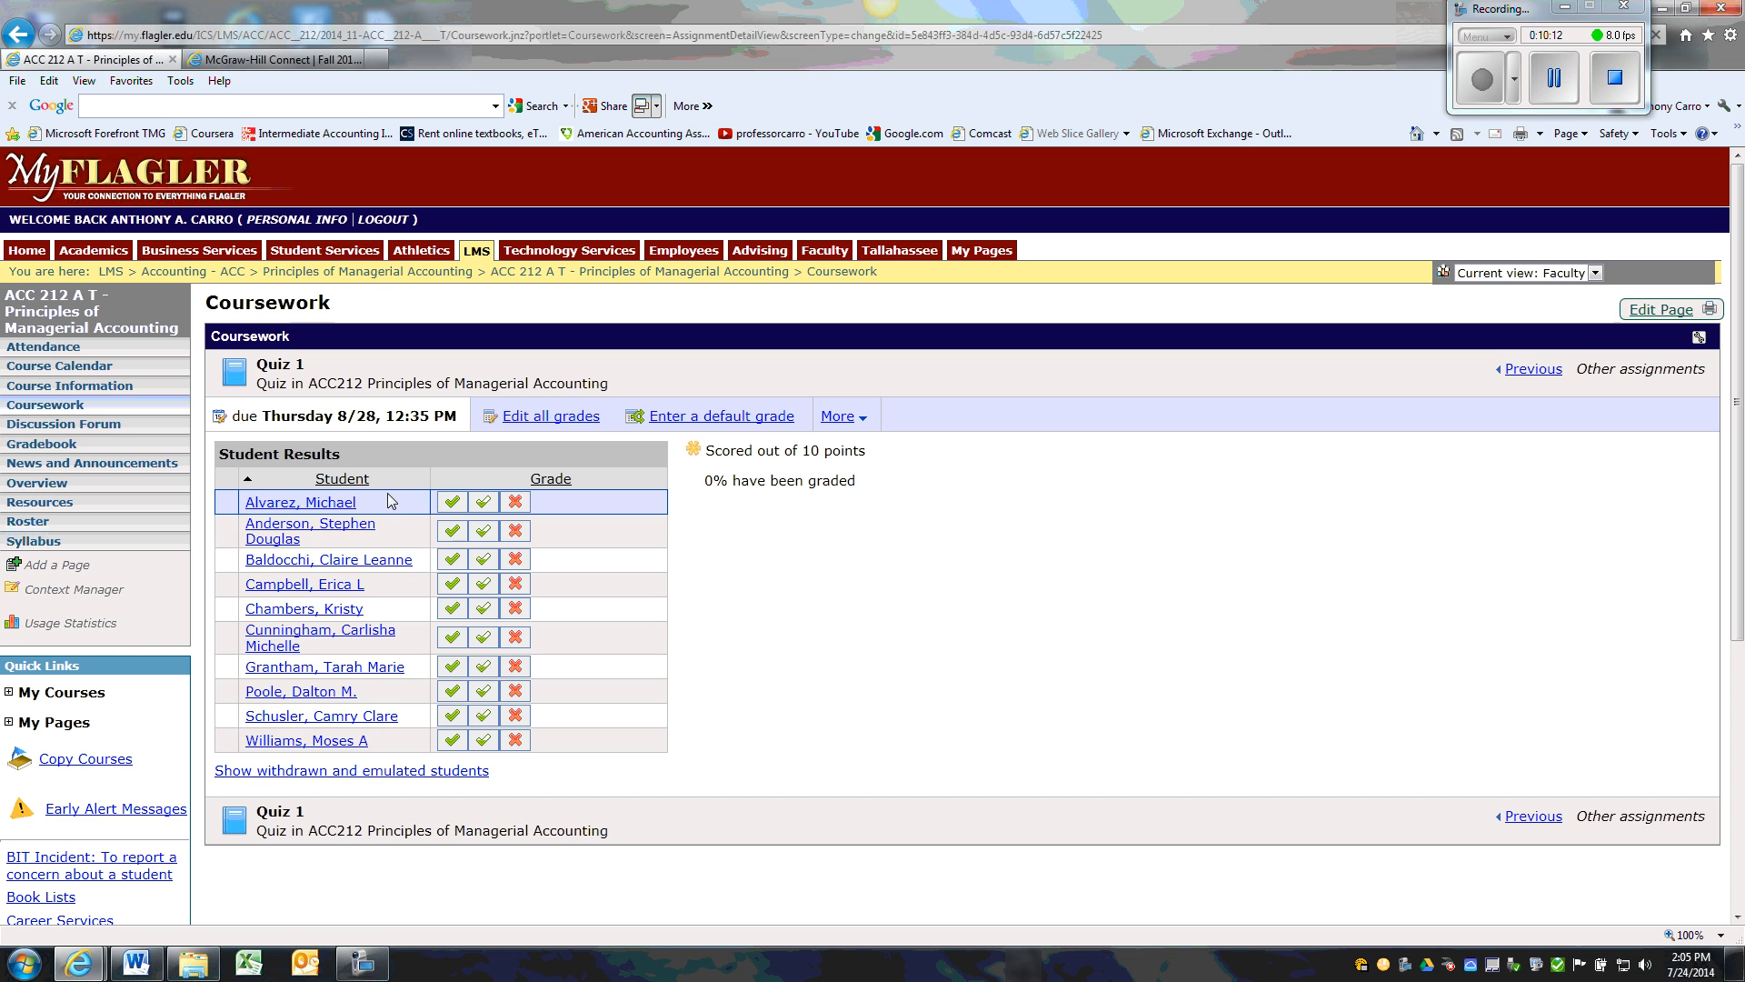
click(484, 503)
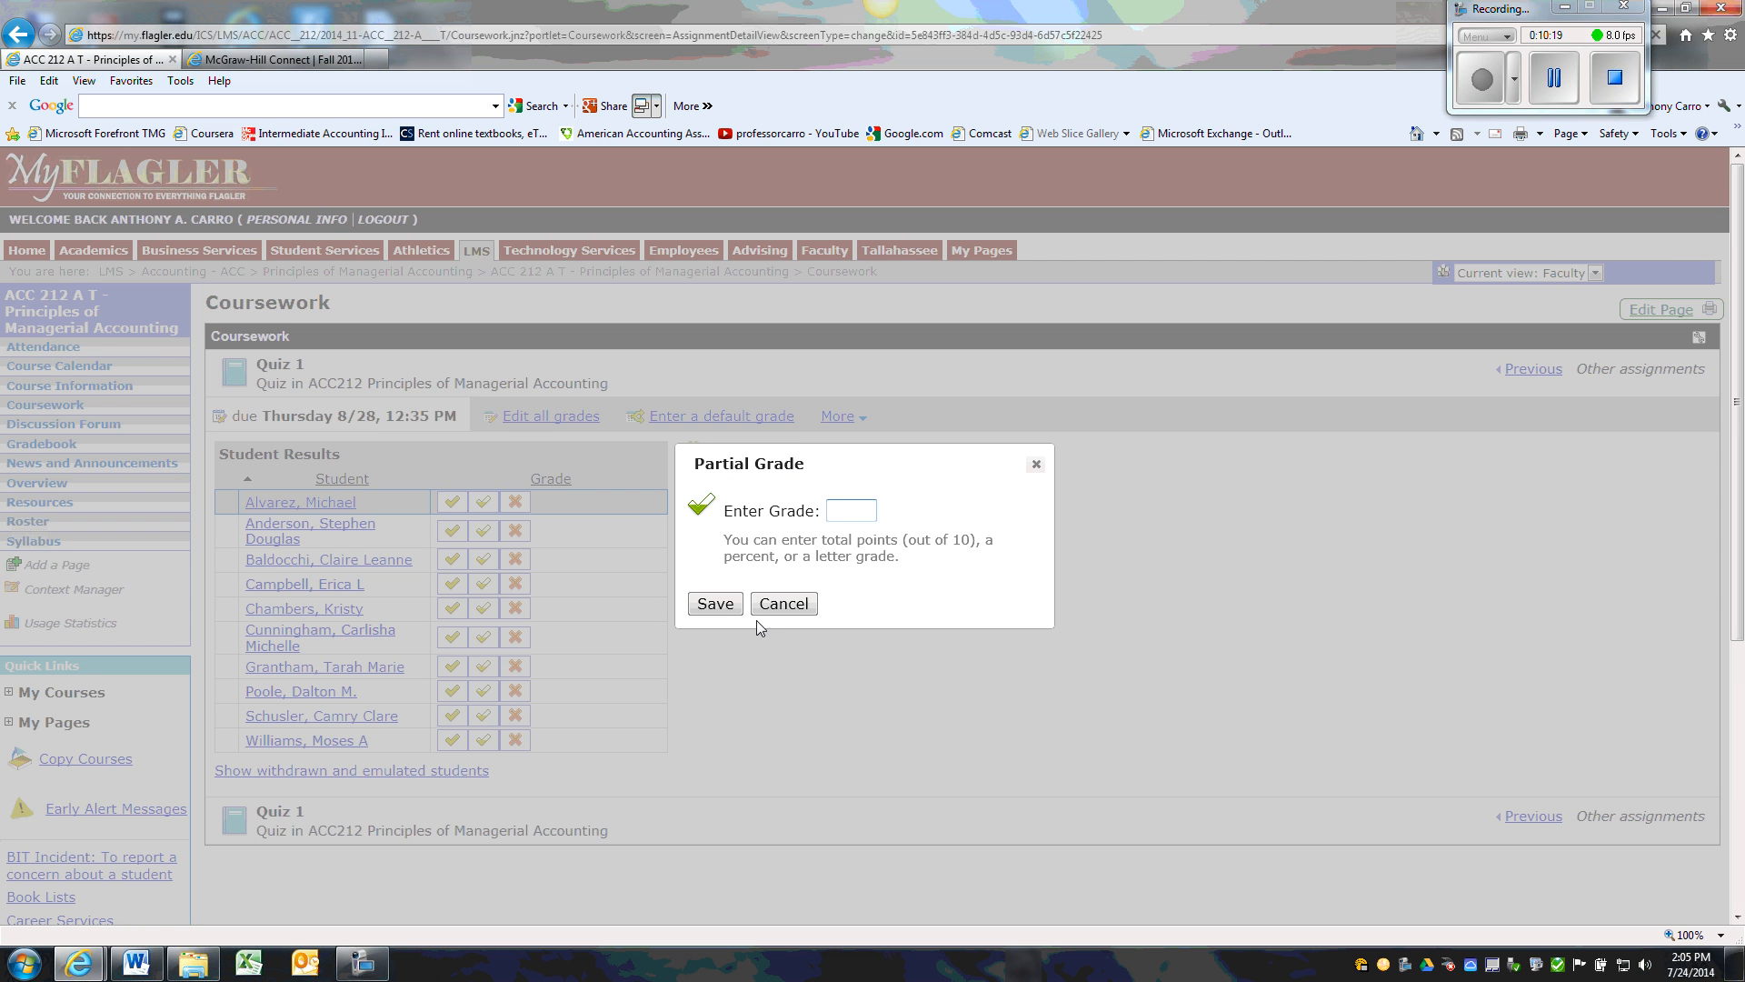
click(785, 606)
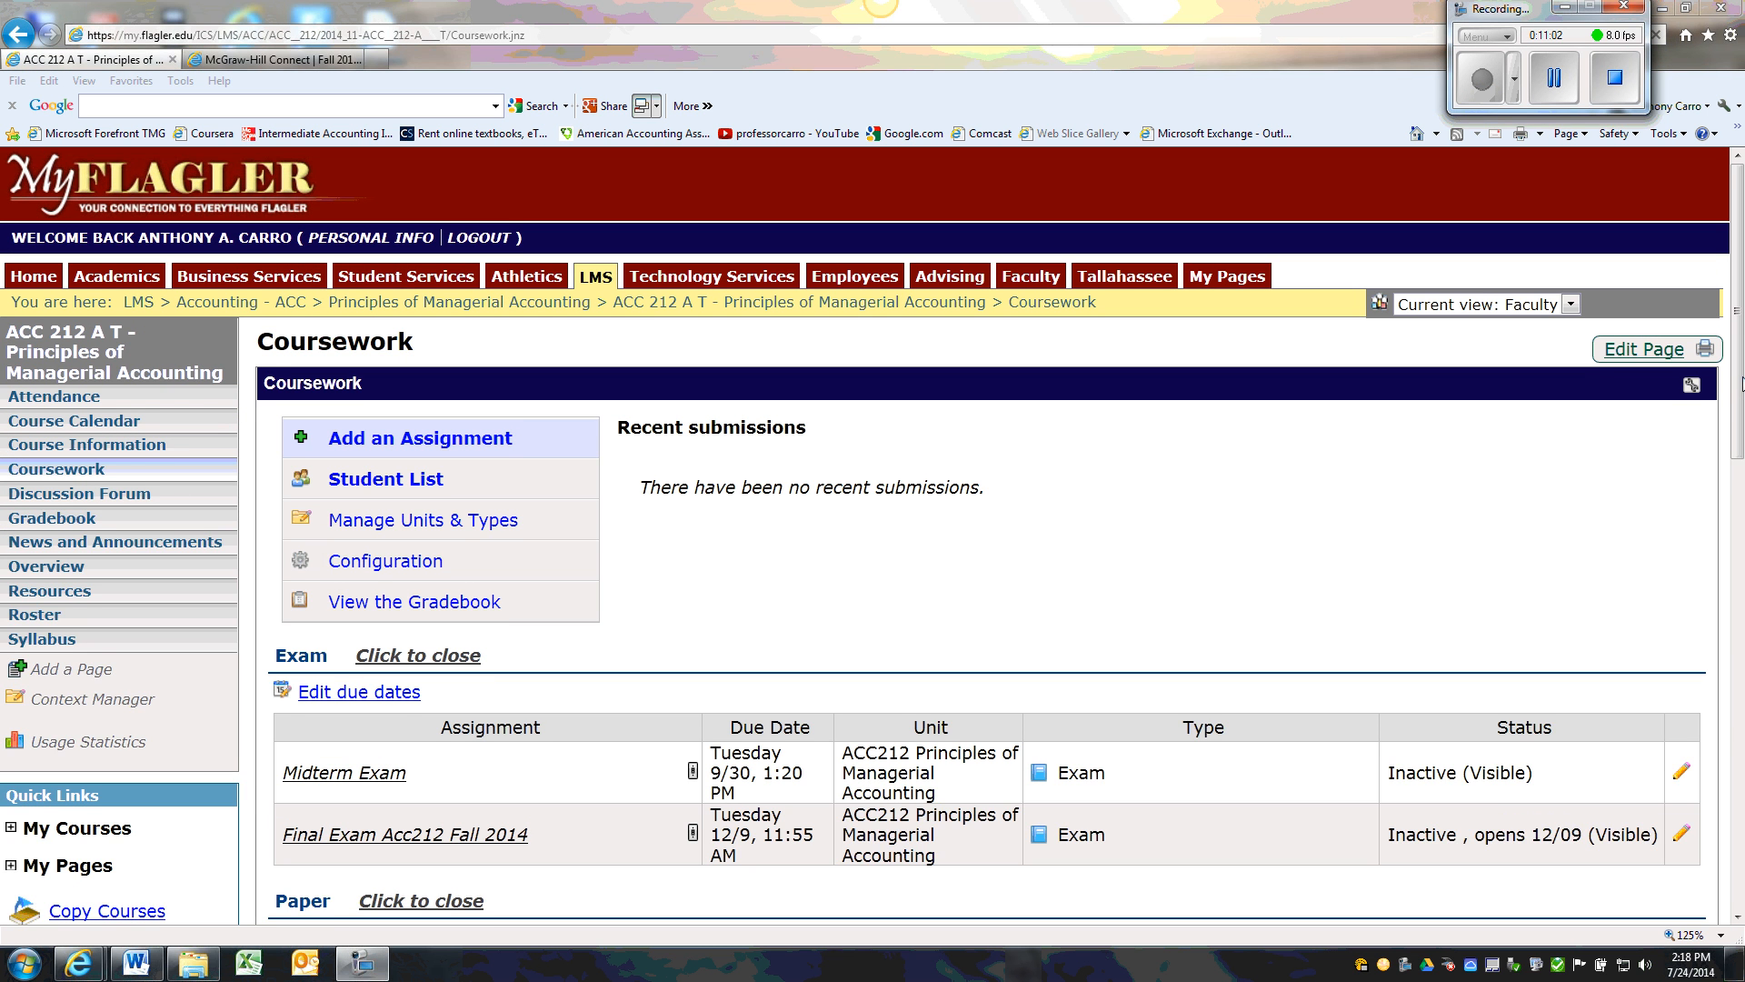
Edit Quiz 1 so that it opens later and is displayed to students before it's open, and save it
drag(1742, 382, 1742, 405)
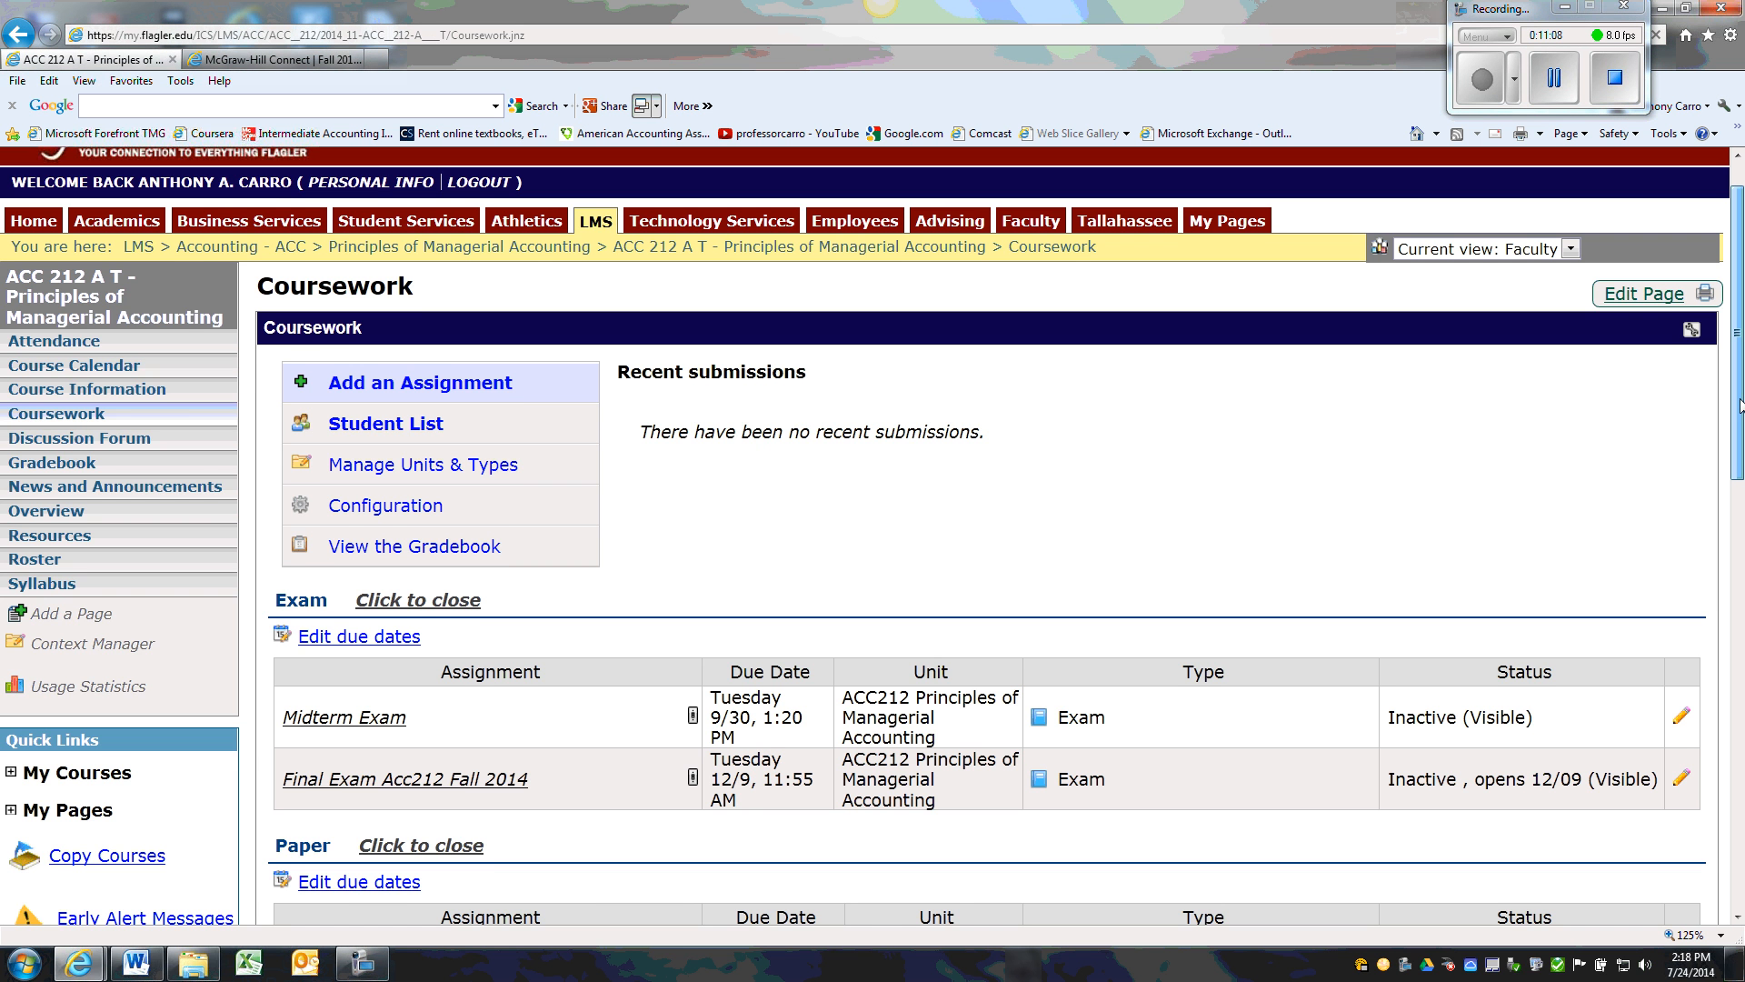
drag(1741, 404, 1732, 784)
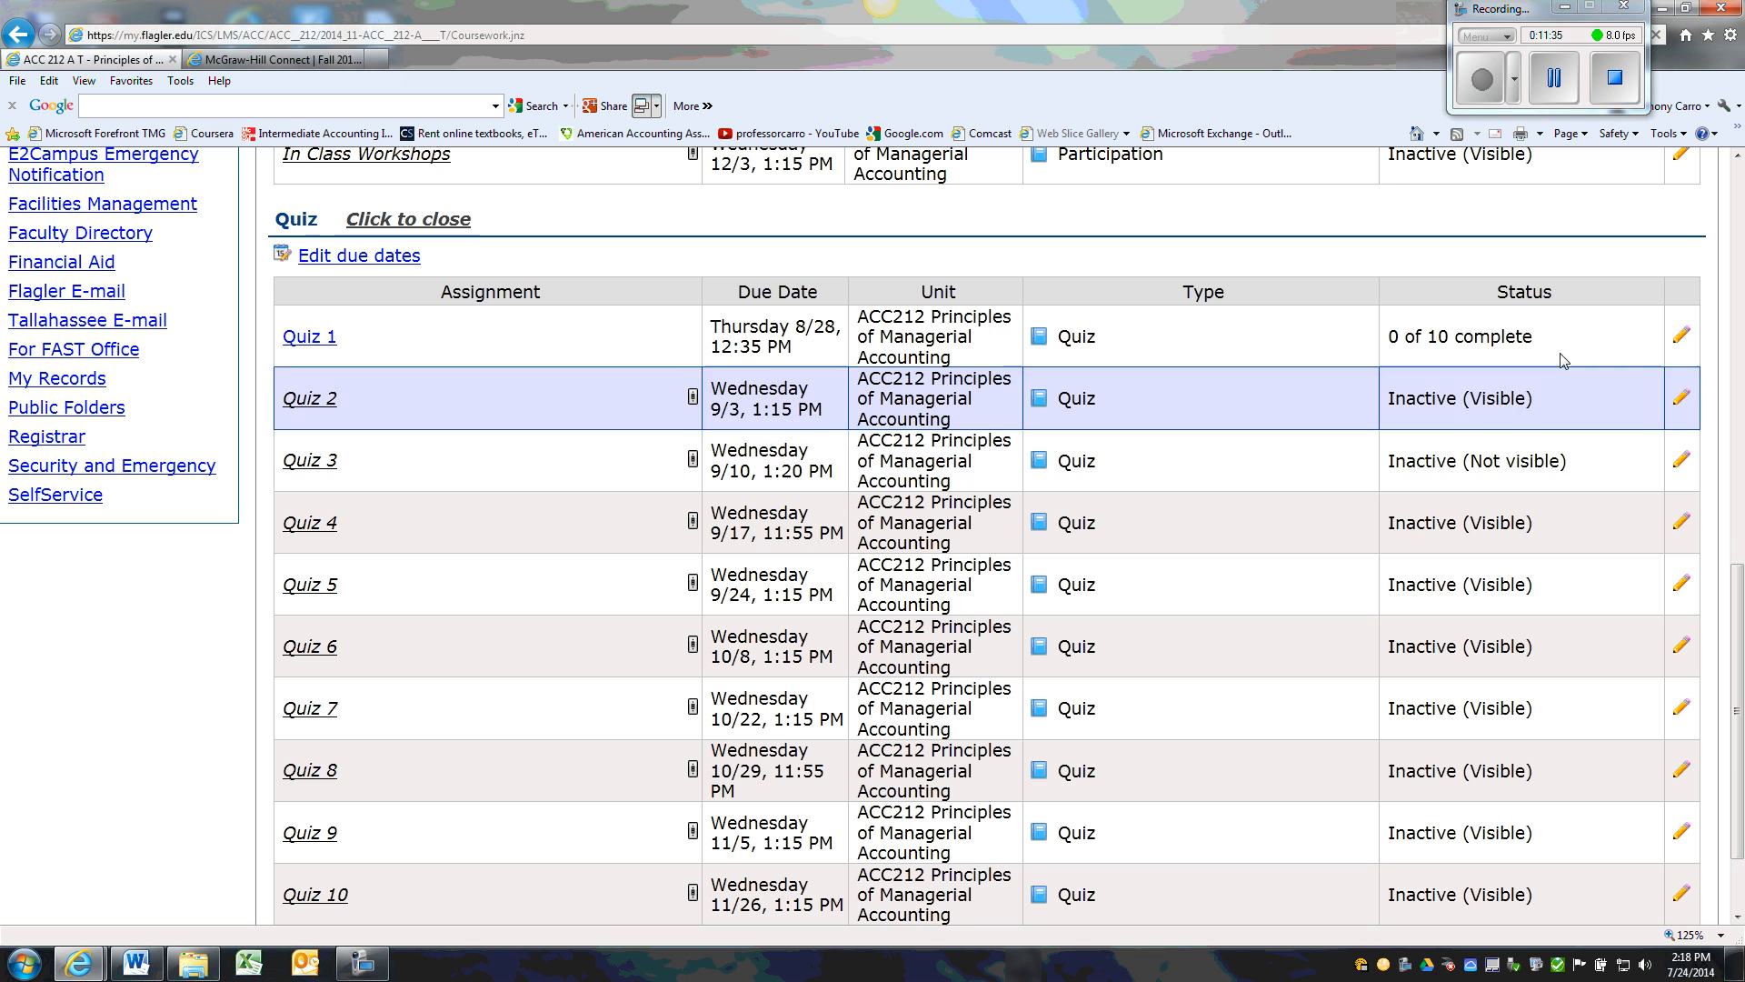
click(1681, 336)
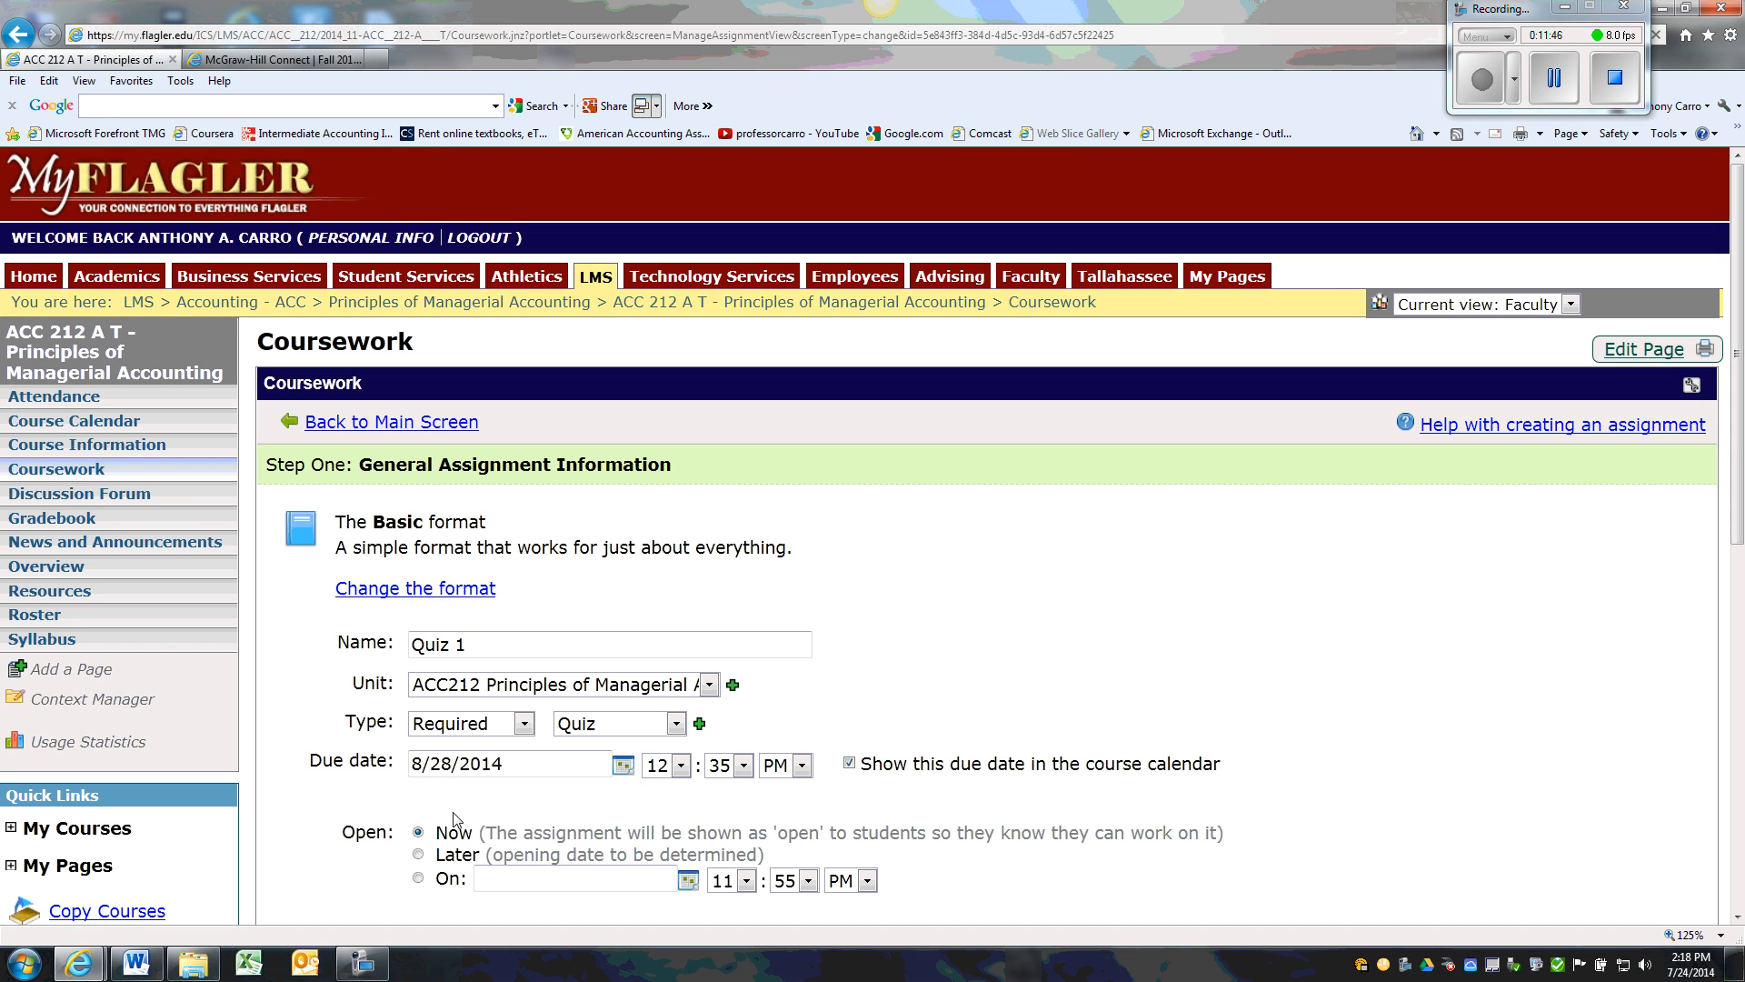
click(418, 853)
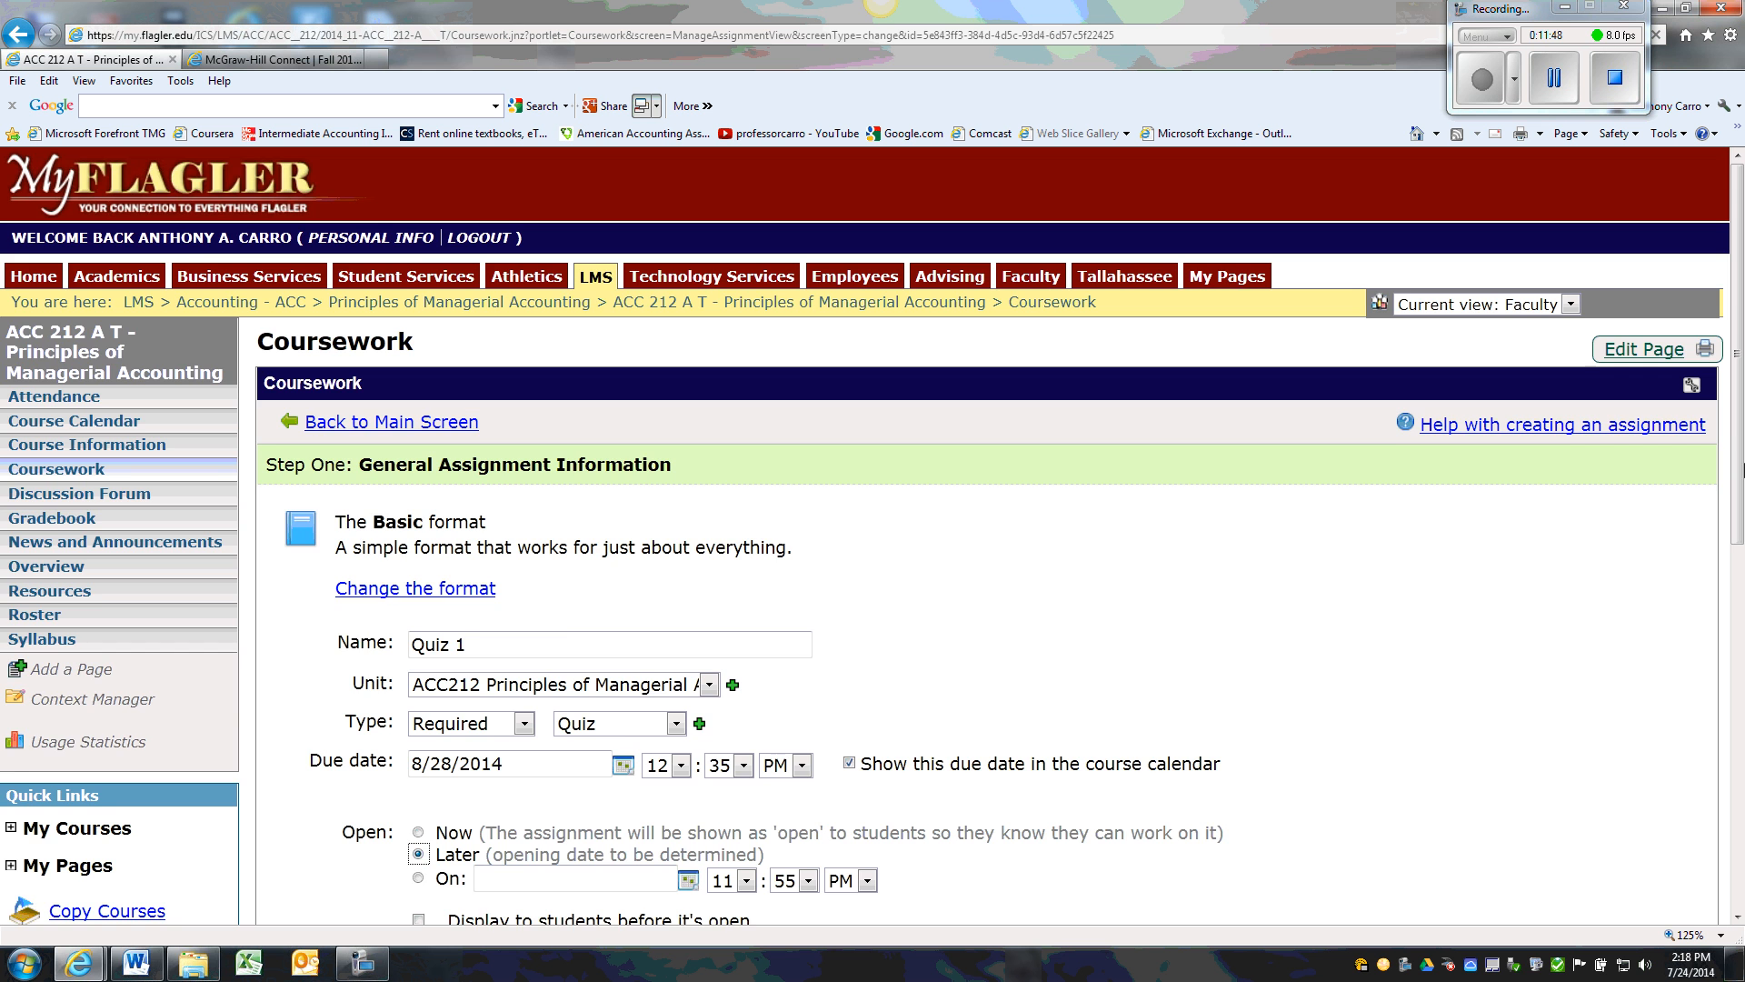
drag(1736, 438, 1736, 630)
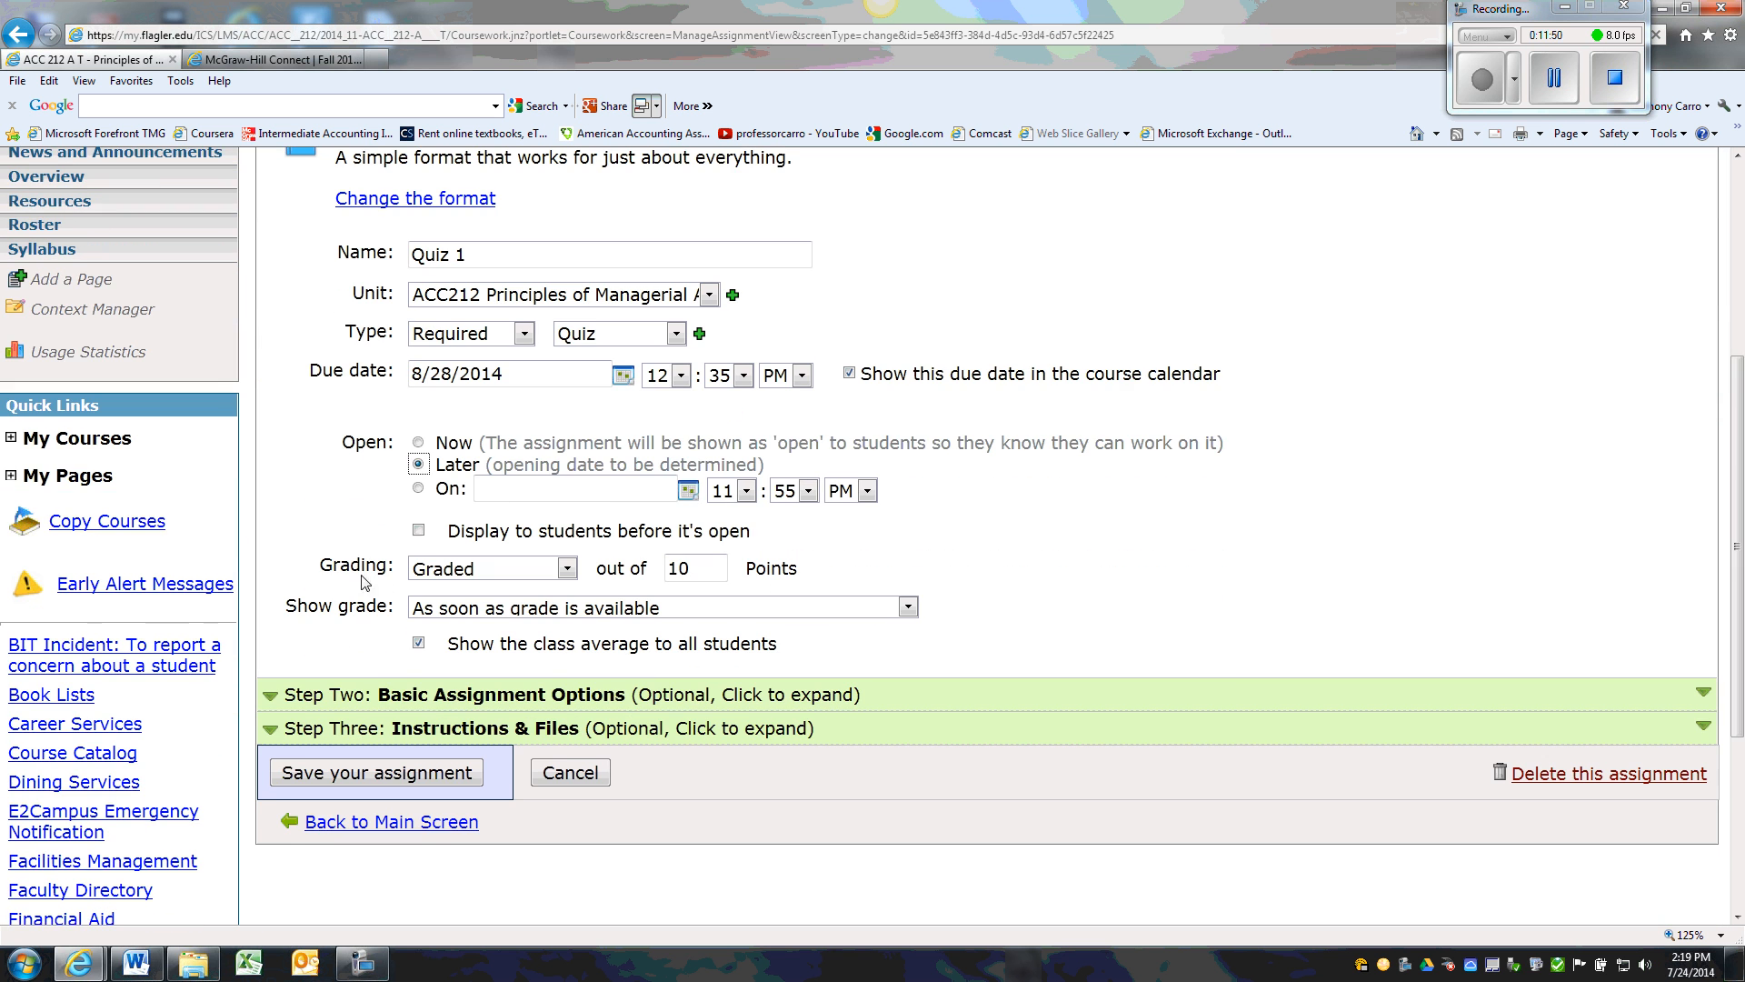
click(419, 529)
click(329, 776)
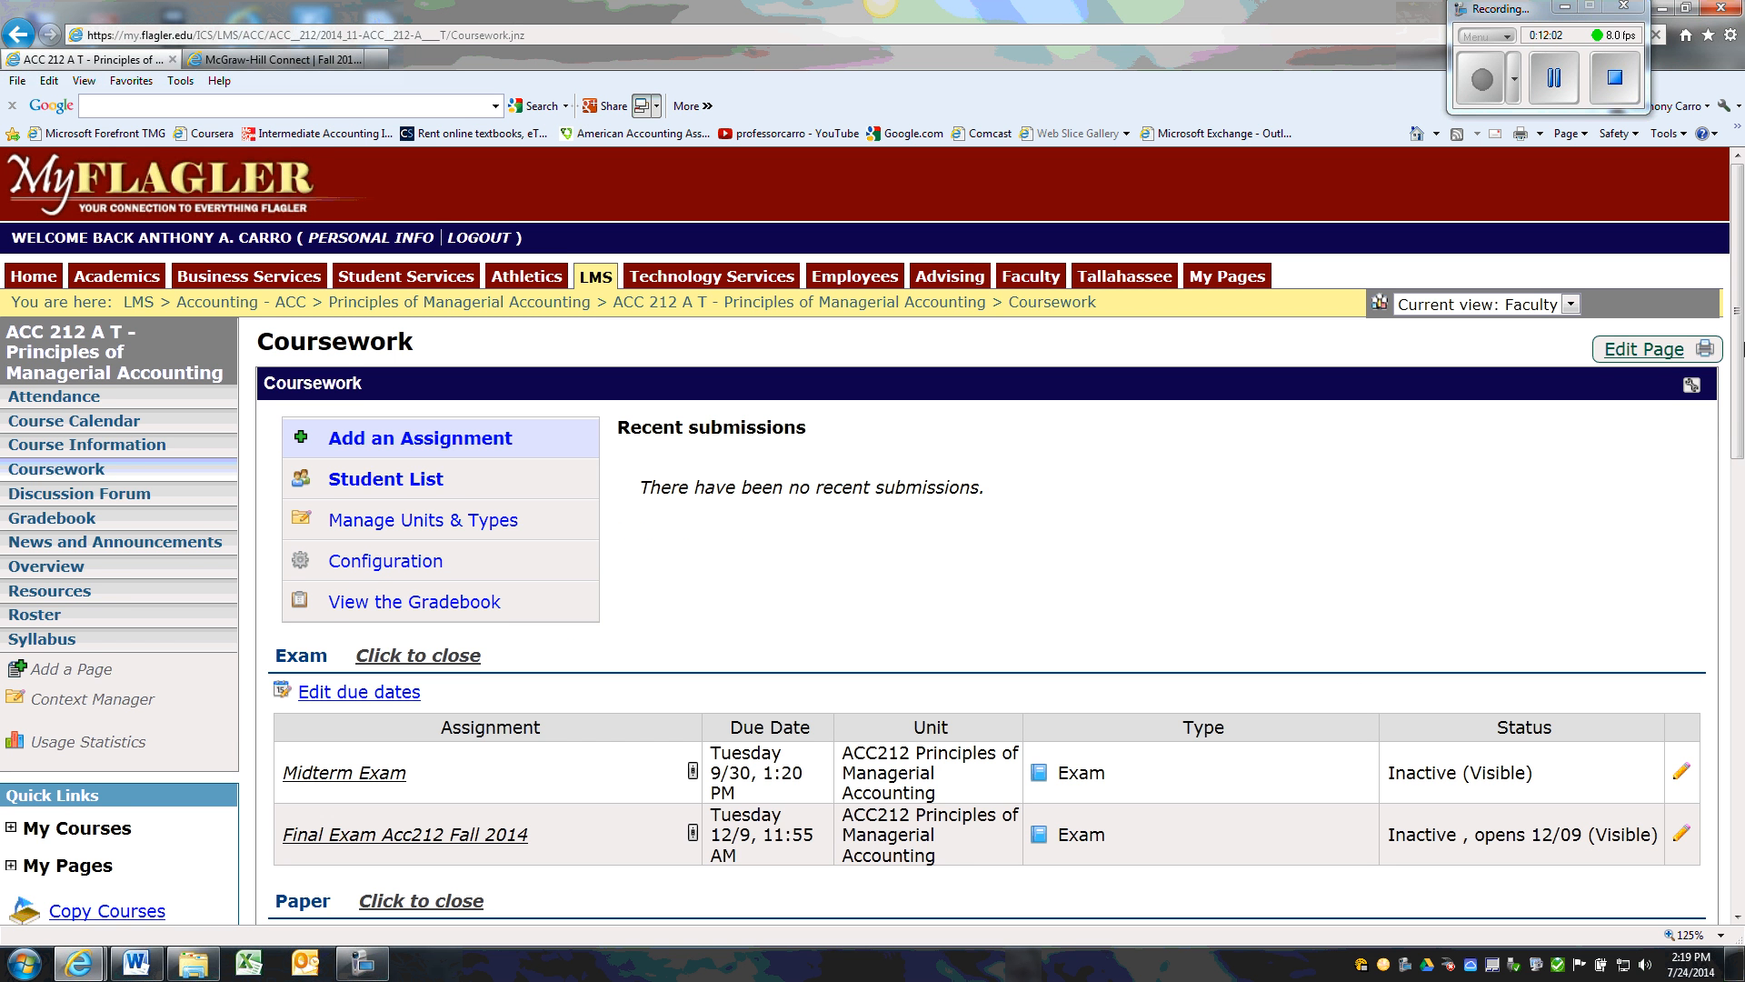
Edit Quiz 3 so that it is displayed to students before it's open, and save it
drag(1738, 350, 1742, 622)
drag(1743, 506, 1742, 636)
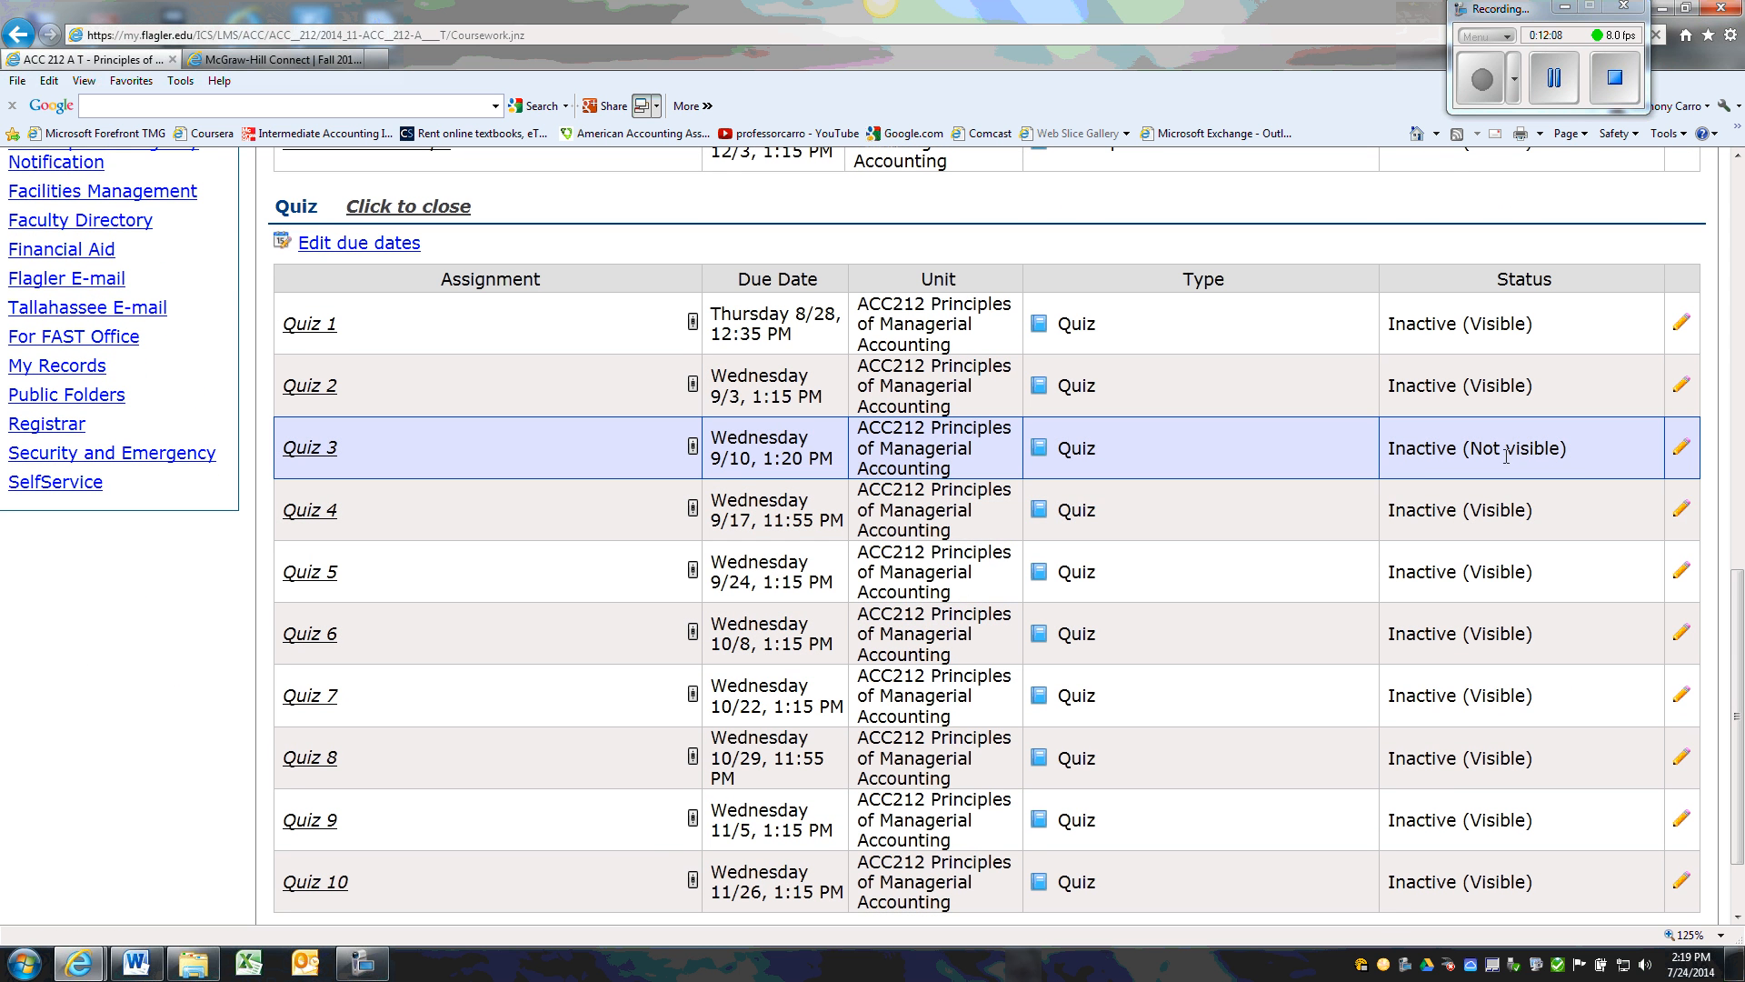
click(1683, 455)
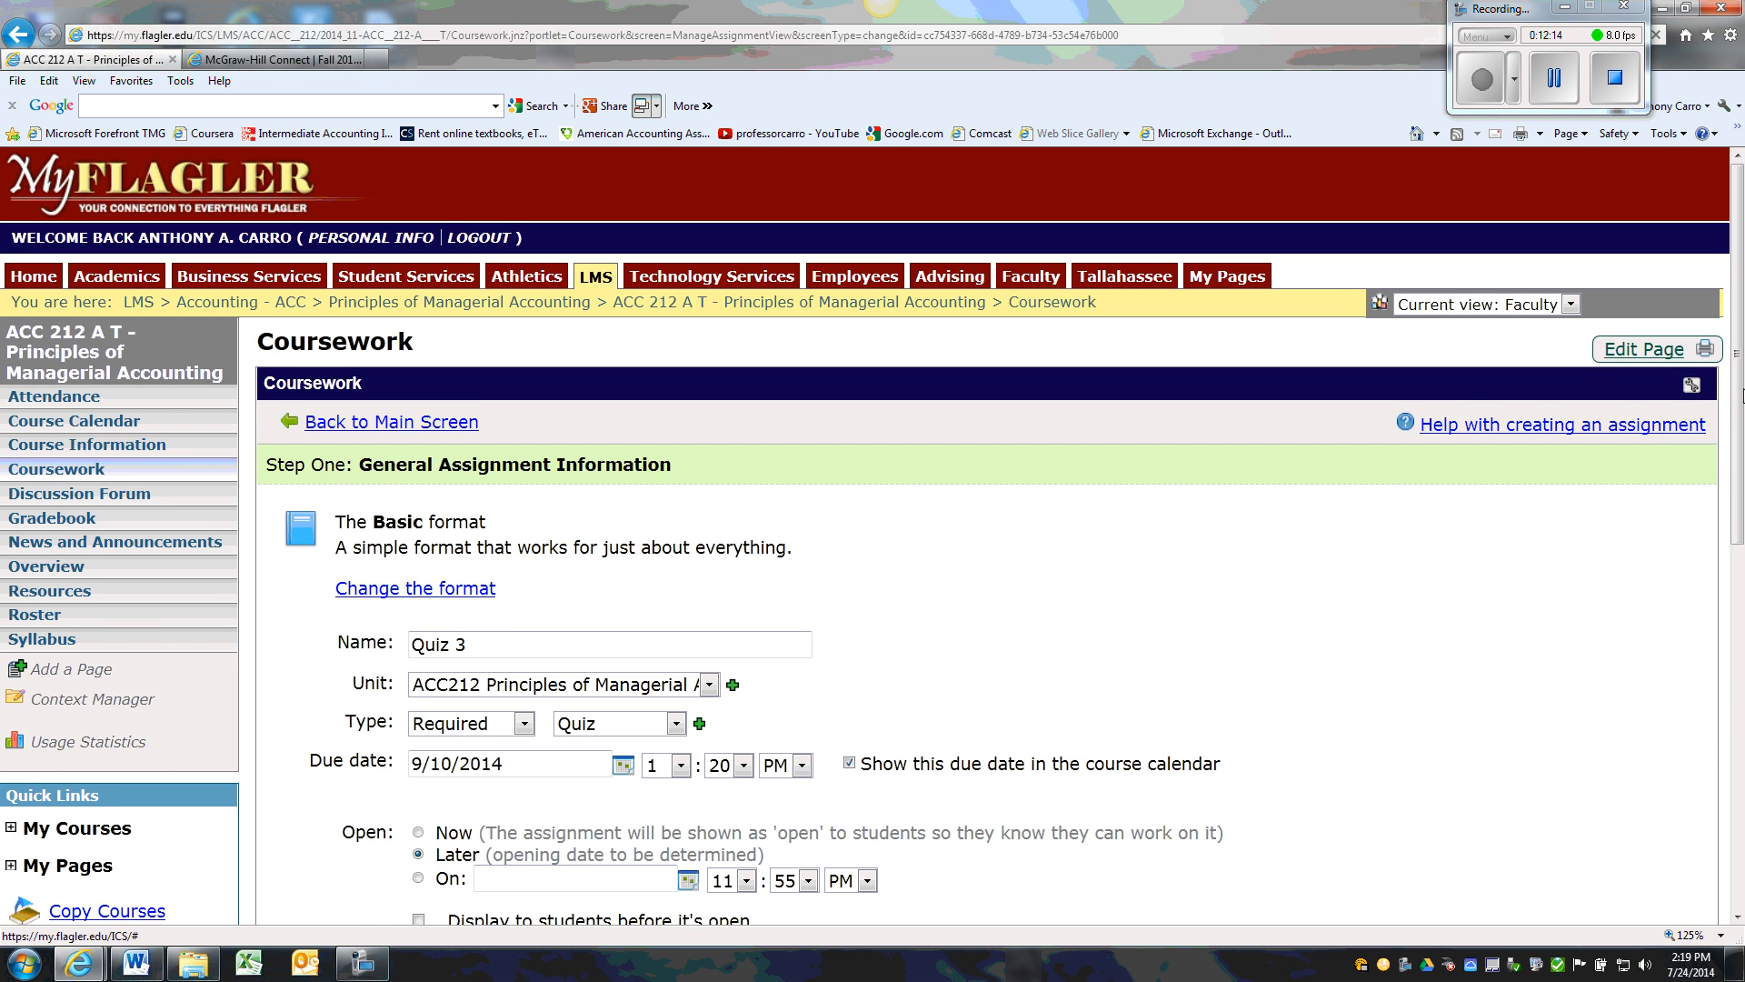
drag(1740, 391, 1720, 580)
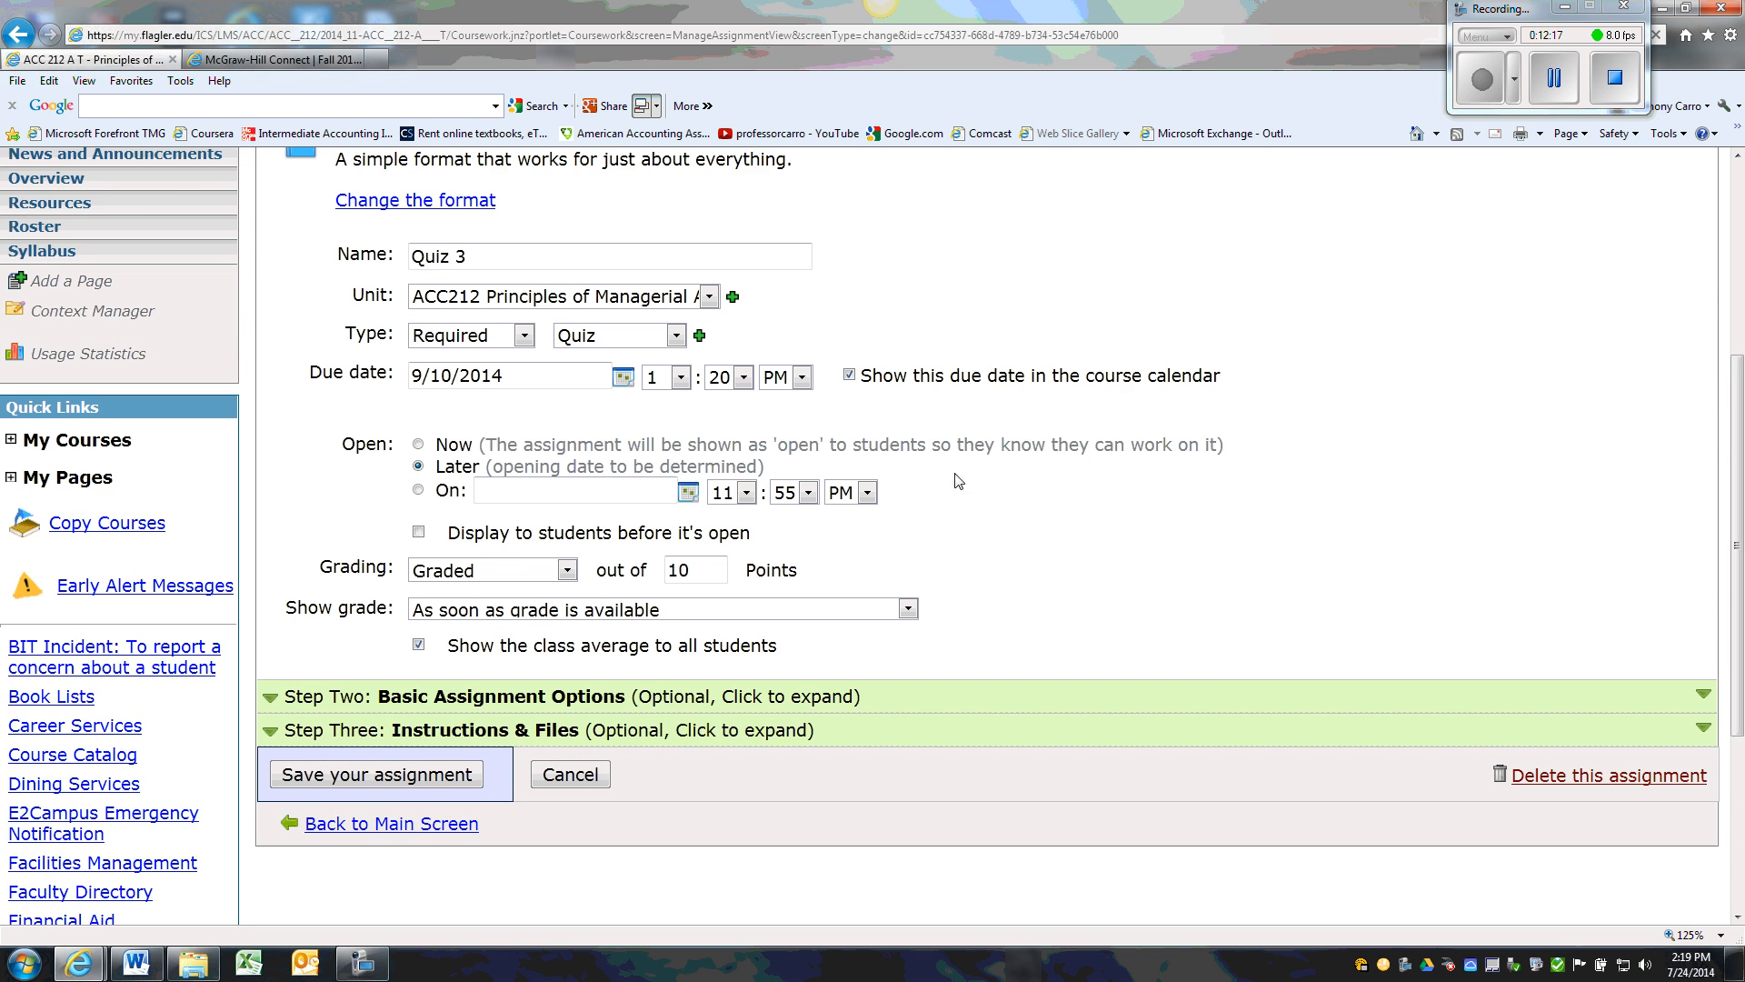
click(418, 531)
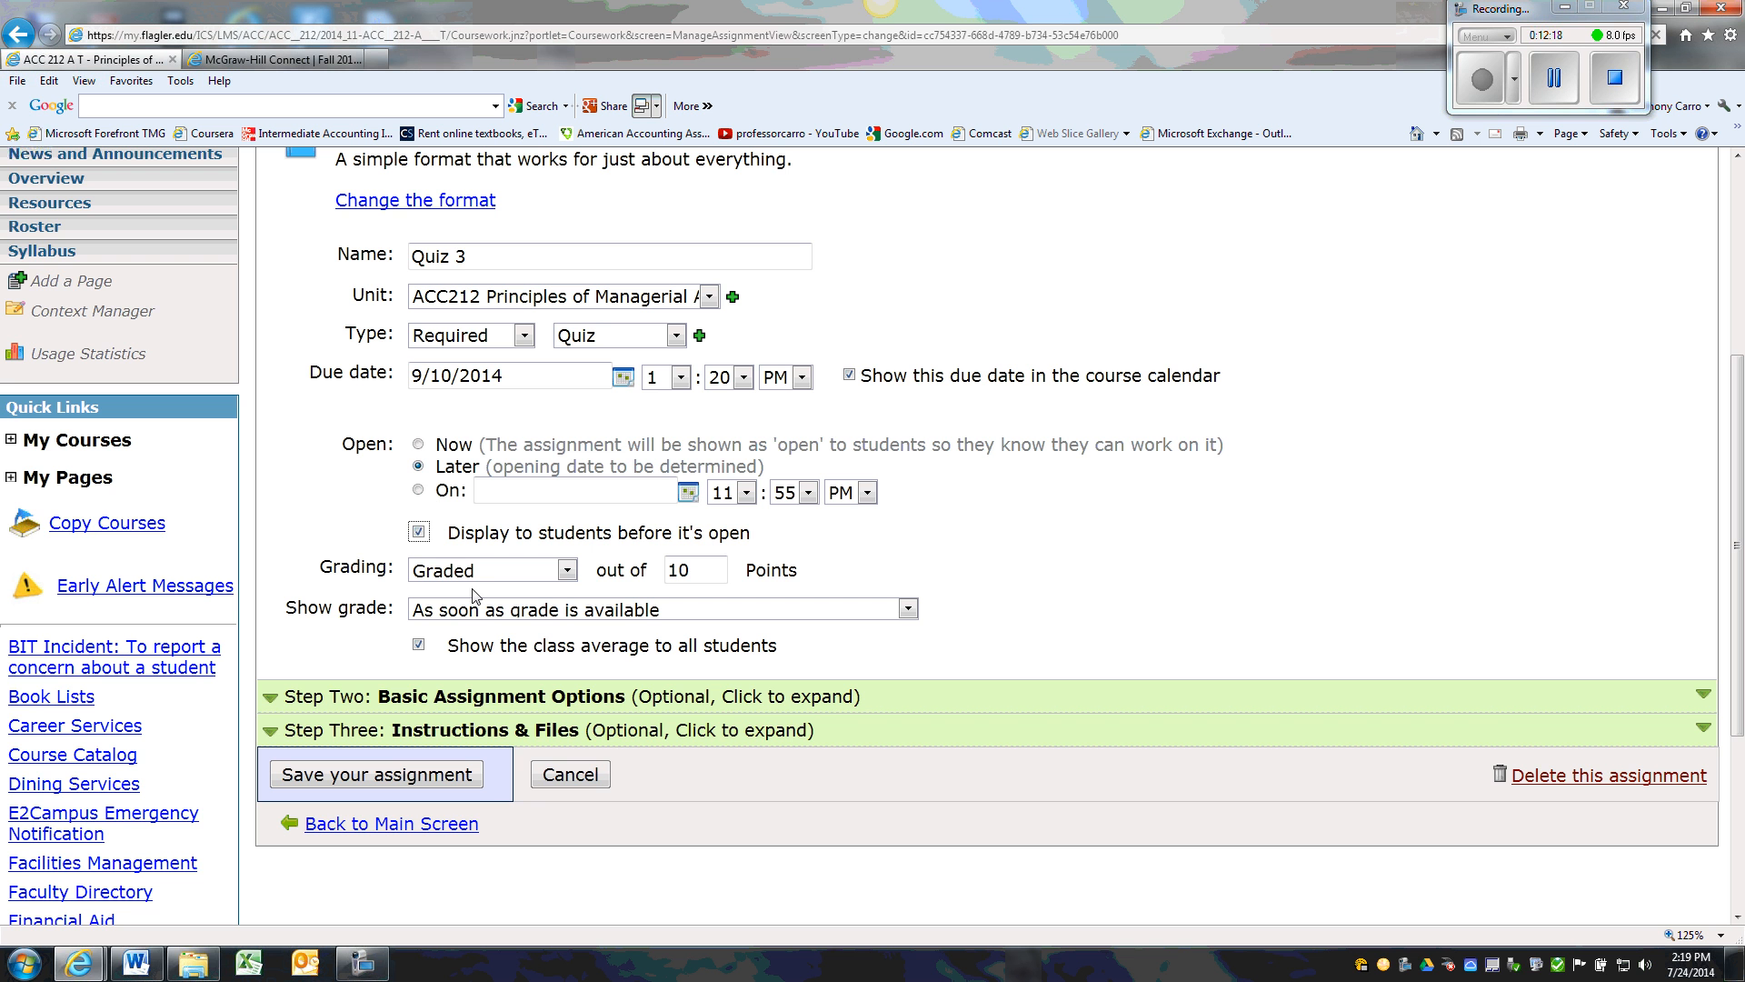
click(456, 774)
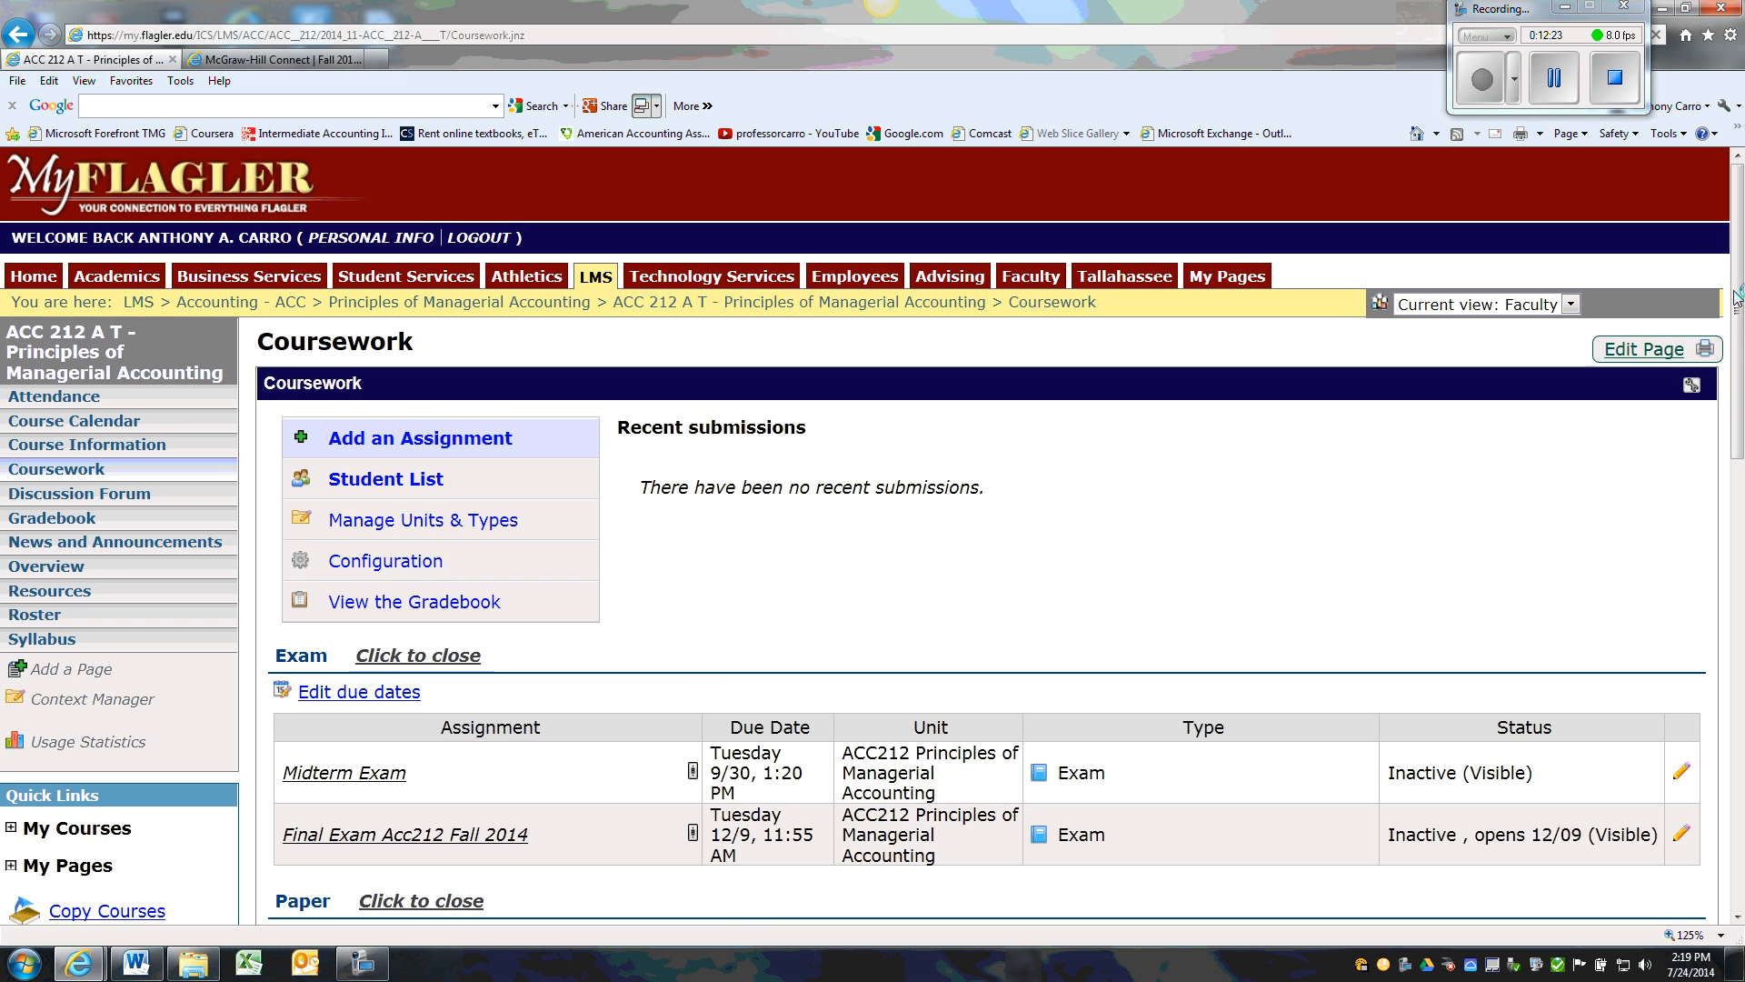
mouse_move(1738, 310)
mouse_down()
mouse_move(1718, 764)
mouse_move(1709, 291)
mouse_up()
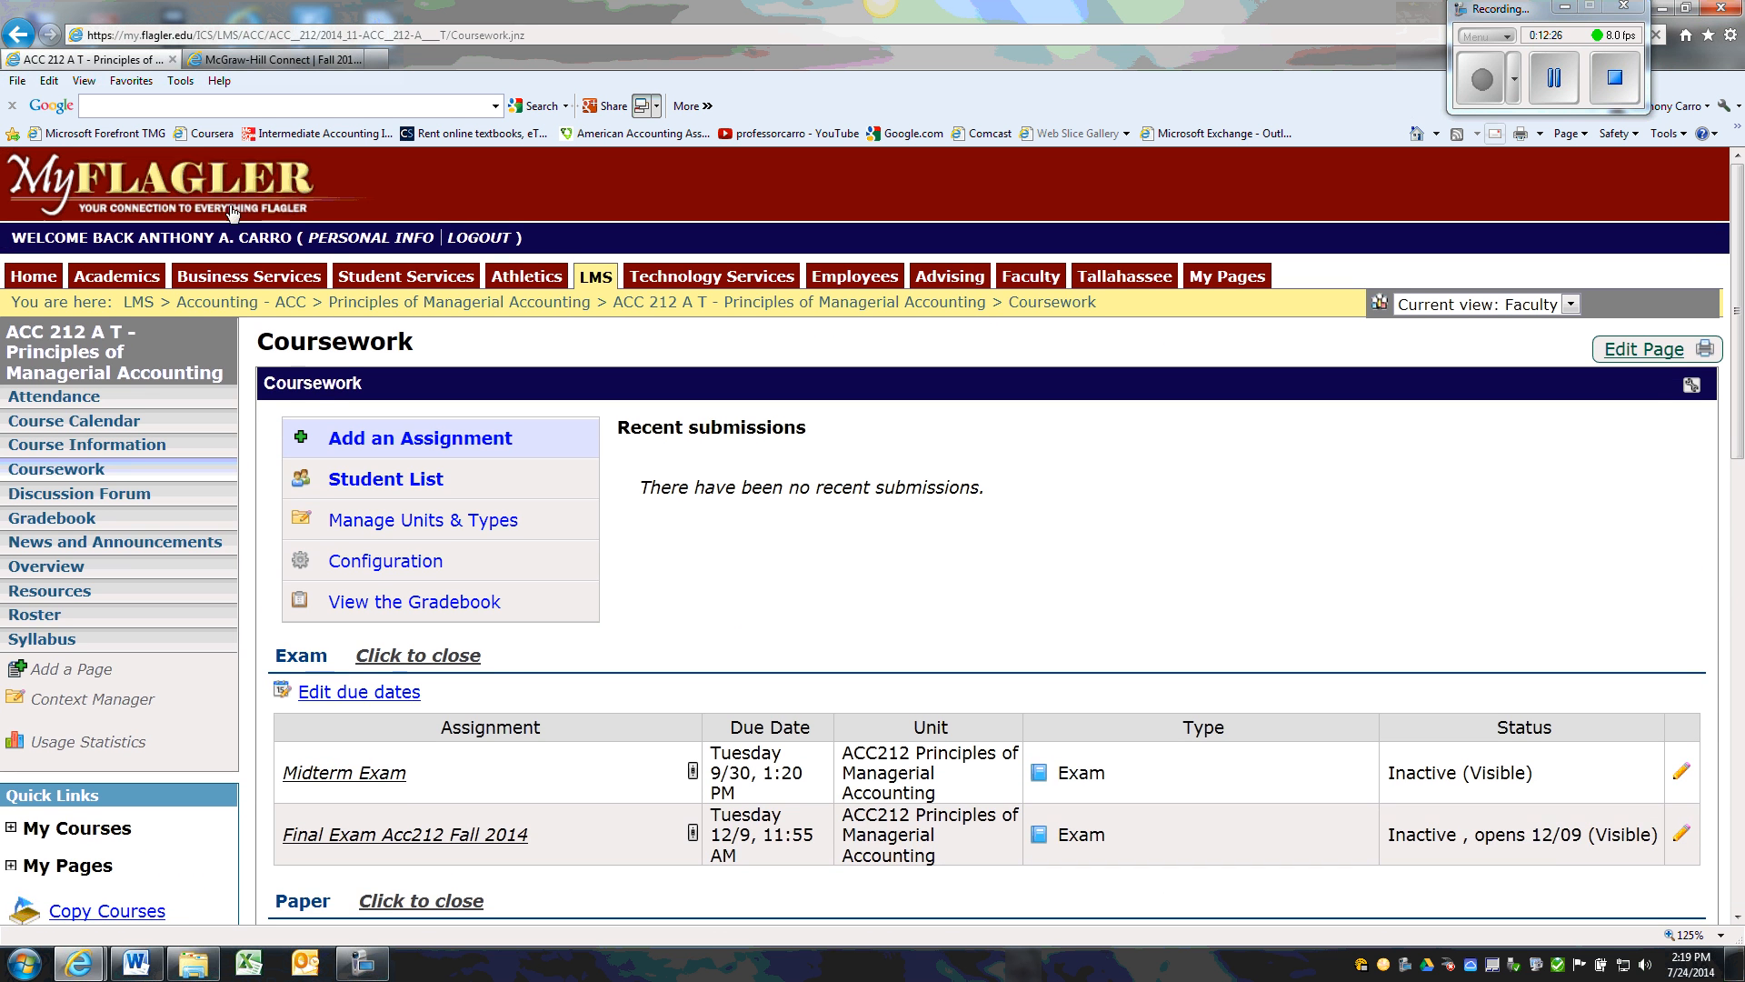
Turn off showing calendar events in the Course Organizer on the course Overview page, save the settings, and review the unit's coursework list
click(76, 374)
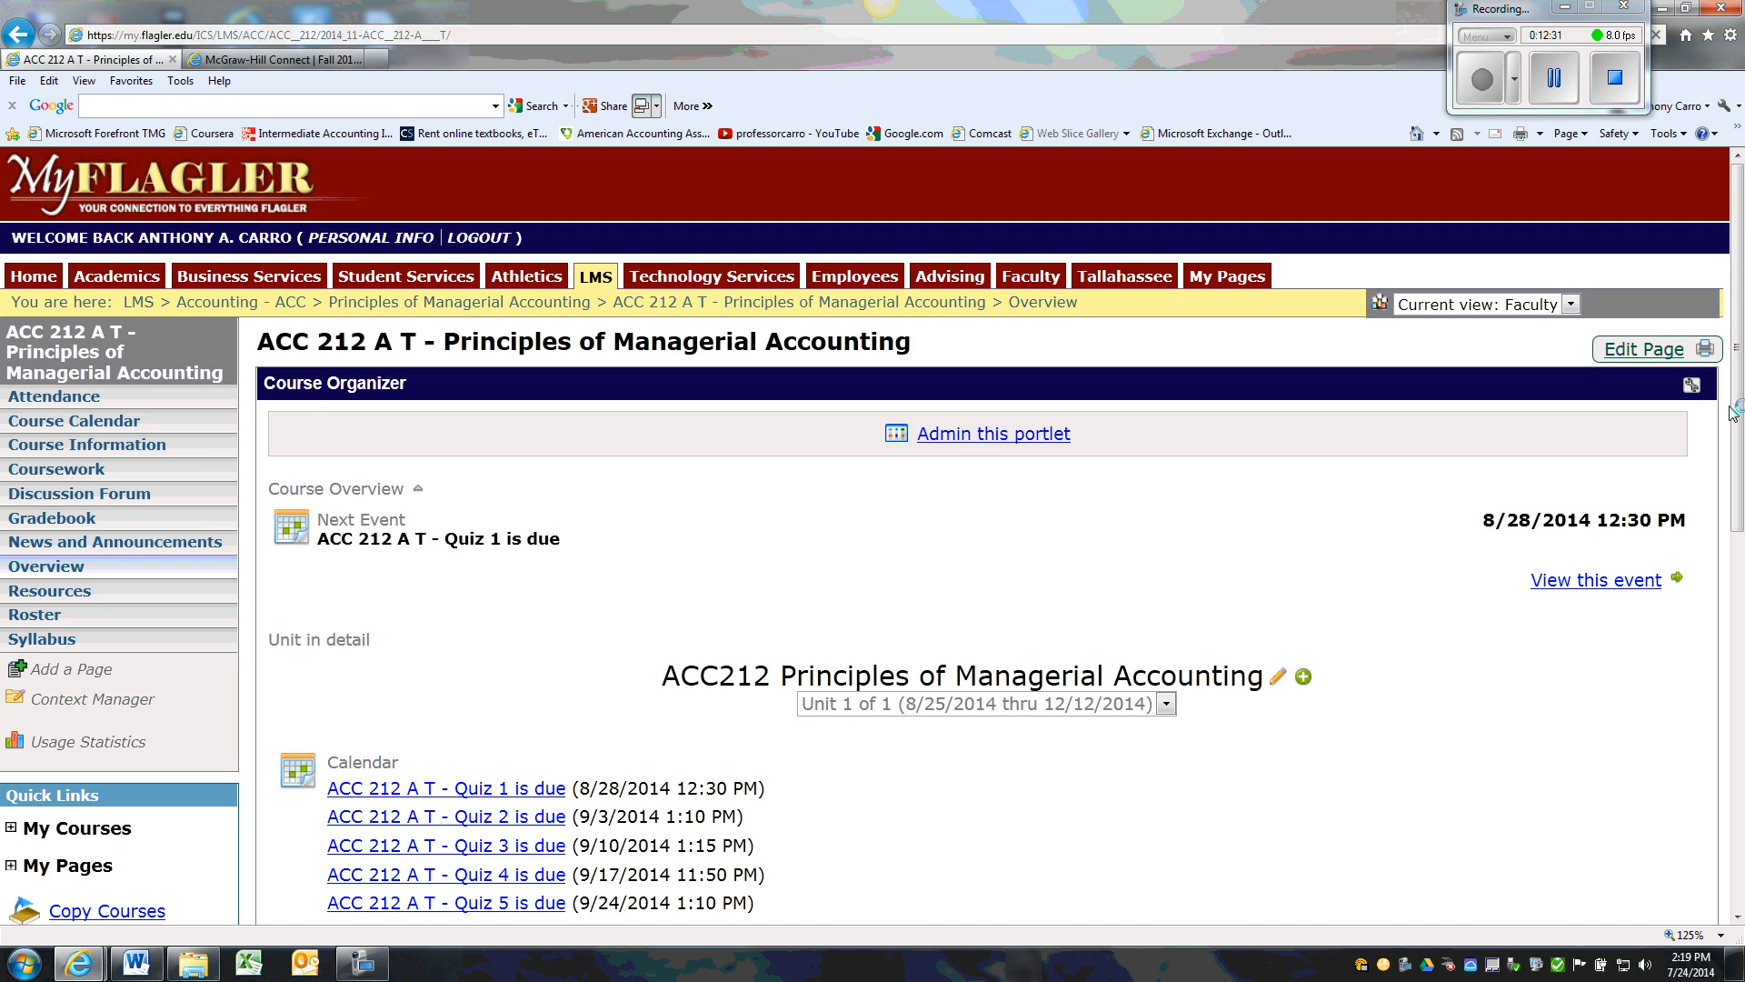
drag(1738, 365, 1713, 597)
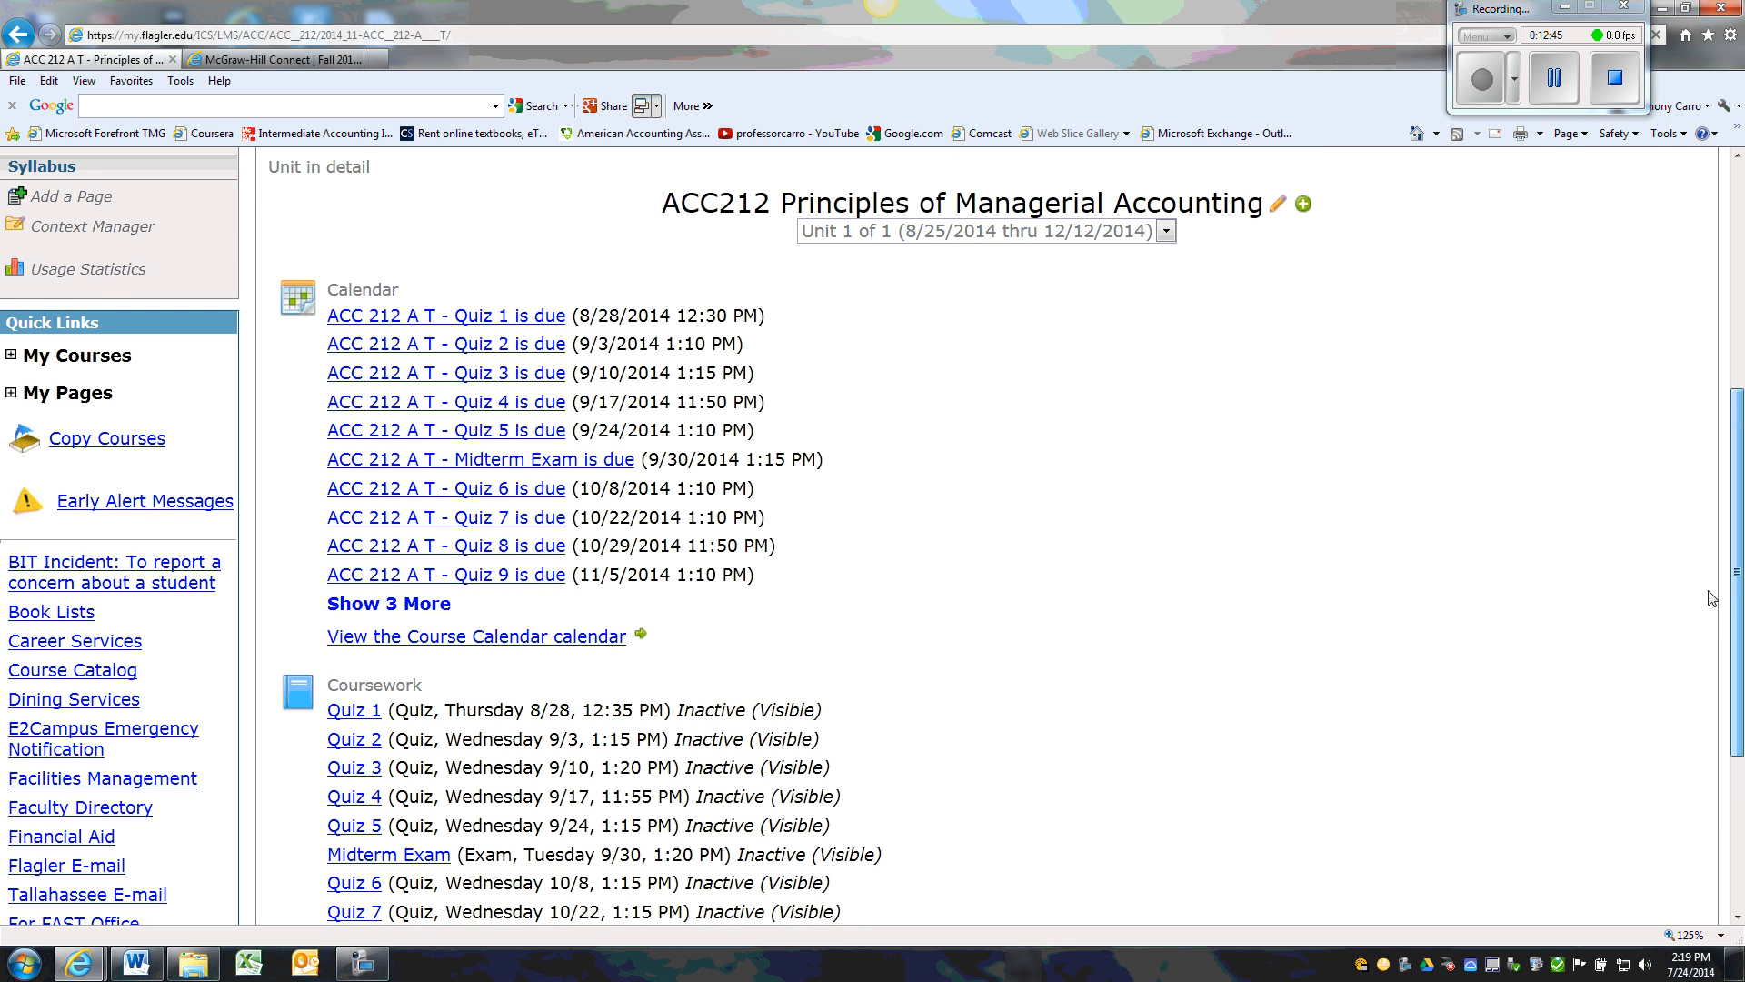
drag(1713, 598, 1713, 389)
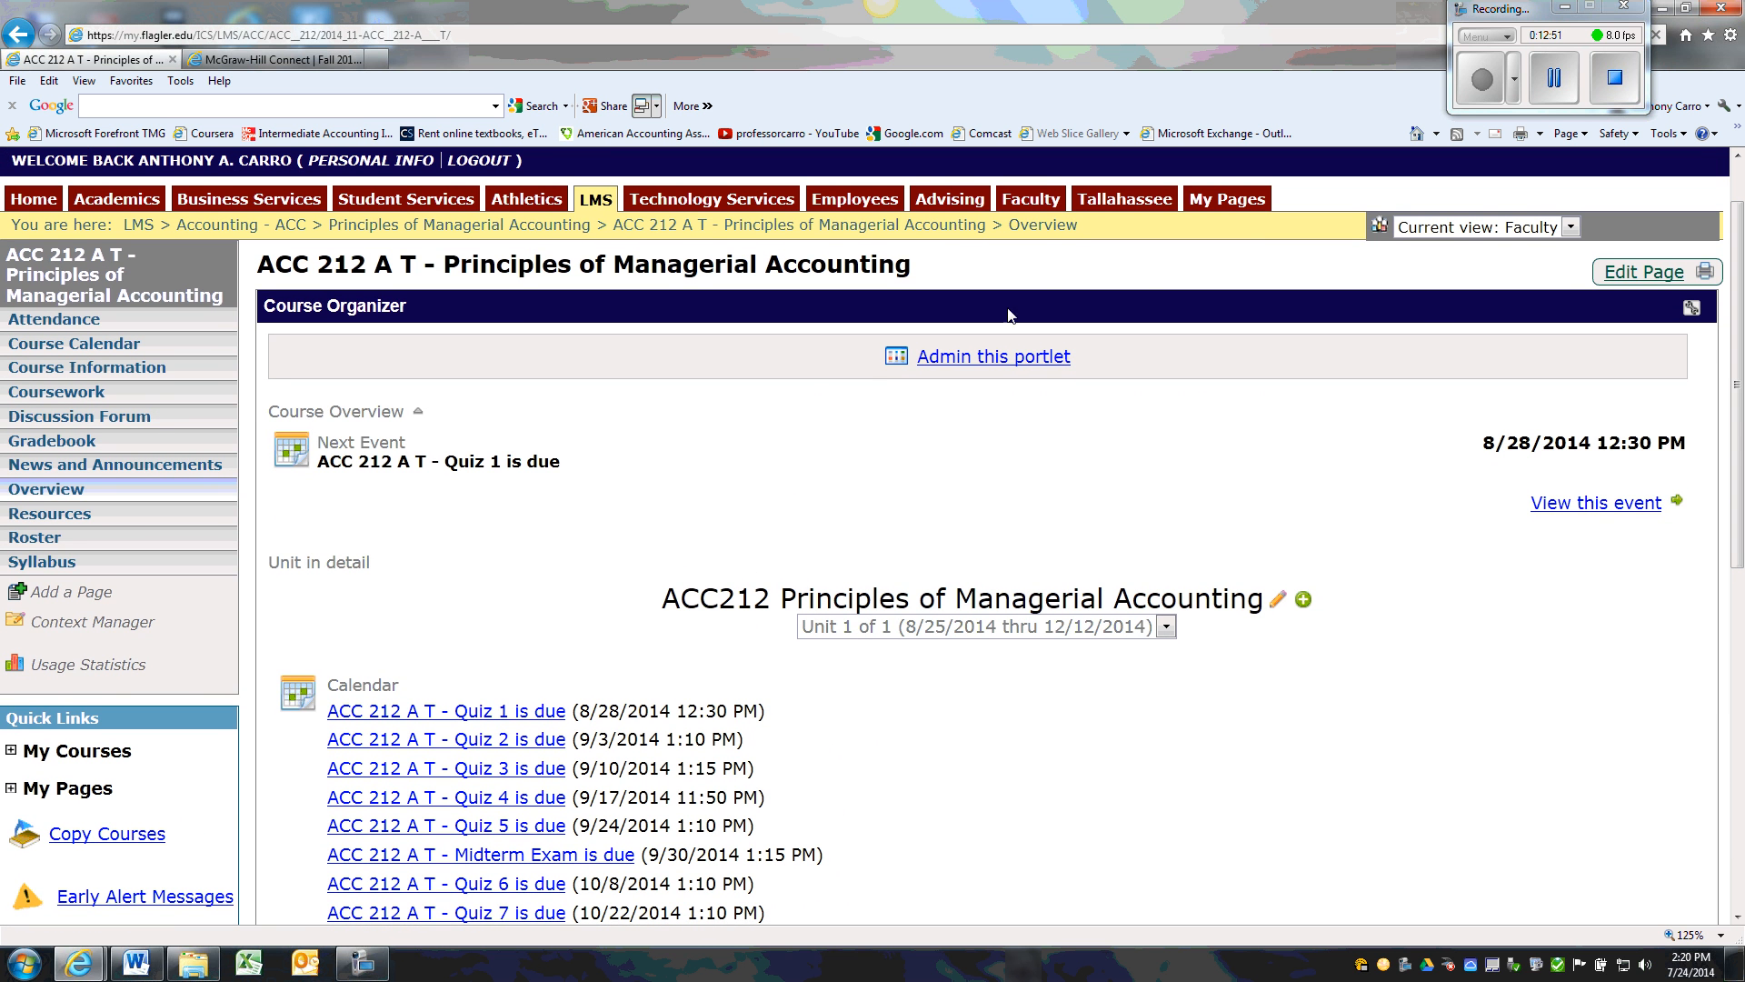
click(979, 362)
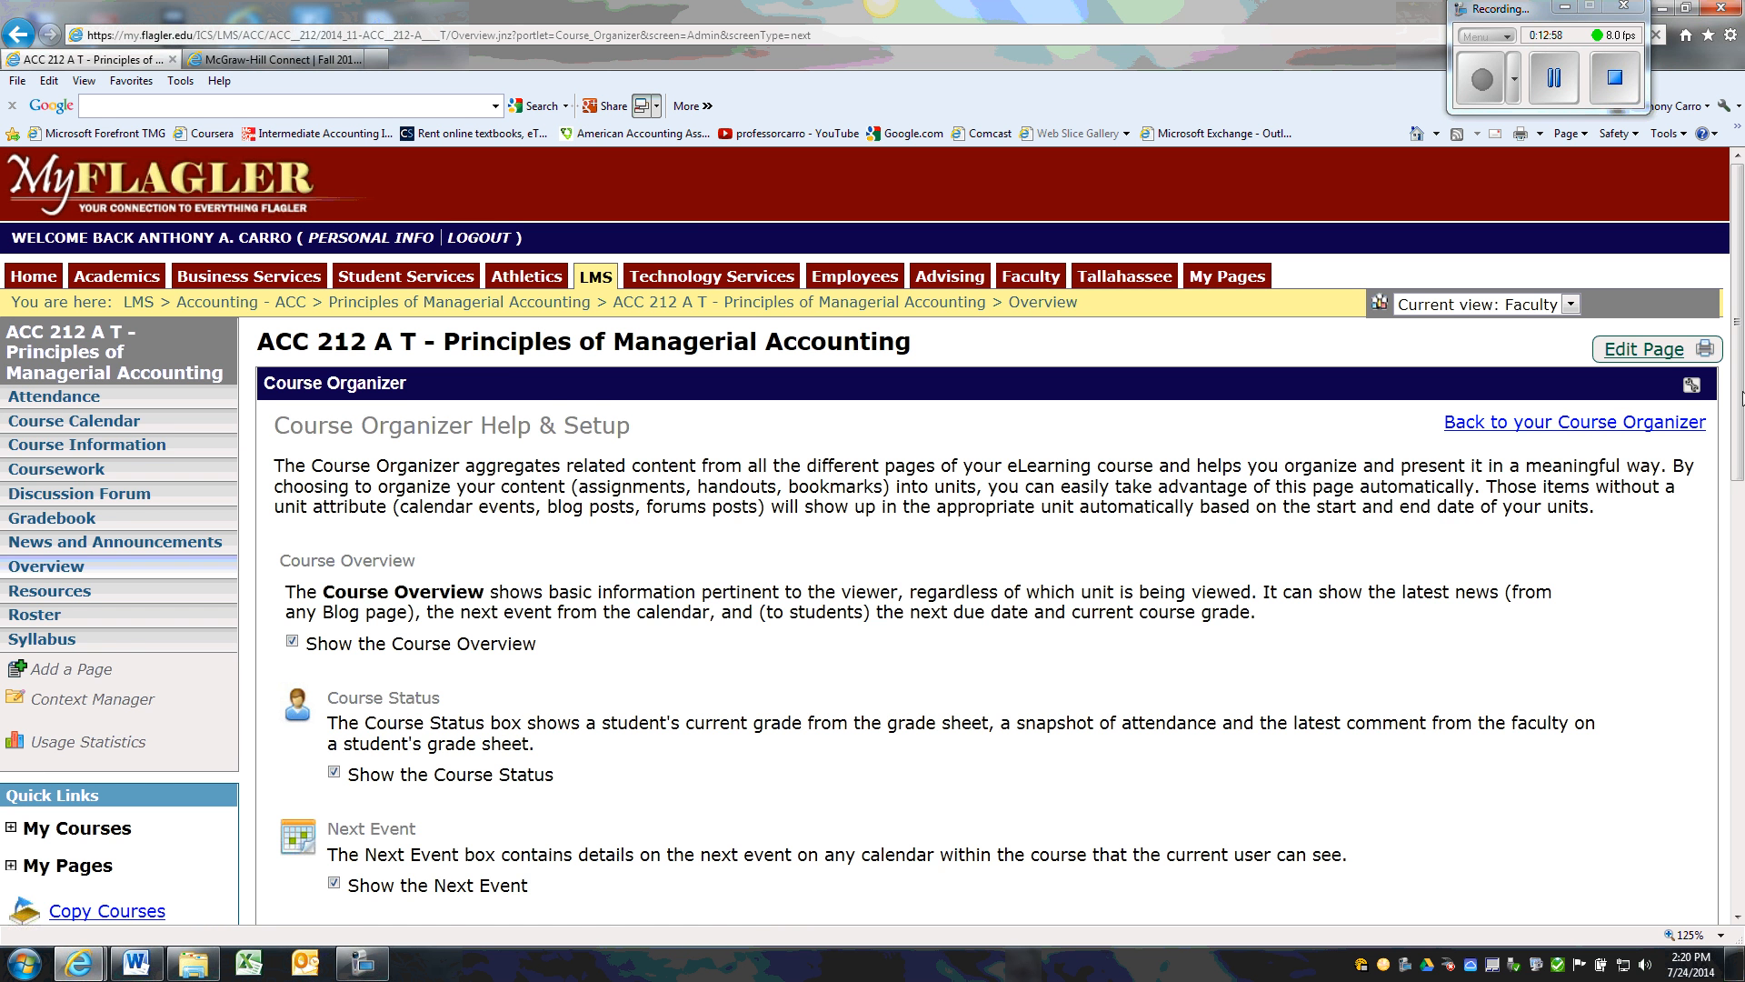
drag(1740, 397, 1732, 629)
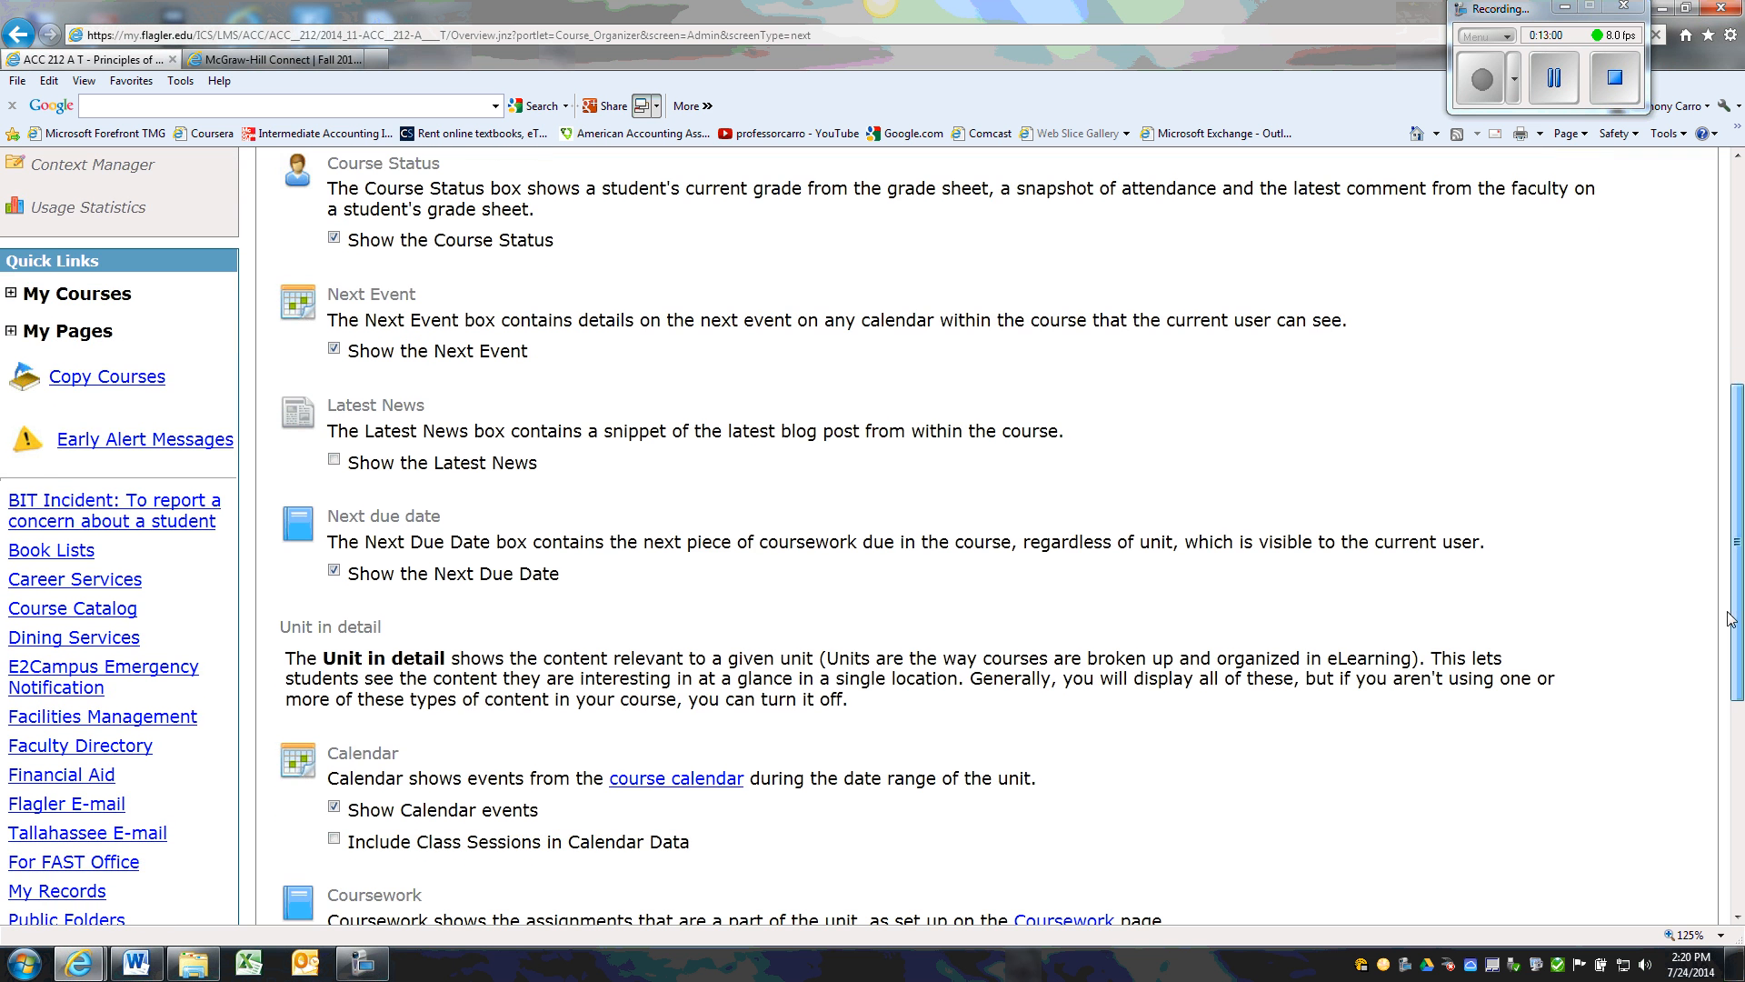
click(333, 807)
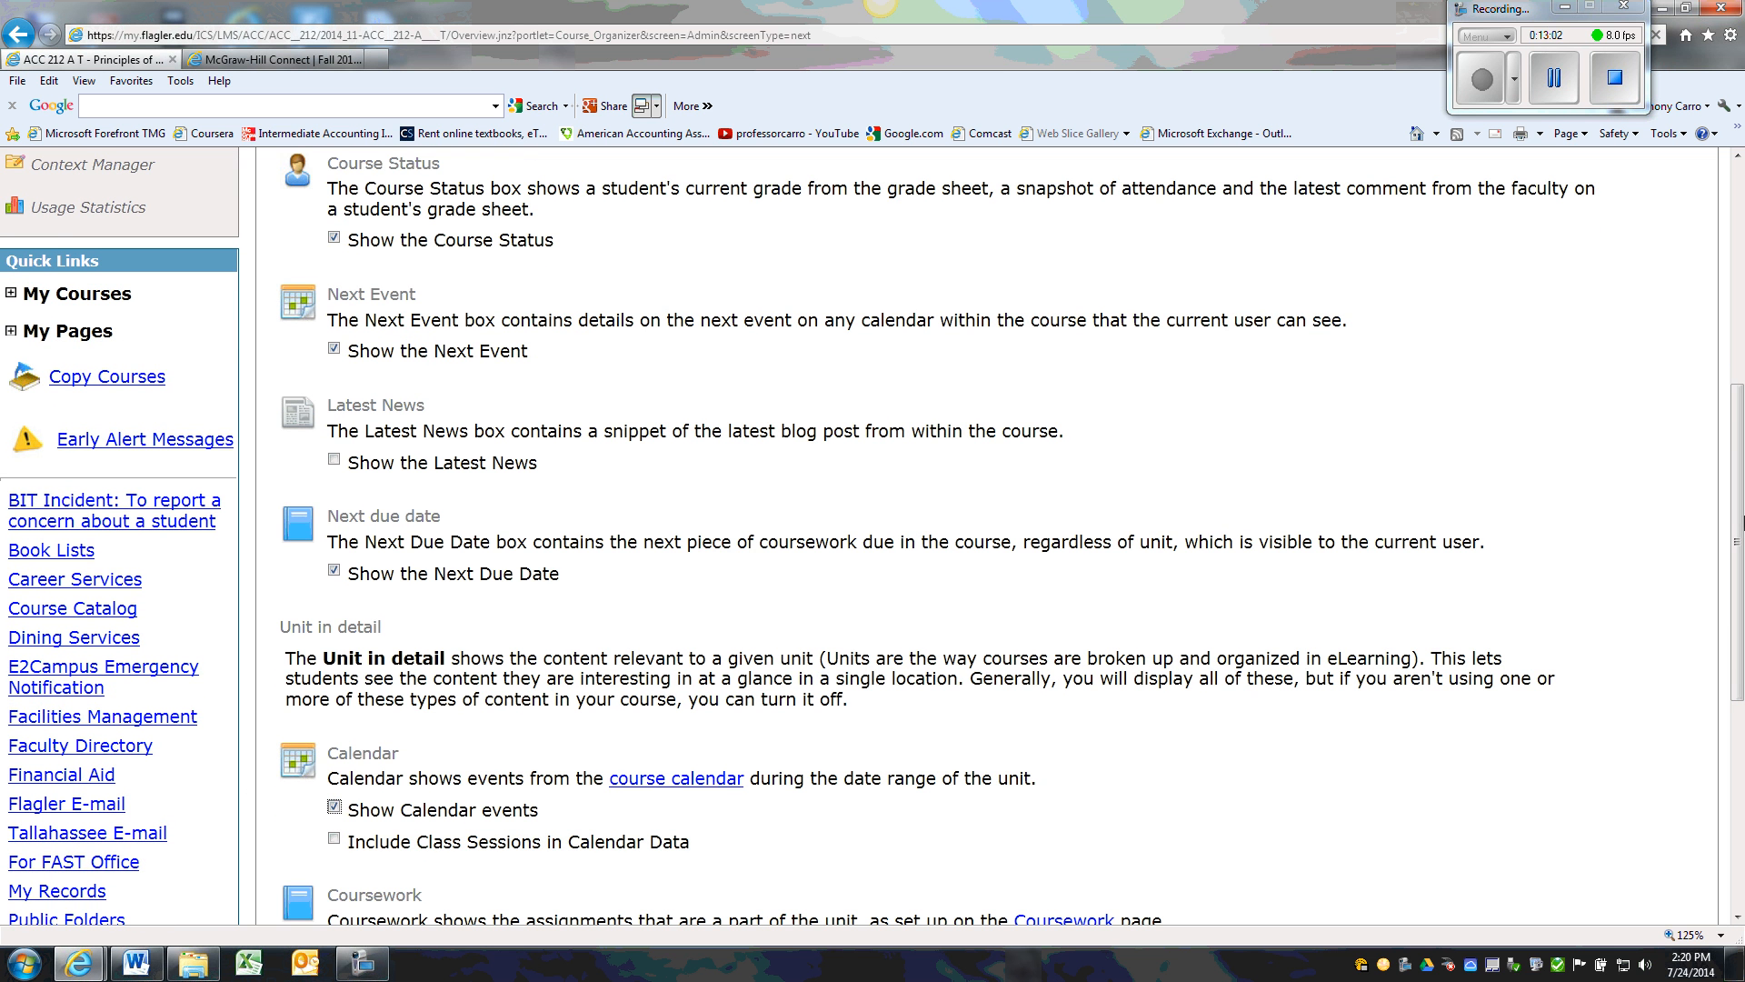
click(334, 806)
drag(1738, 533, 1380, 679)
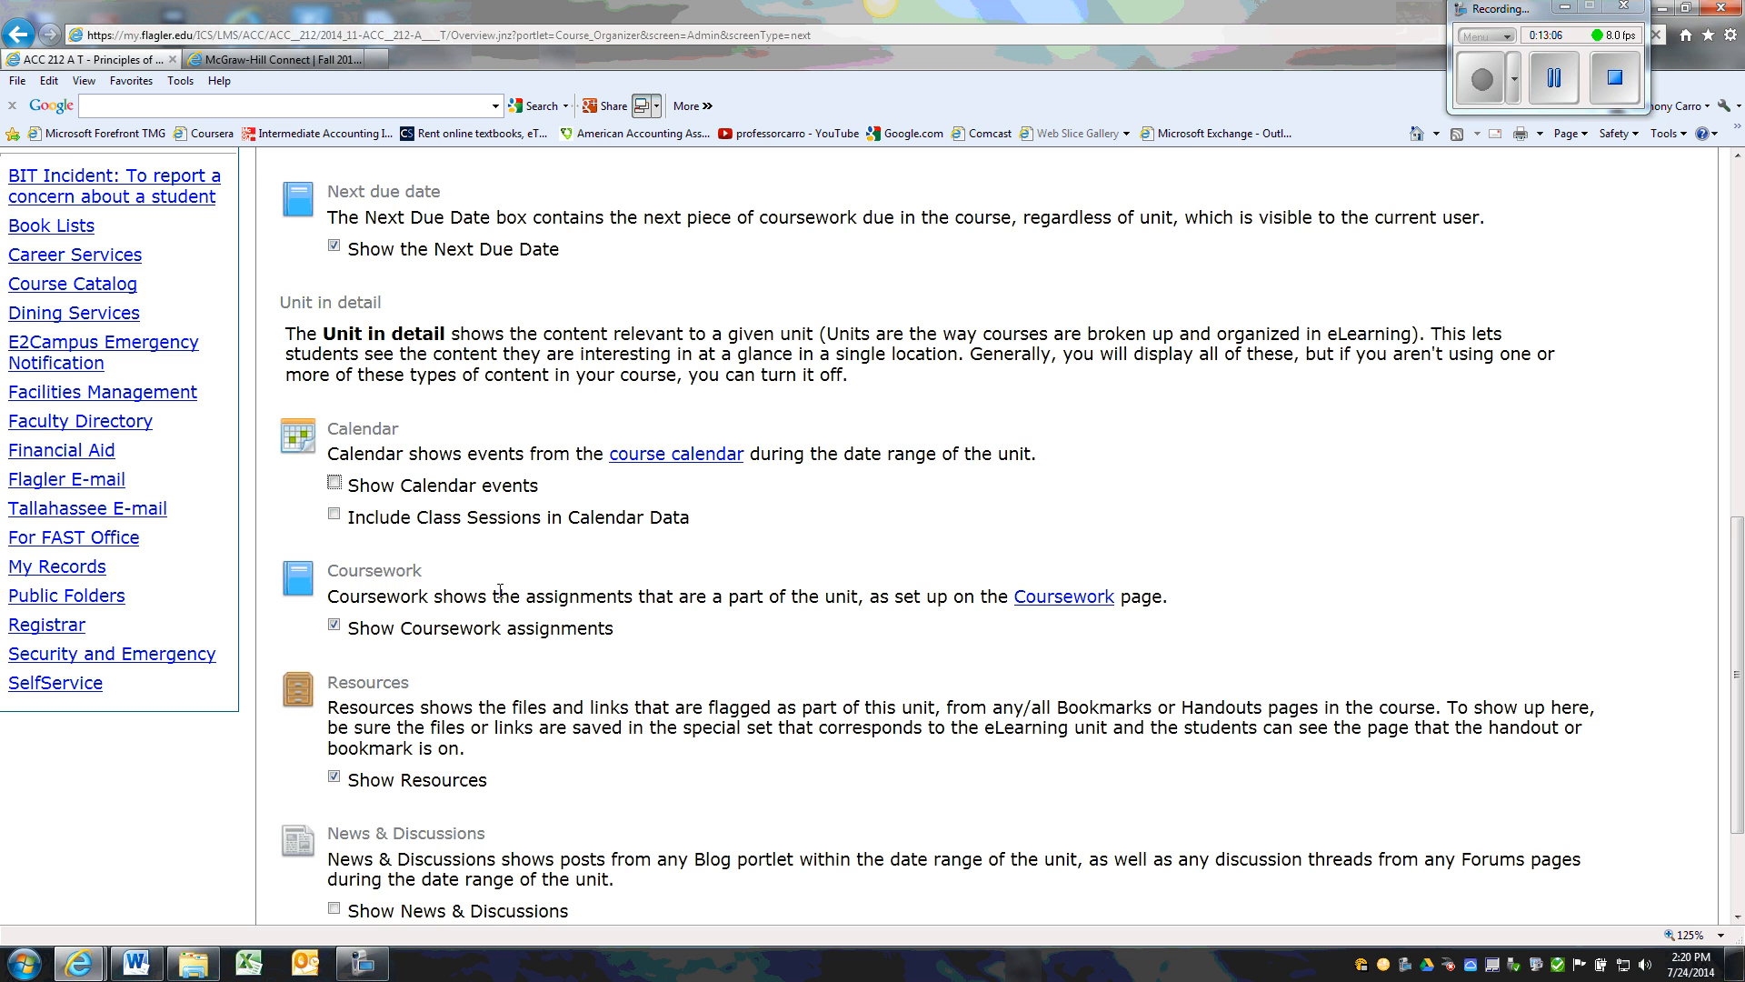
drag(1739, 526, 1737, 604)
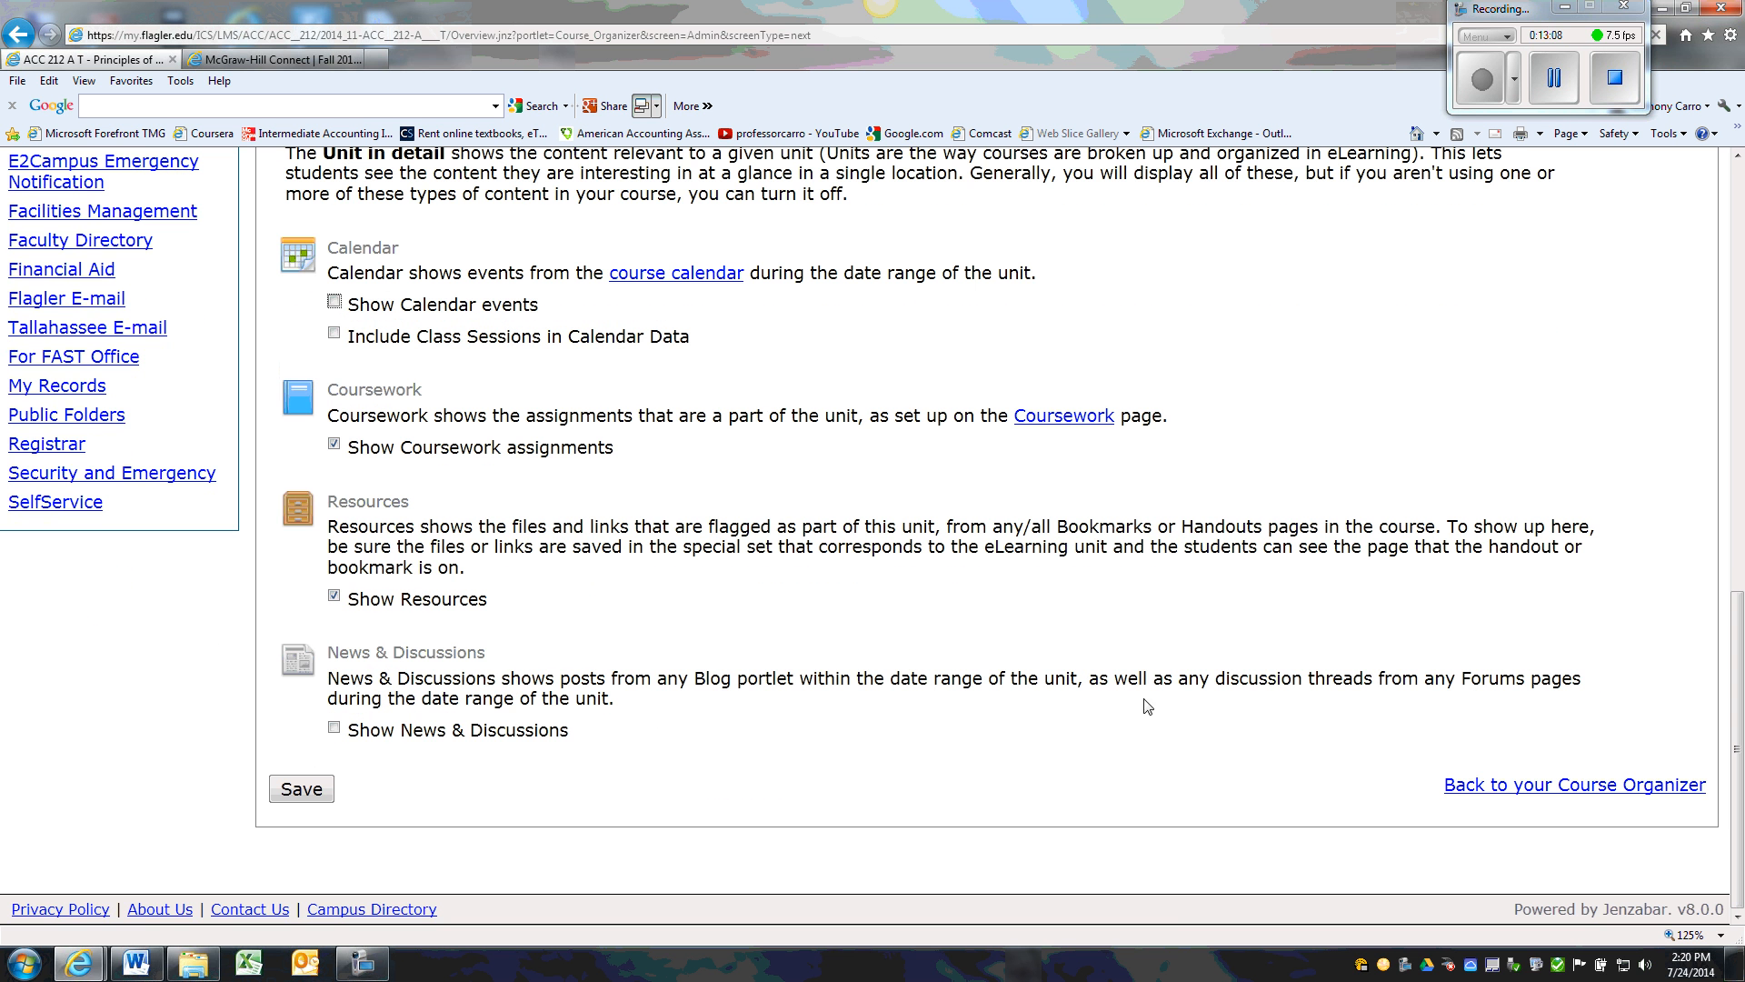
click(283, 790)
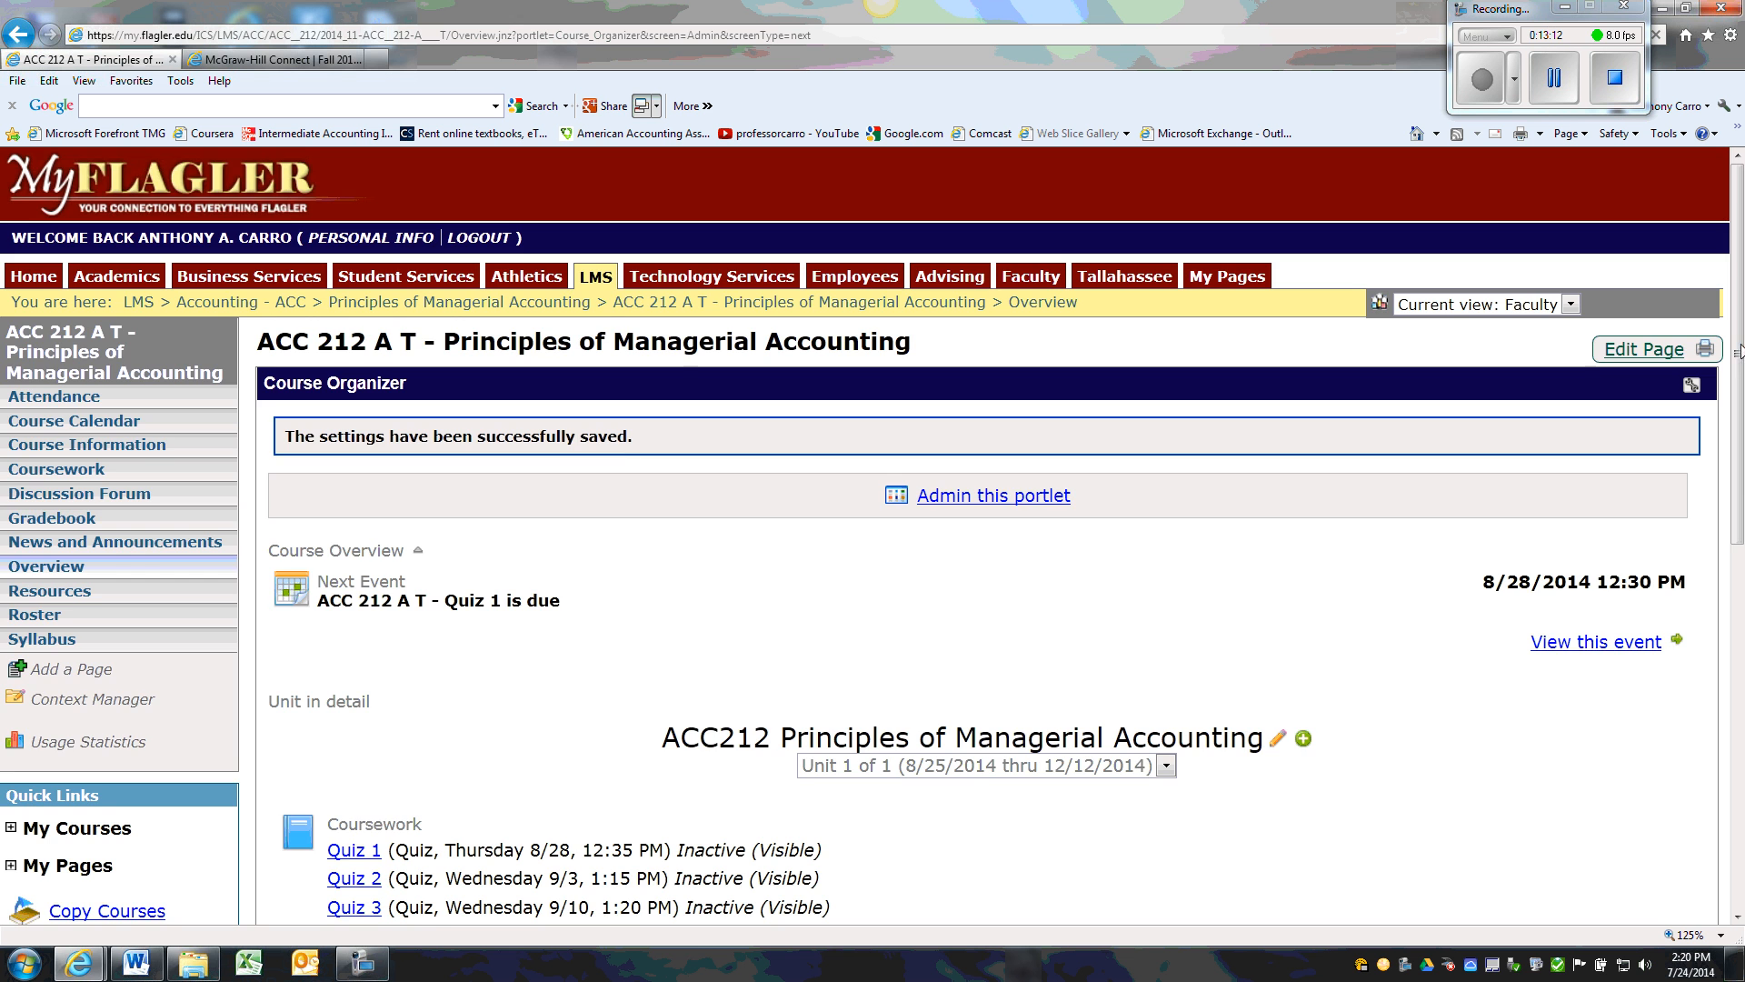
drag(1738, 364, 1735, 488)
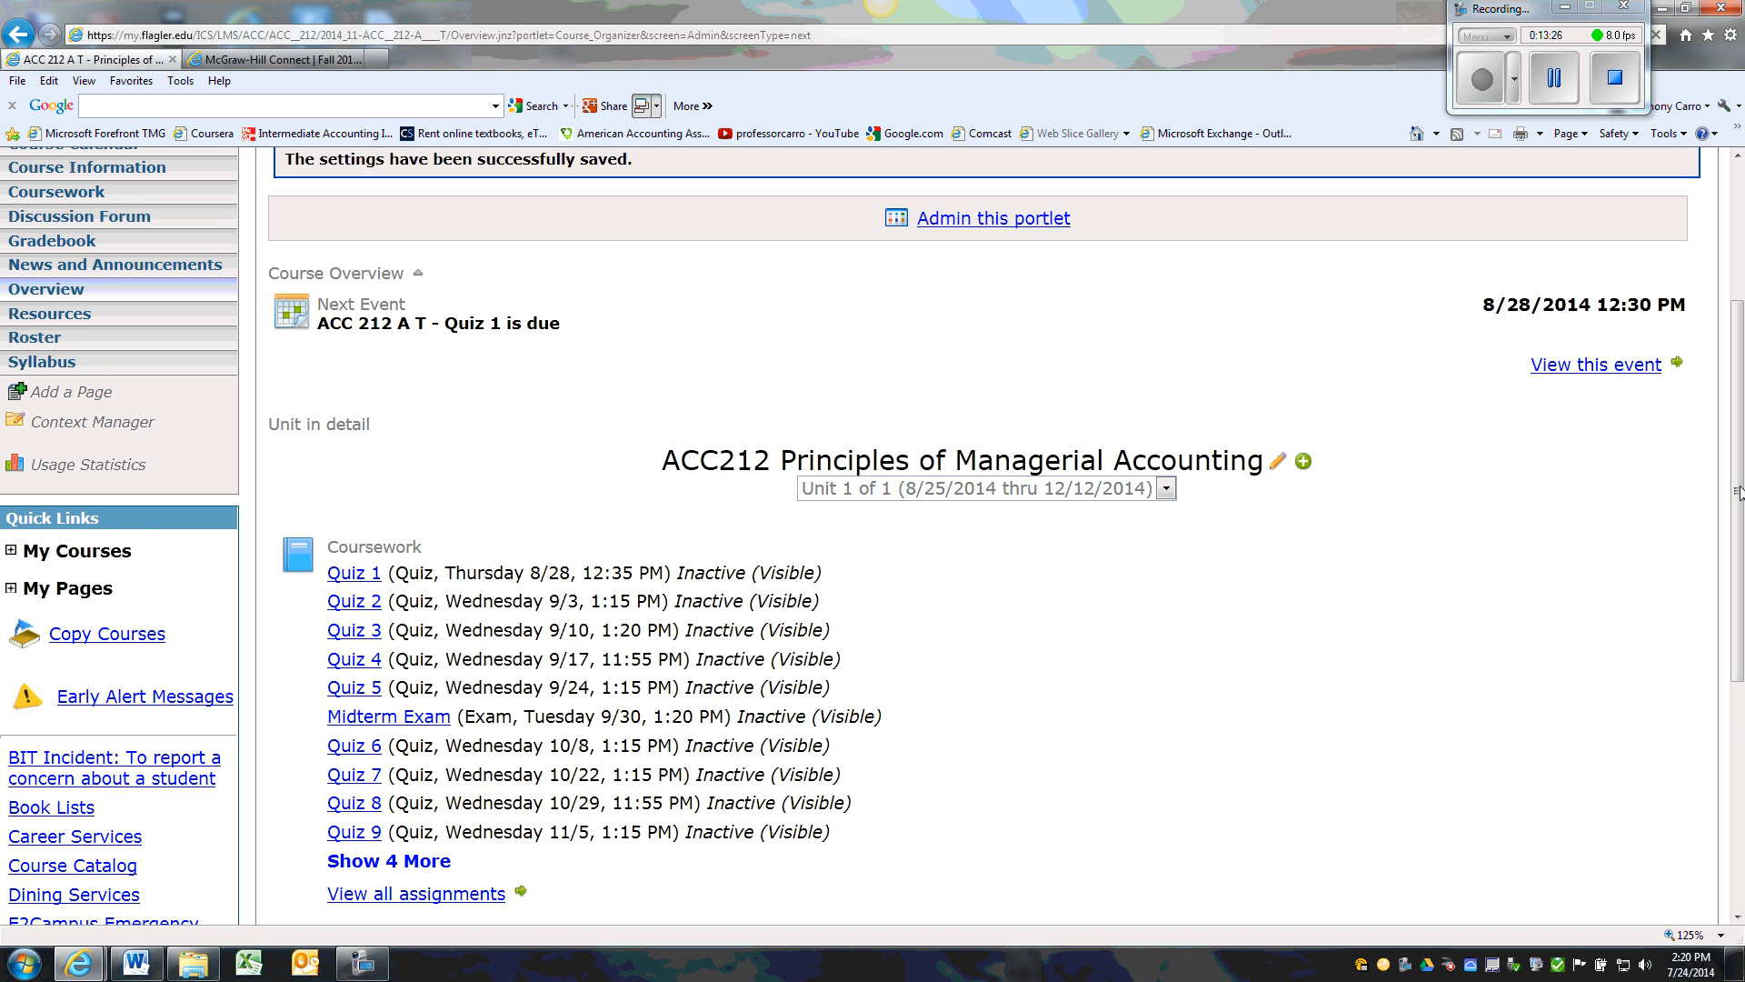
drag(1738, 493, 1738, 353)
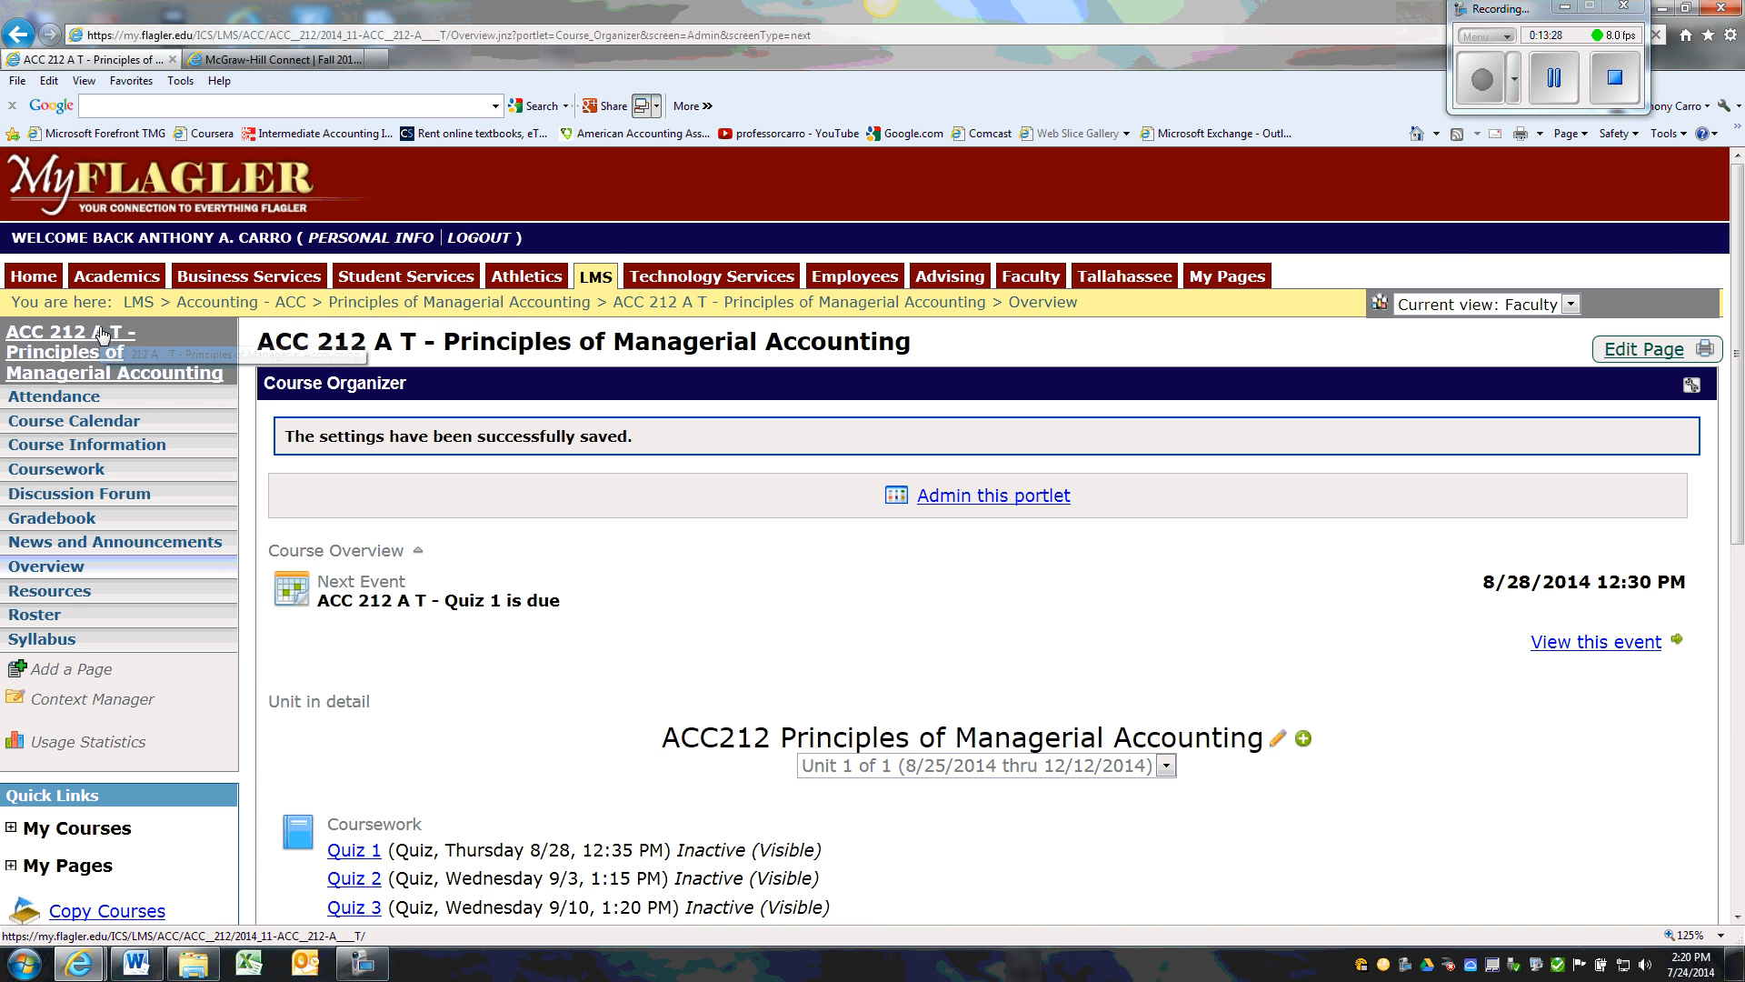
Choose not to include an attendance grade in the final grade in the course Gradebook
click(28, 530)
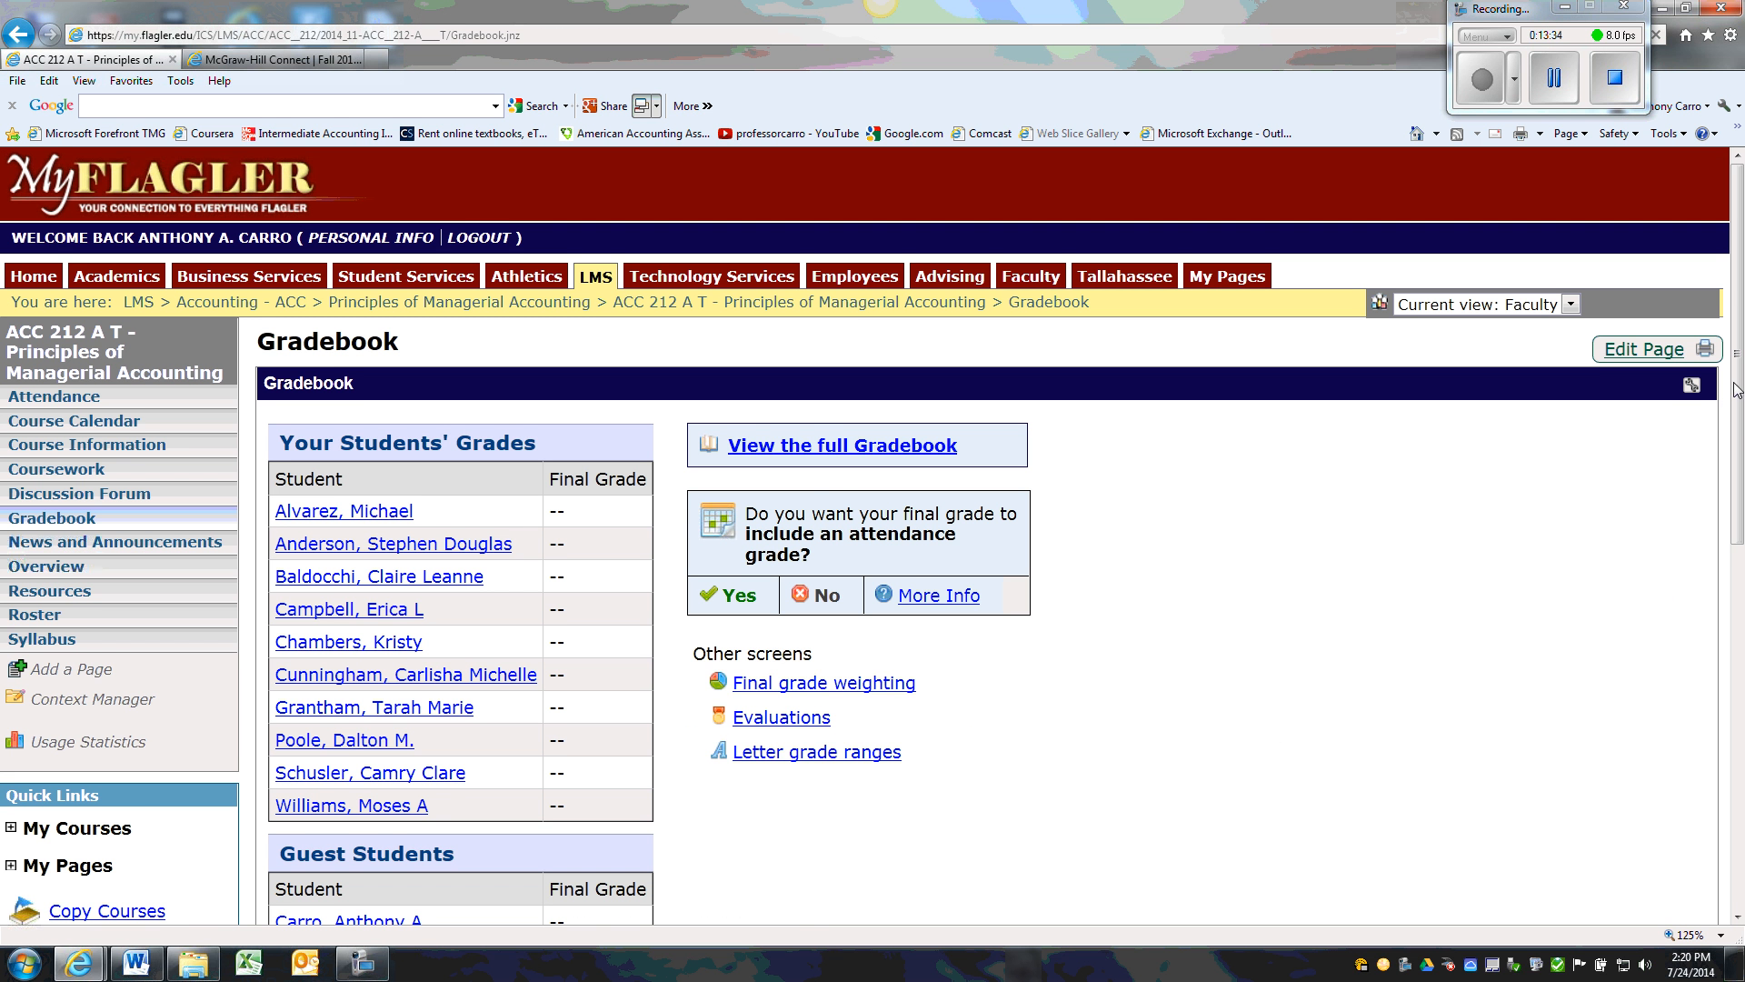
scroll(1738, 418, down, 2)
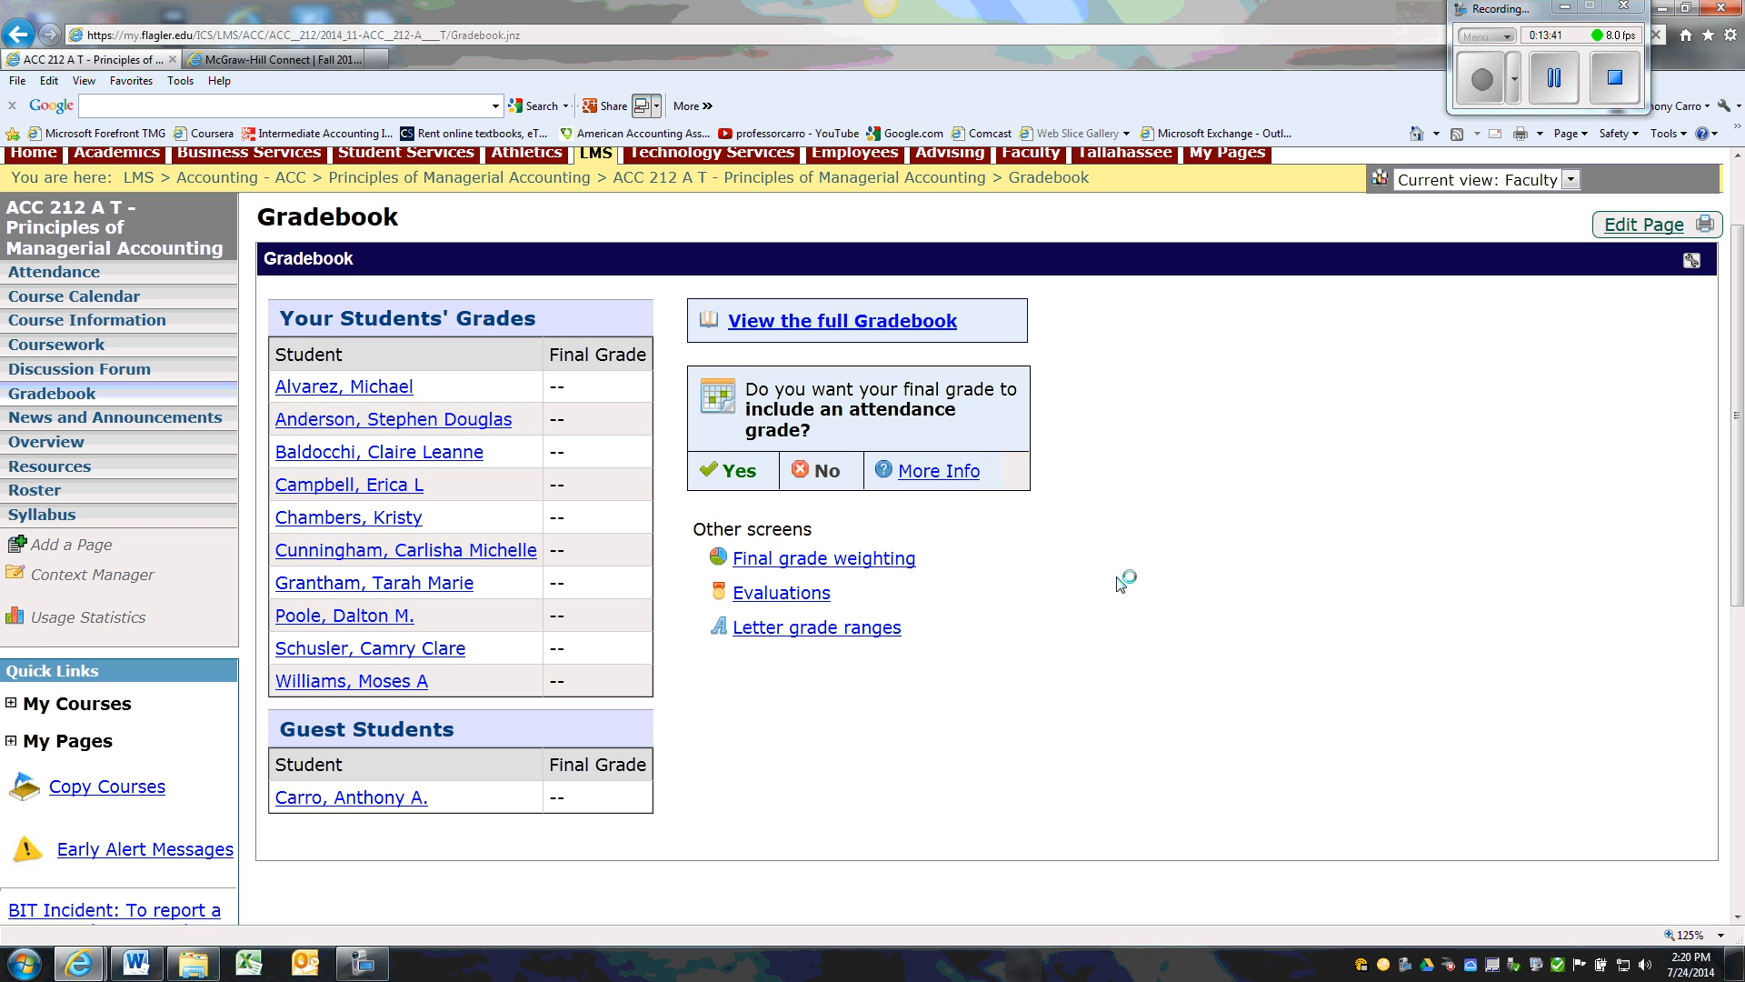
click(816, 475)
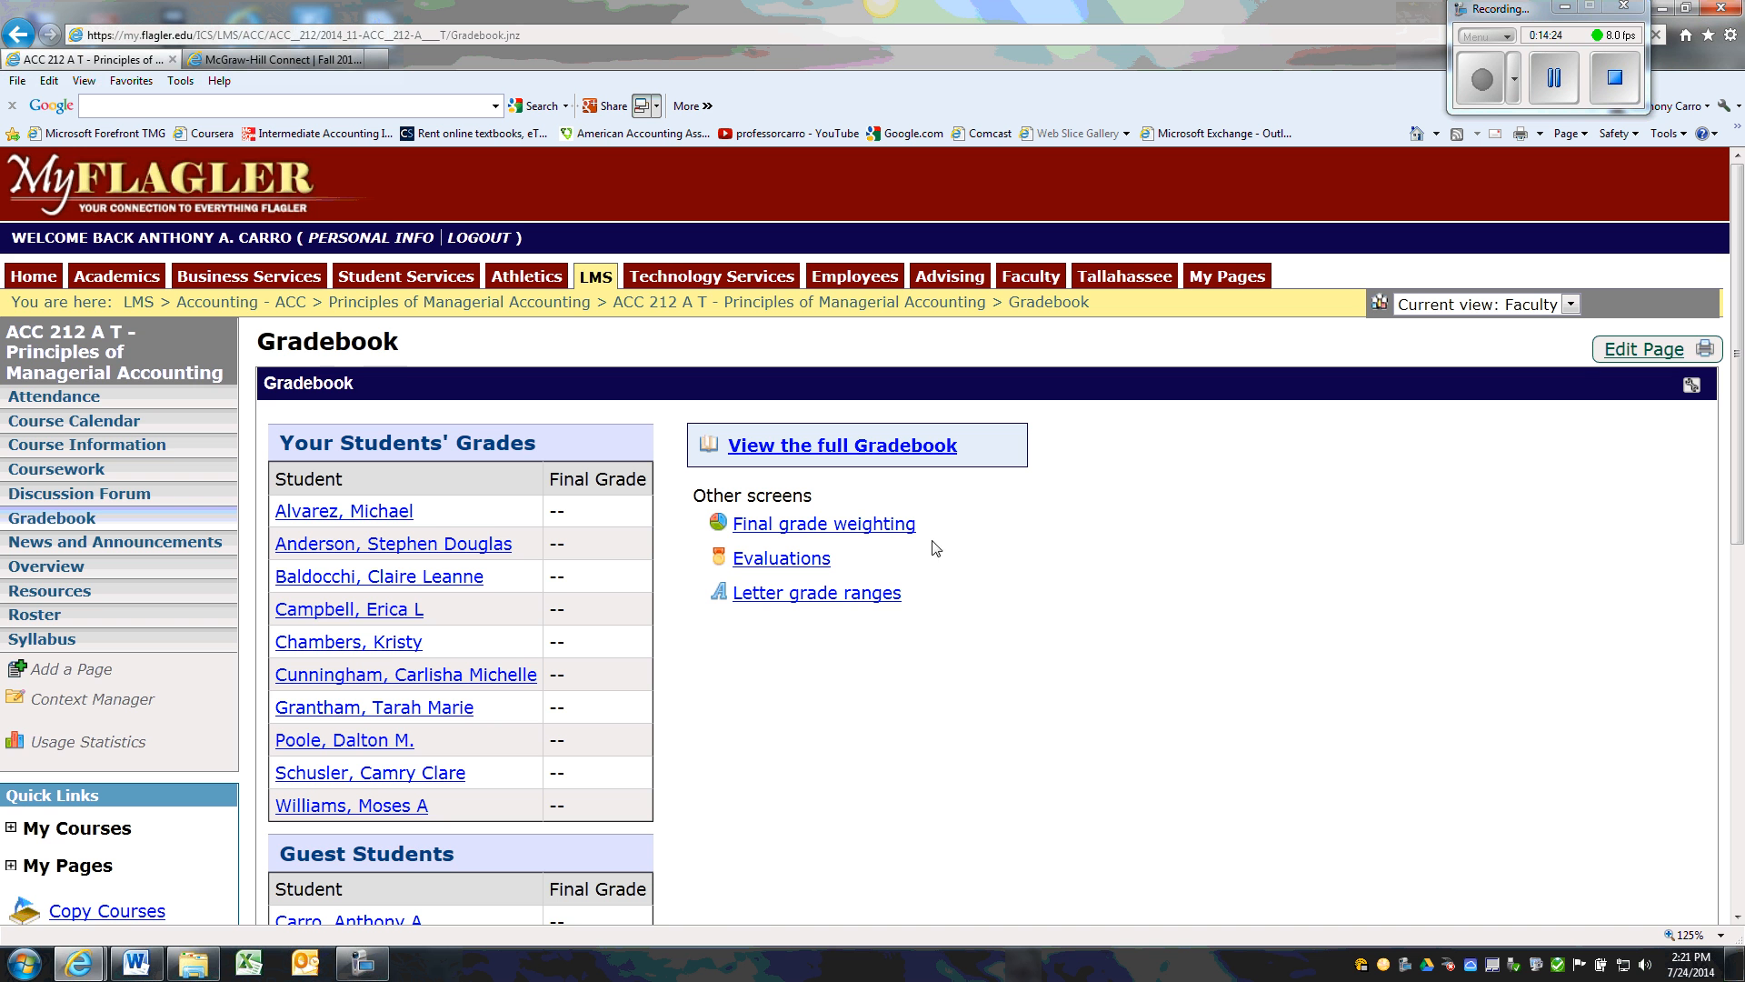
Review the points and weight of every assignment on the Gradebook's final grade weighting screen
click(897, 537)
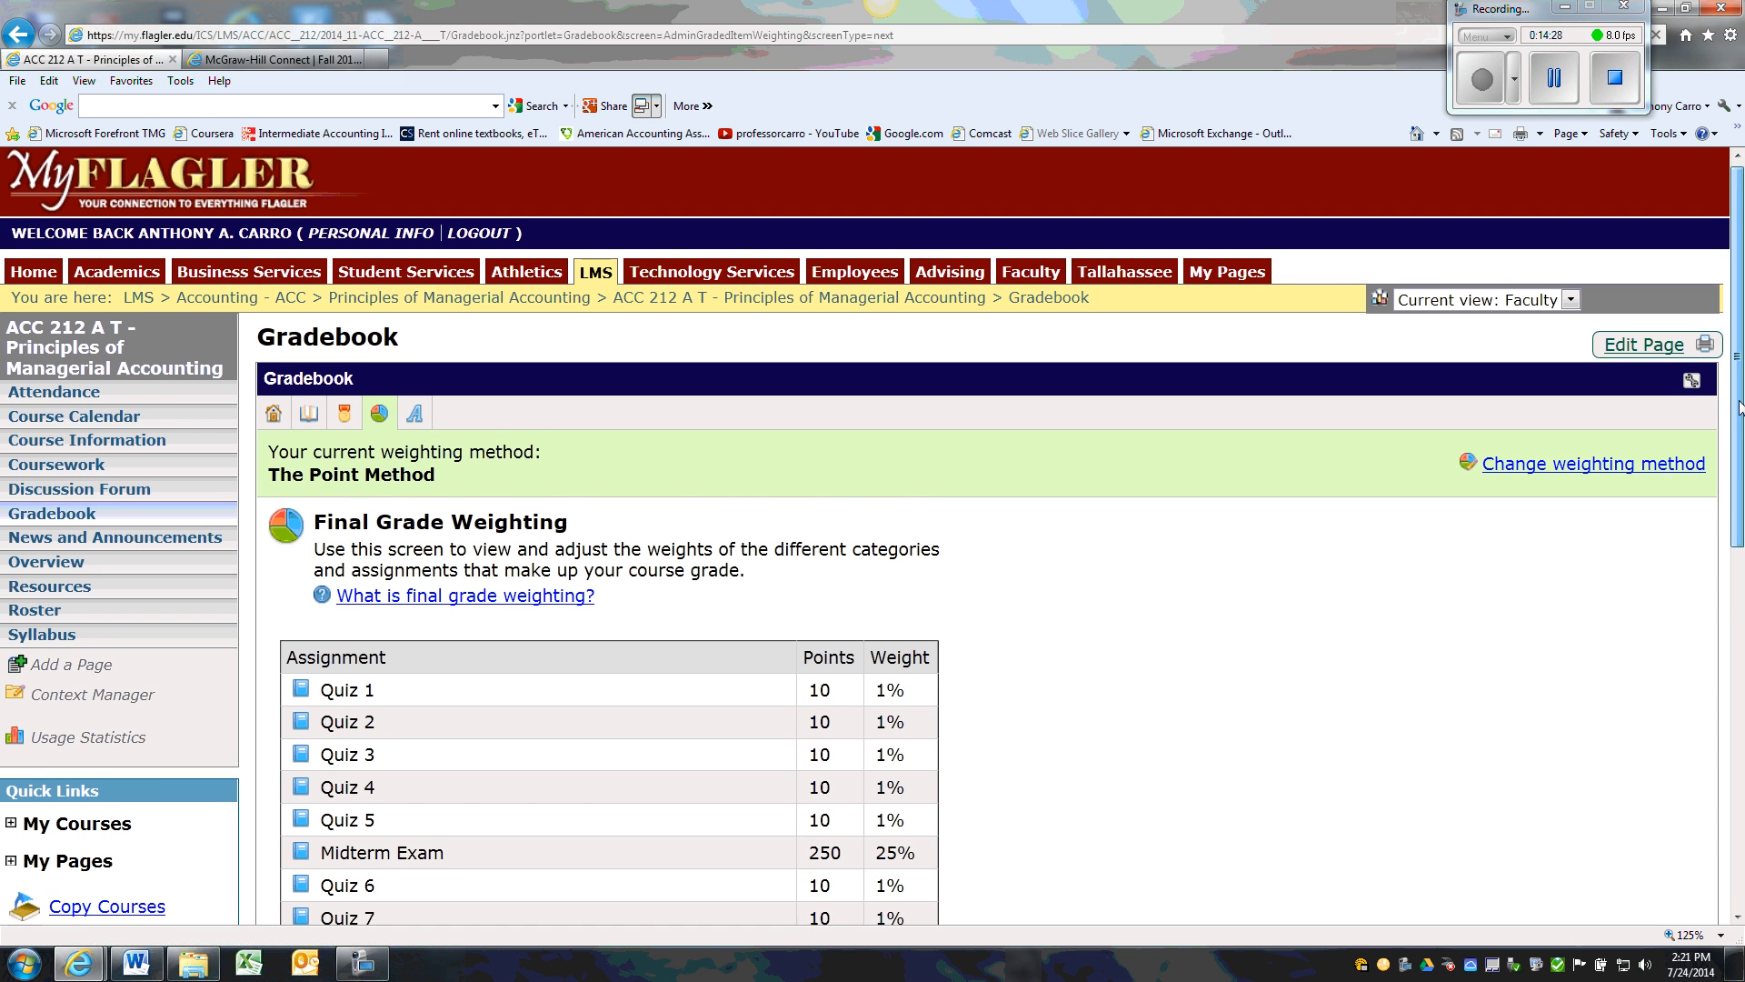
drag(1738, 407, 1720, 606)
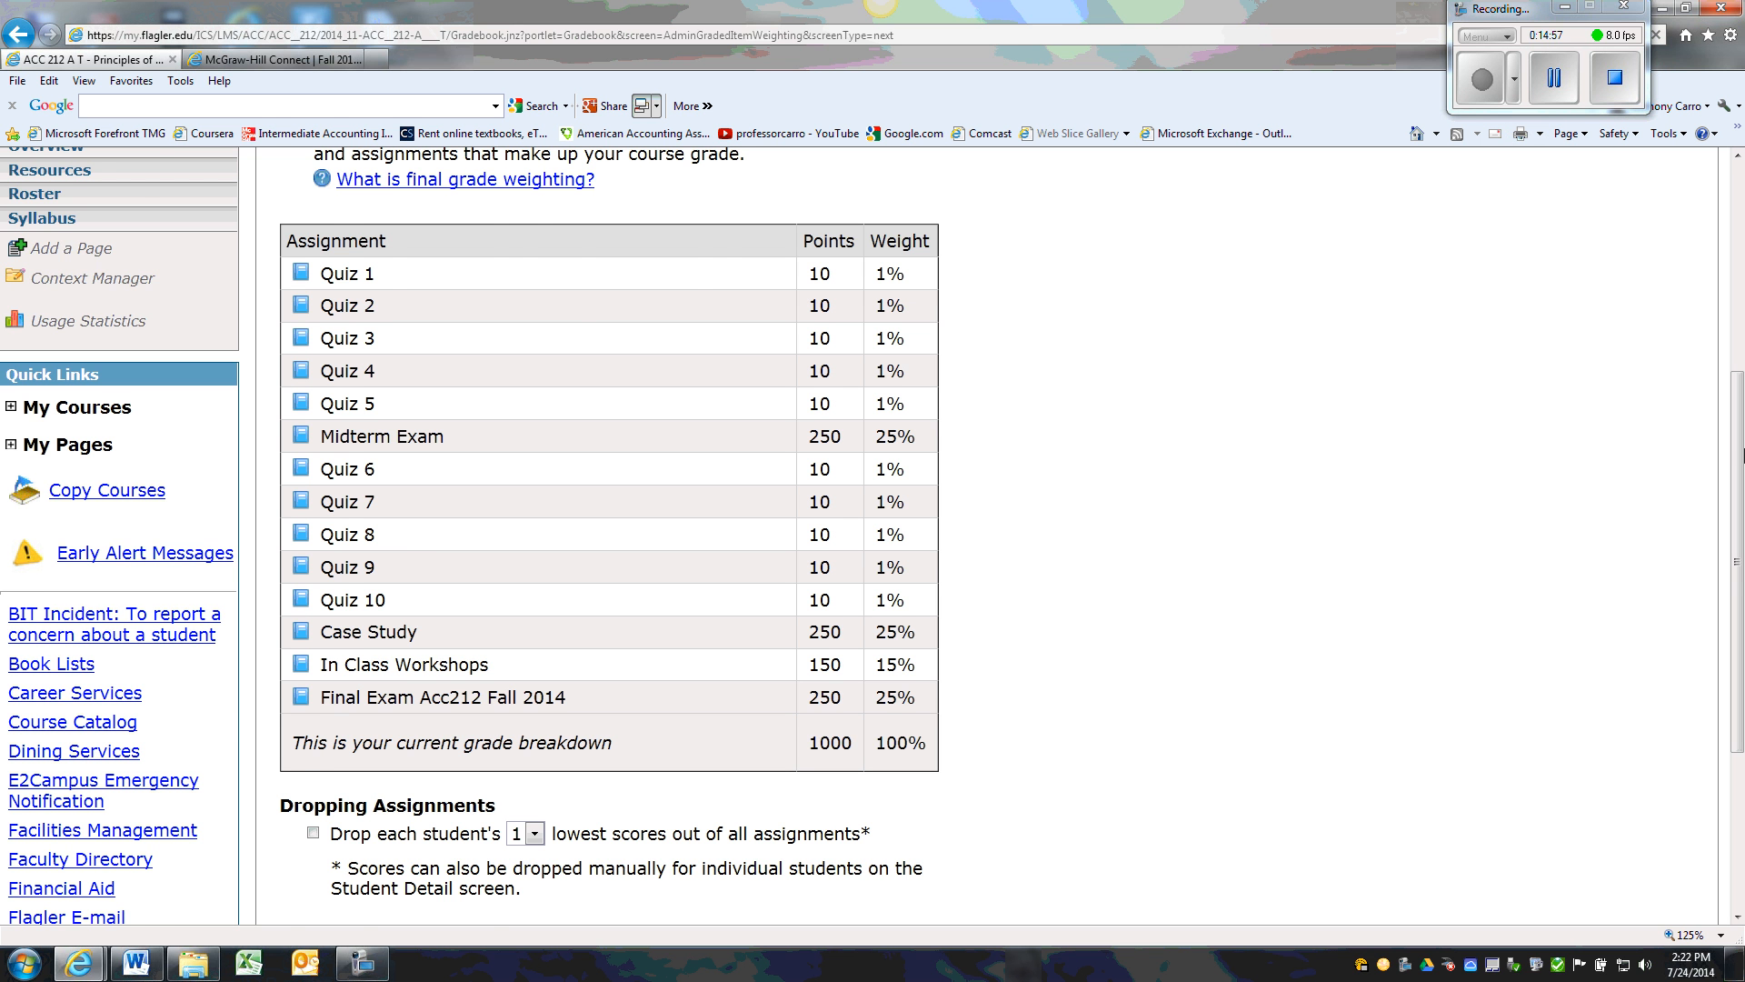
drag(1738, 368, 1738, 160)
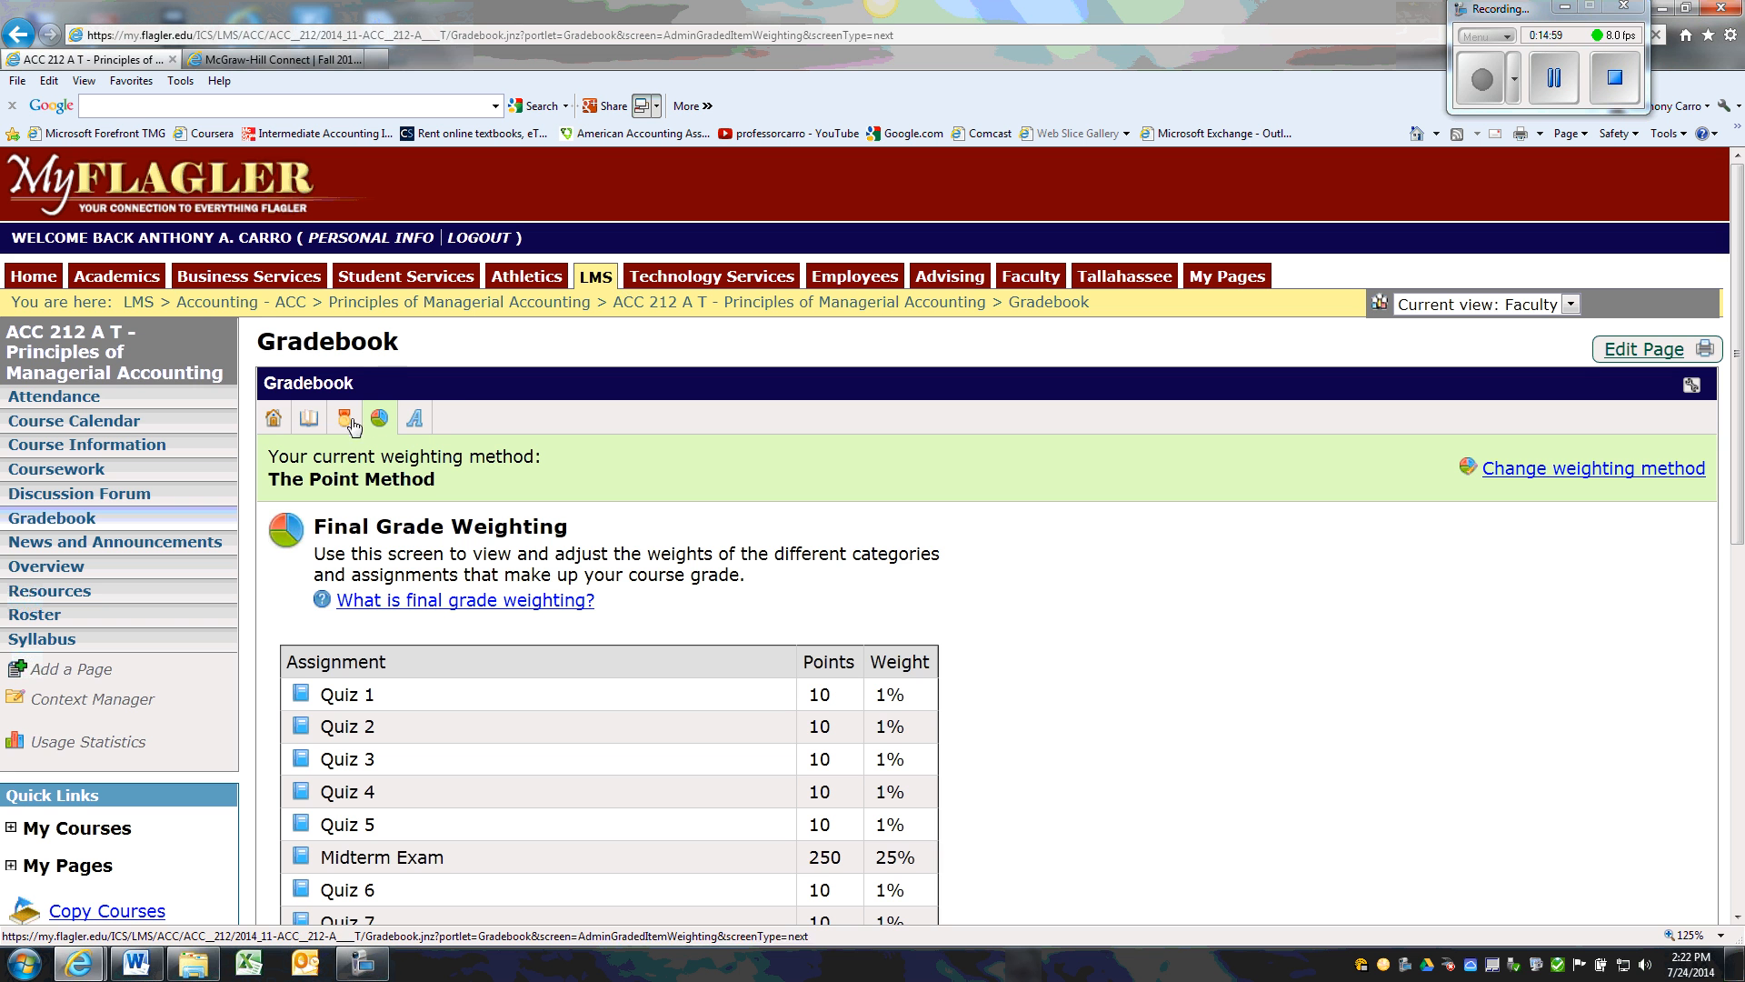
Review the letter grade ranges configured for the course, and return to the Gradebook's main page
click(307, 420)
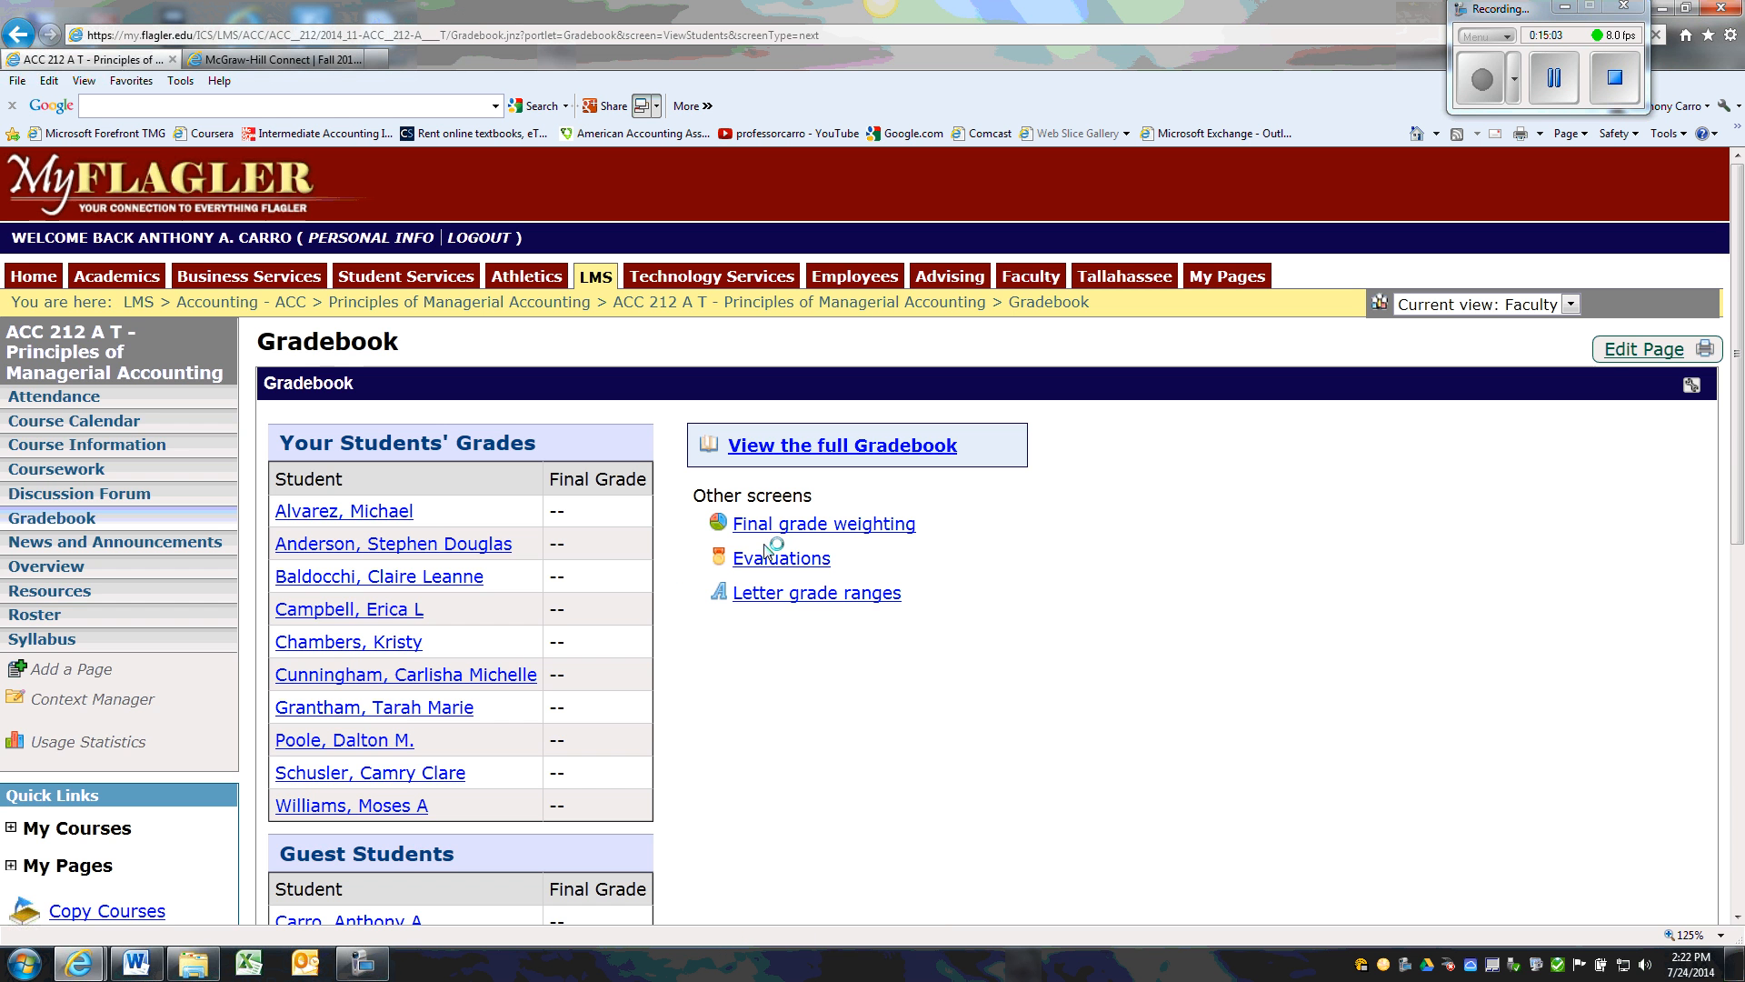
click(821, 600)
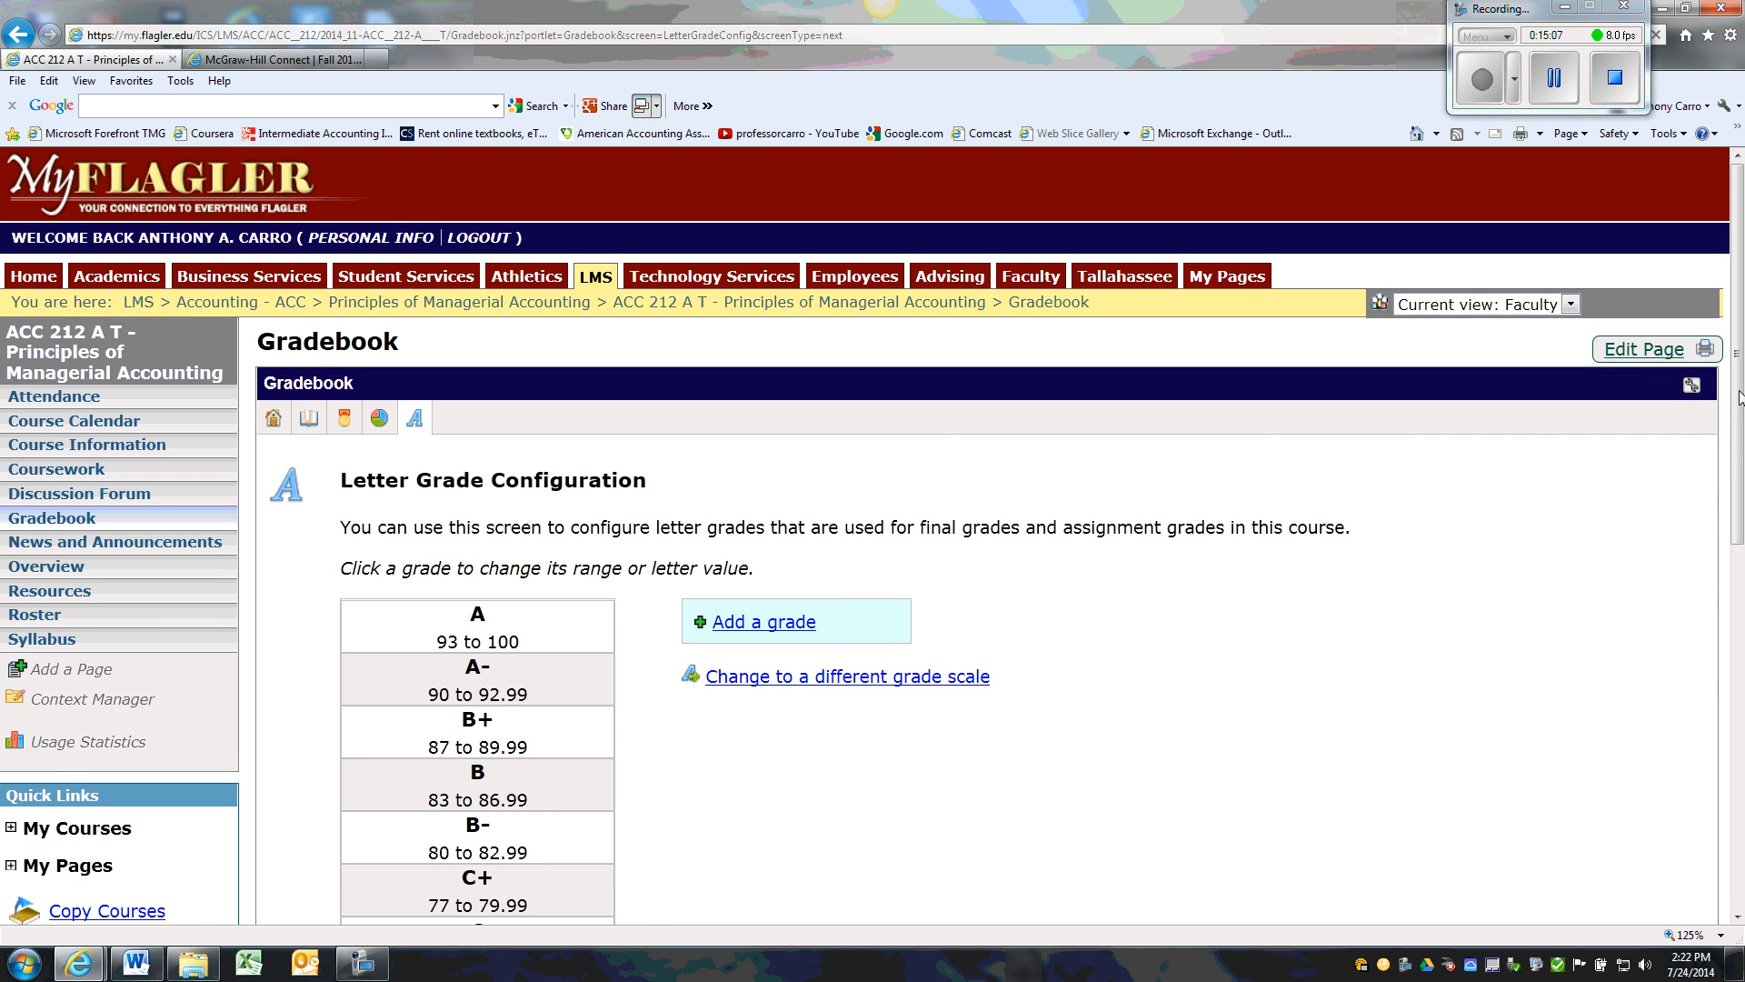
drag(1739, 404, 1738, 556)
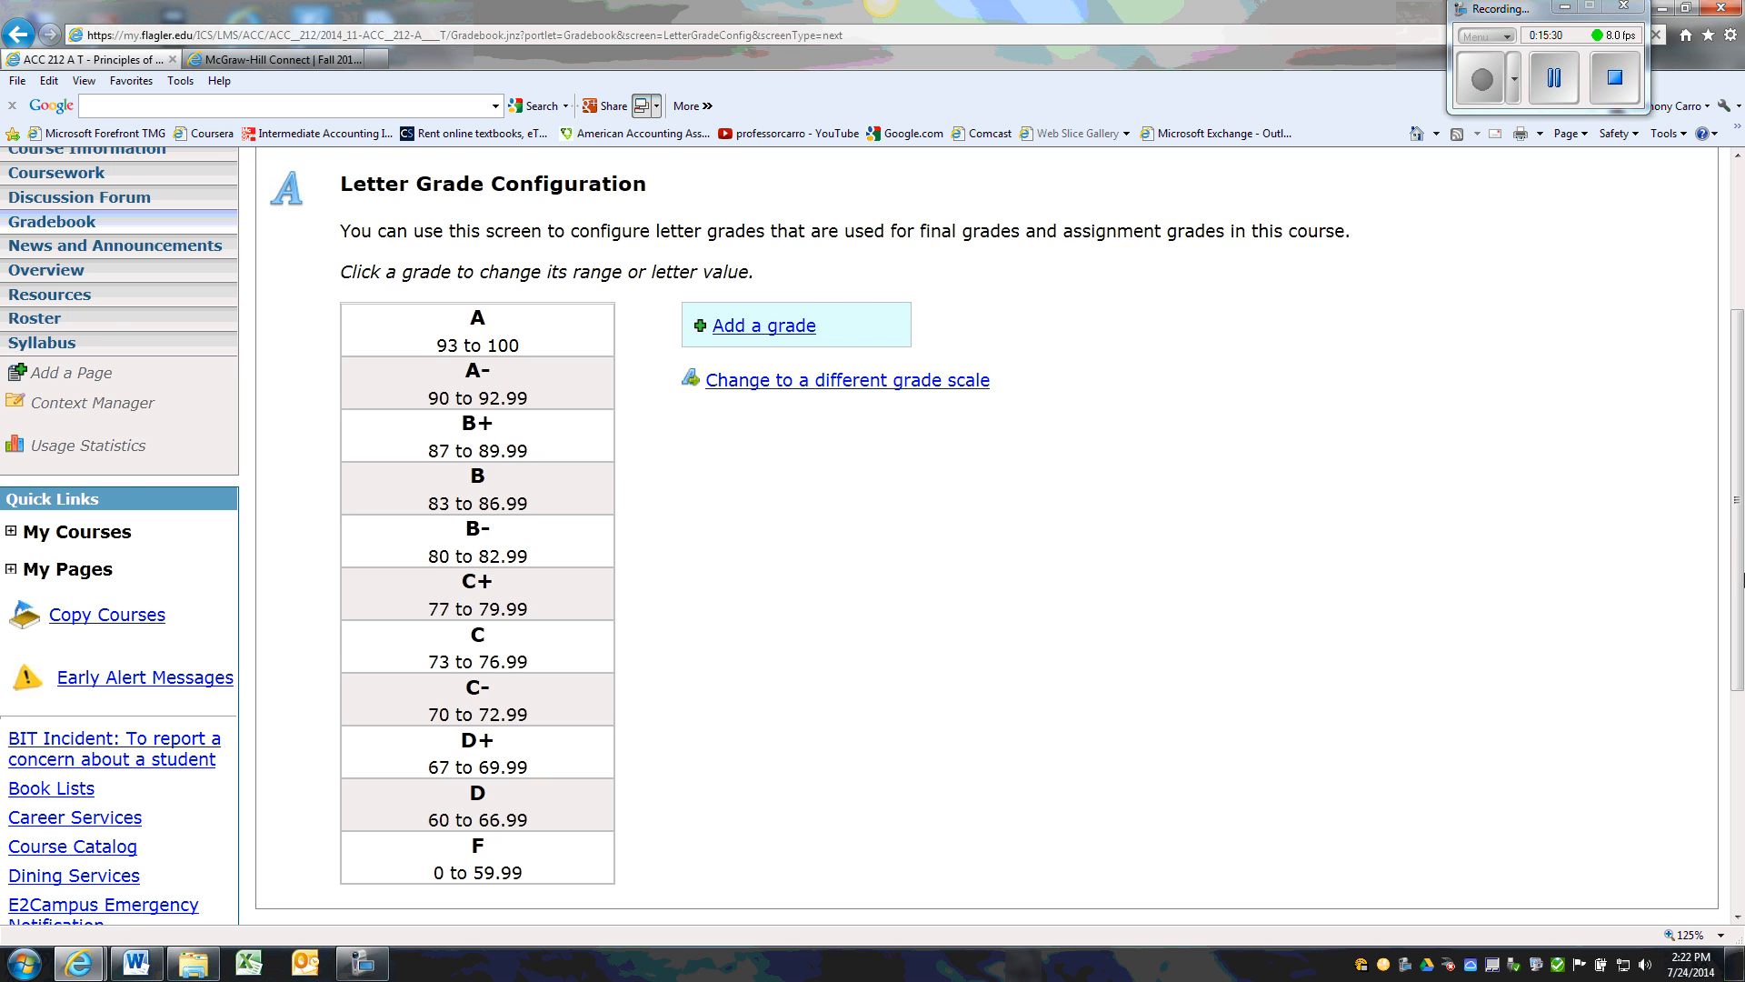
drag(1740, 586, 1718, 433)
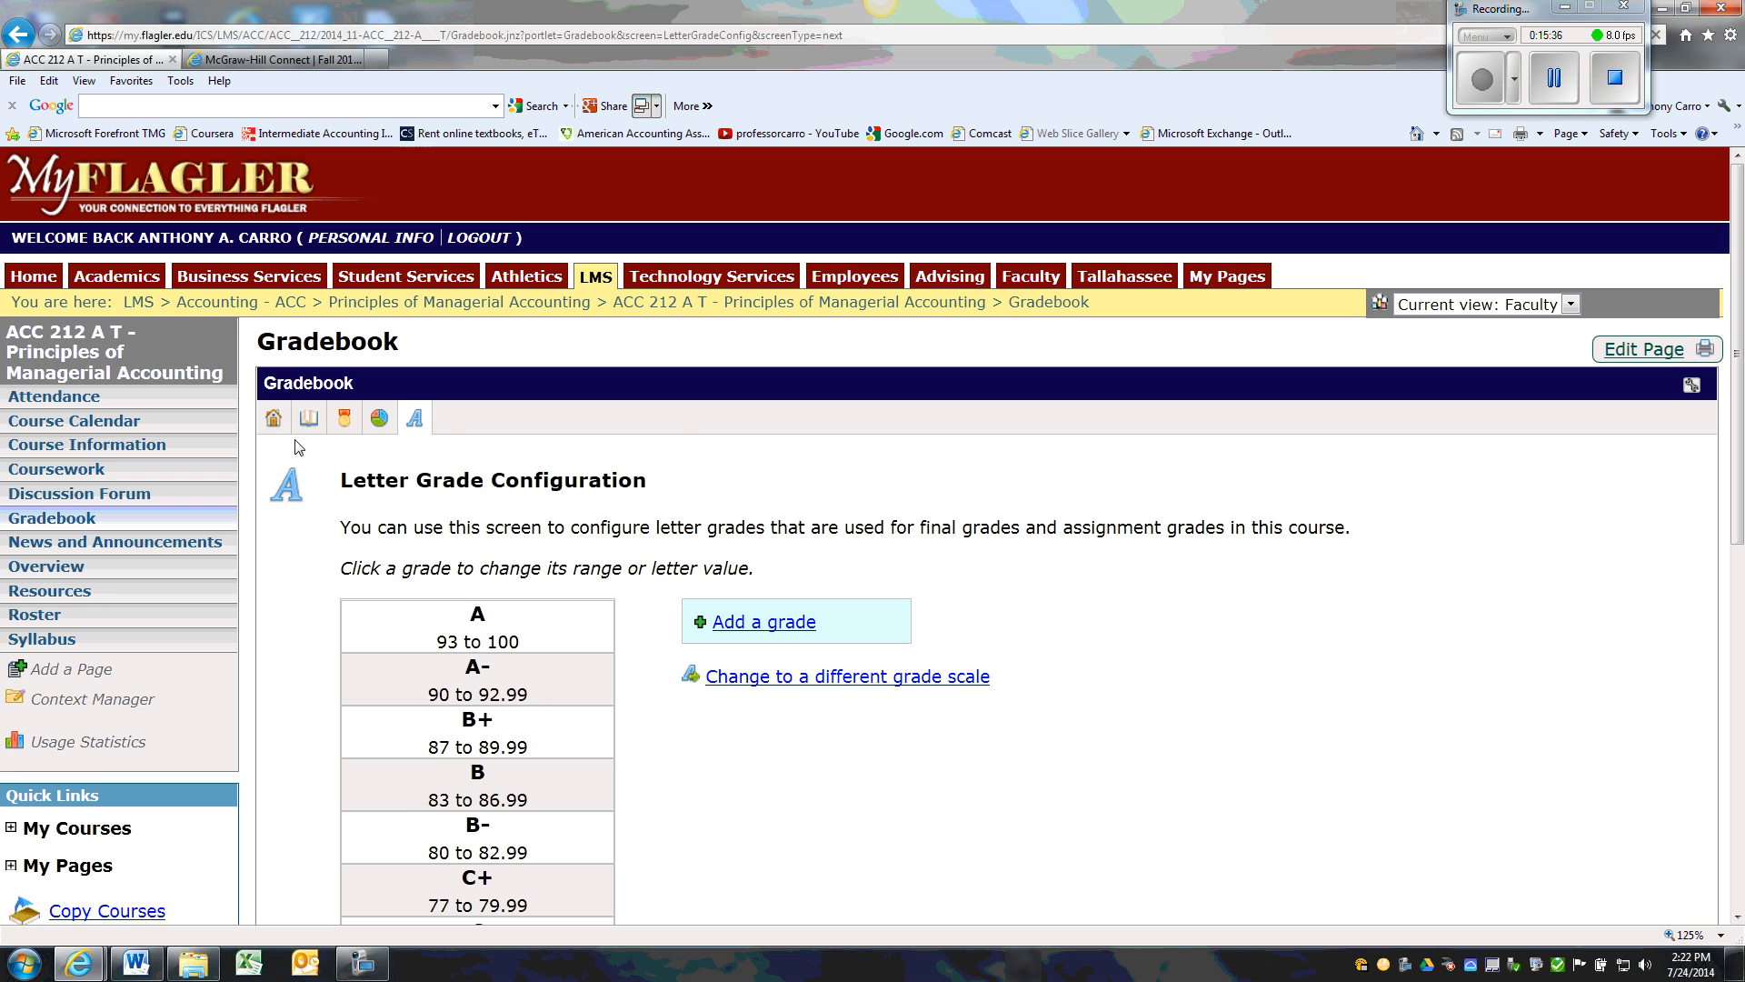
click(273, 419)
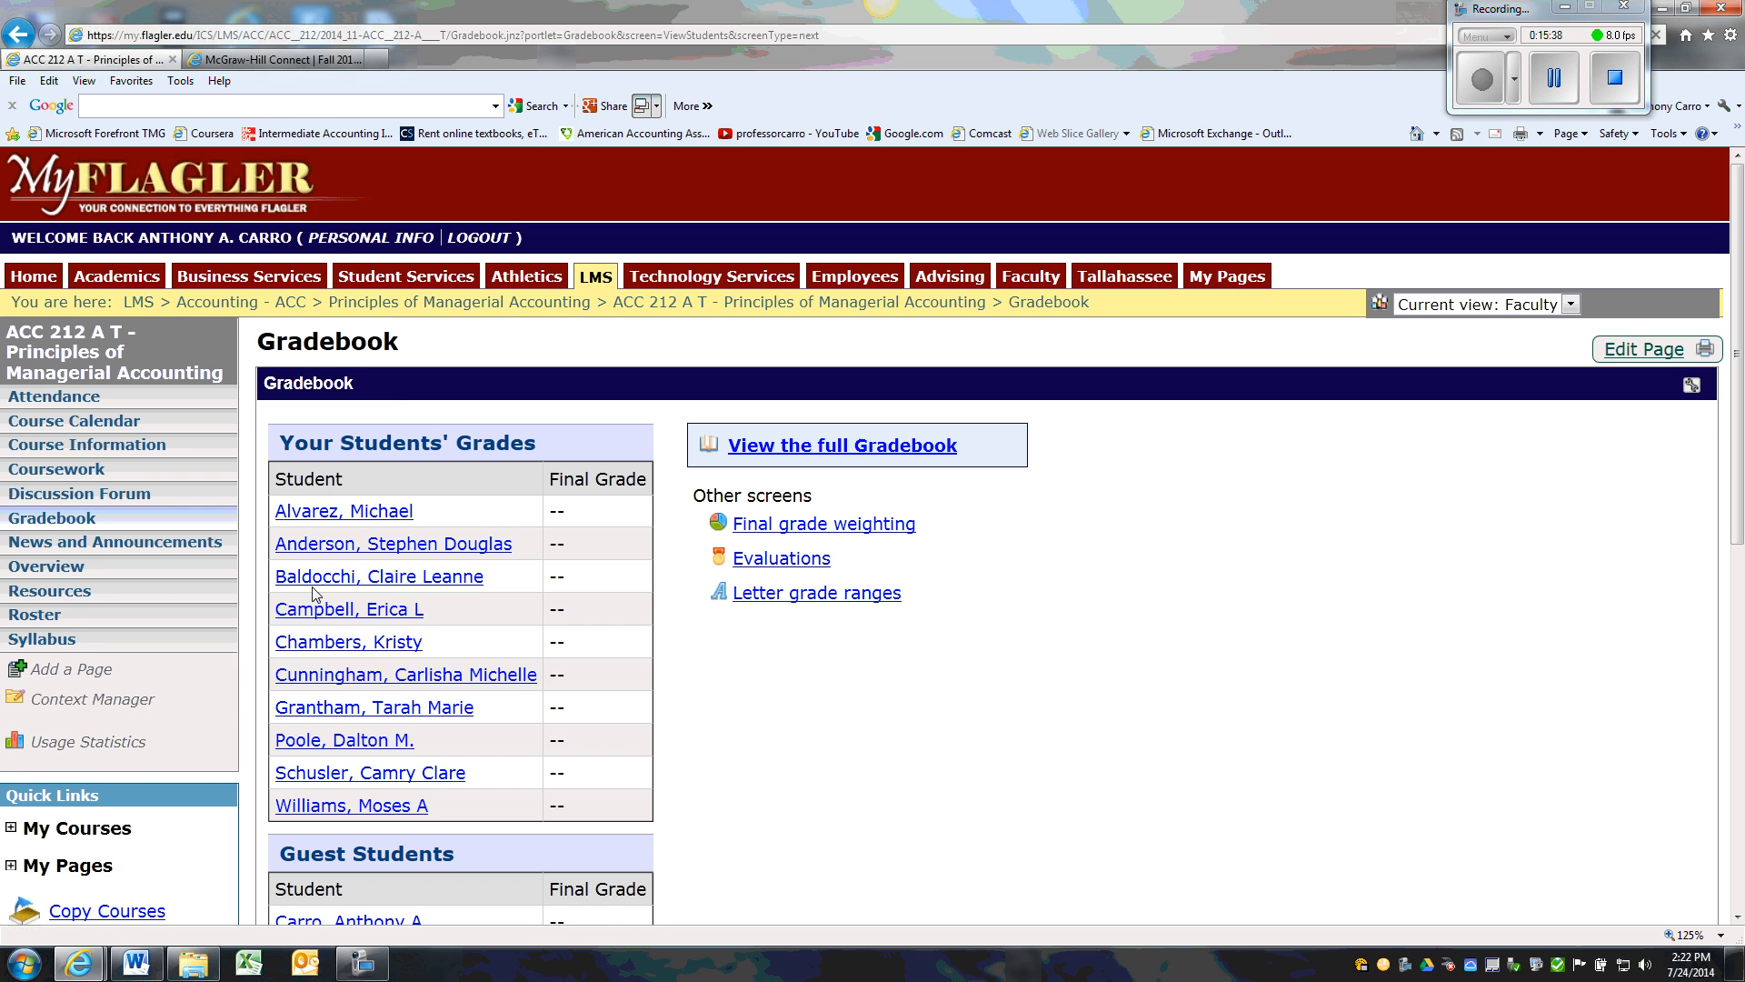
View the first student's grade details, and return to the Gradebook's list of student grades
click(328, 523)
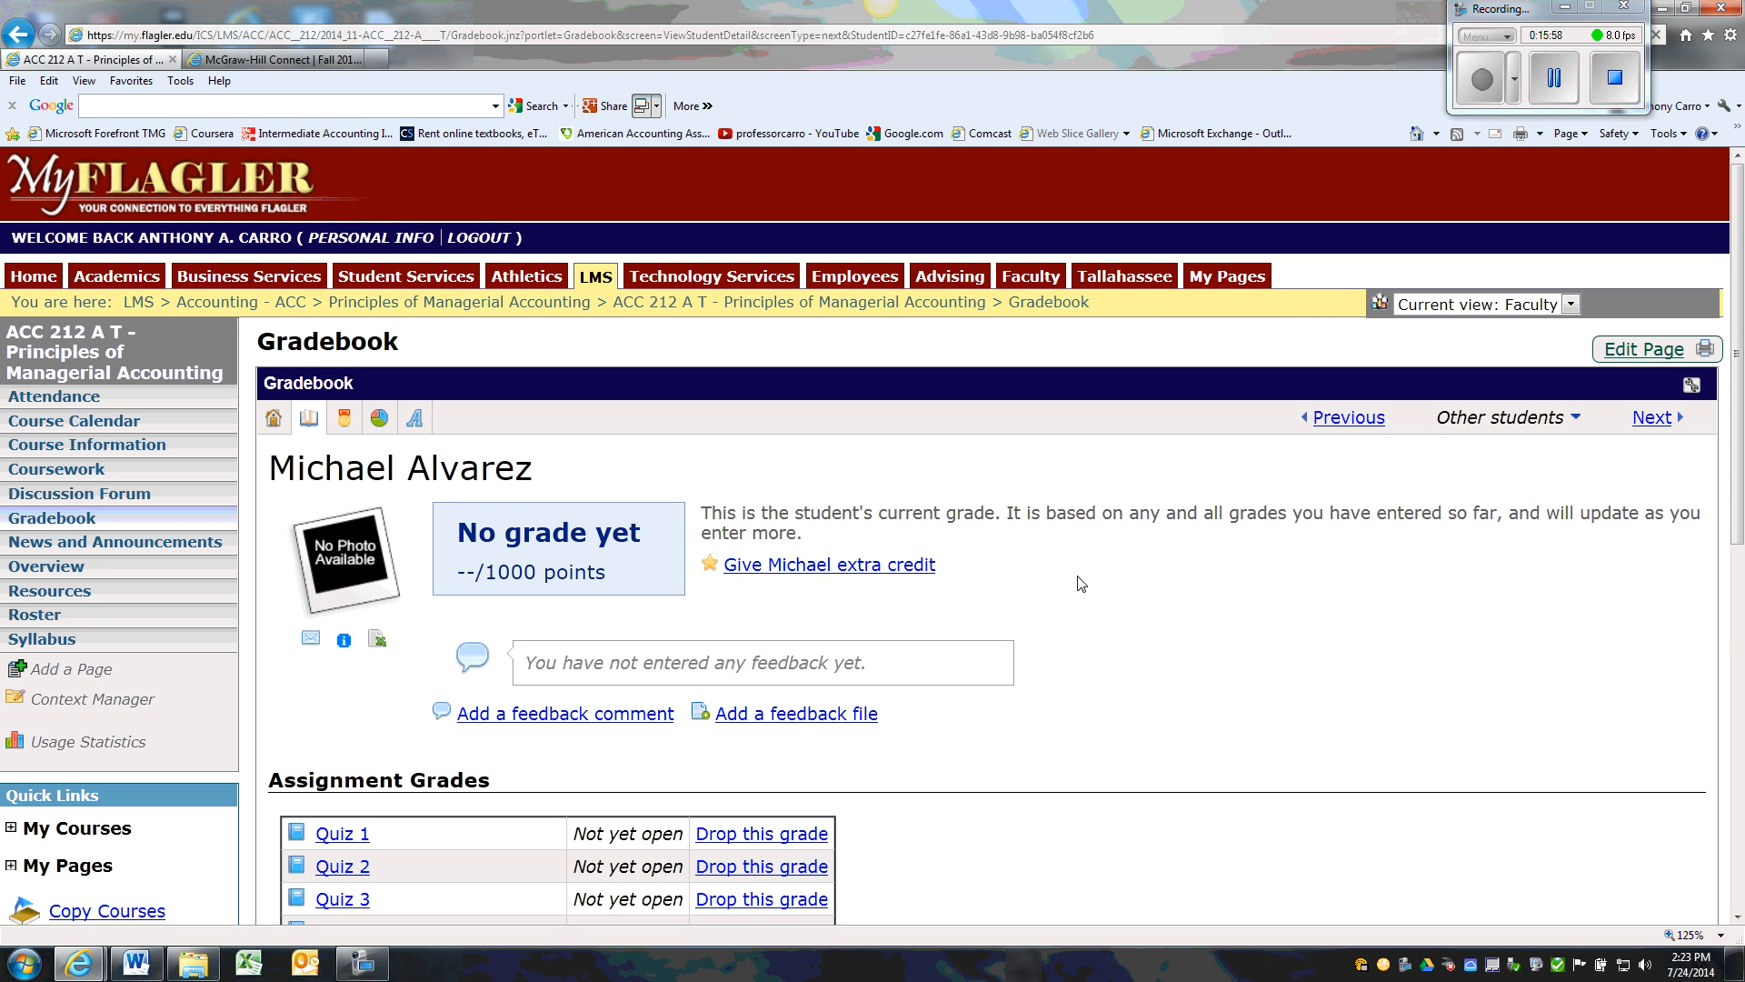
click(274, 418)
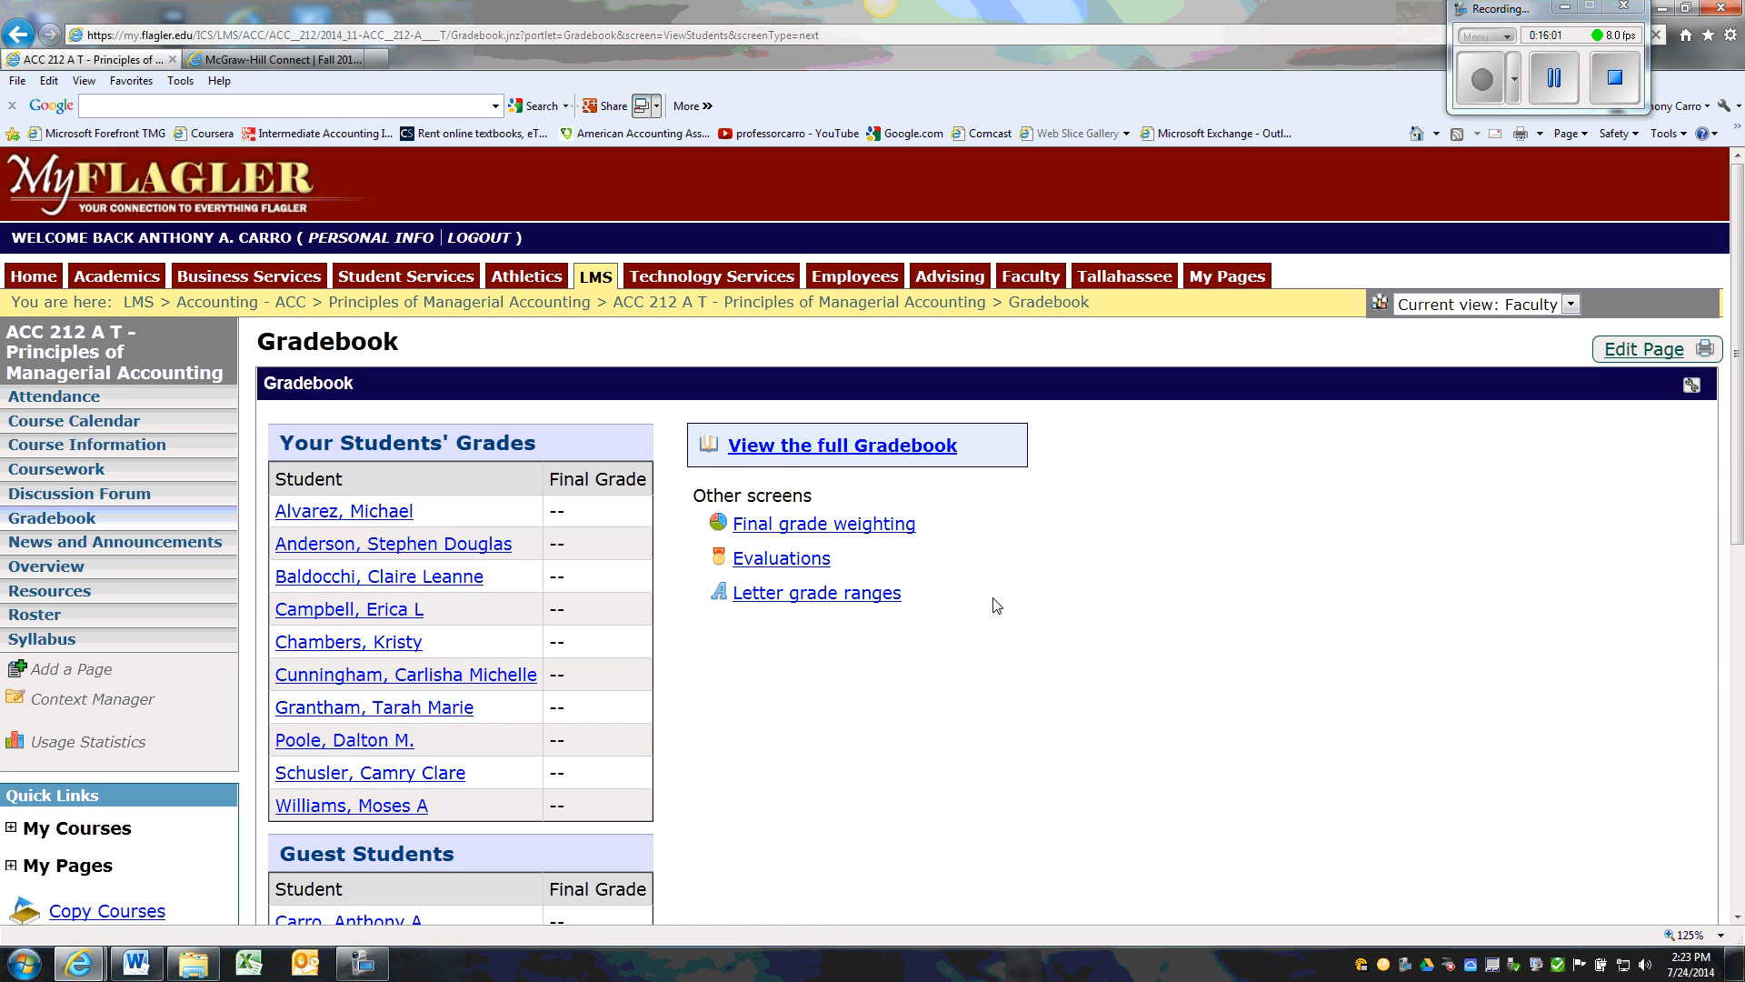
drag(1738, 427, 1736, 495)
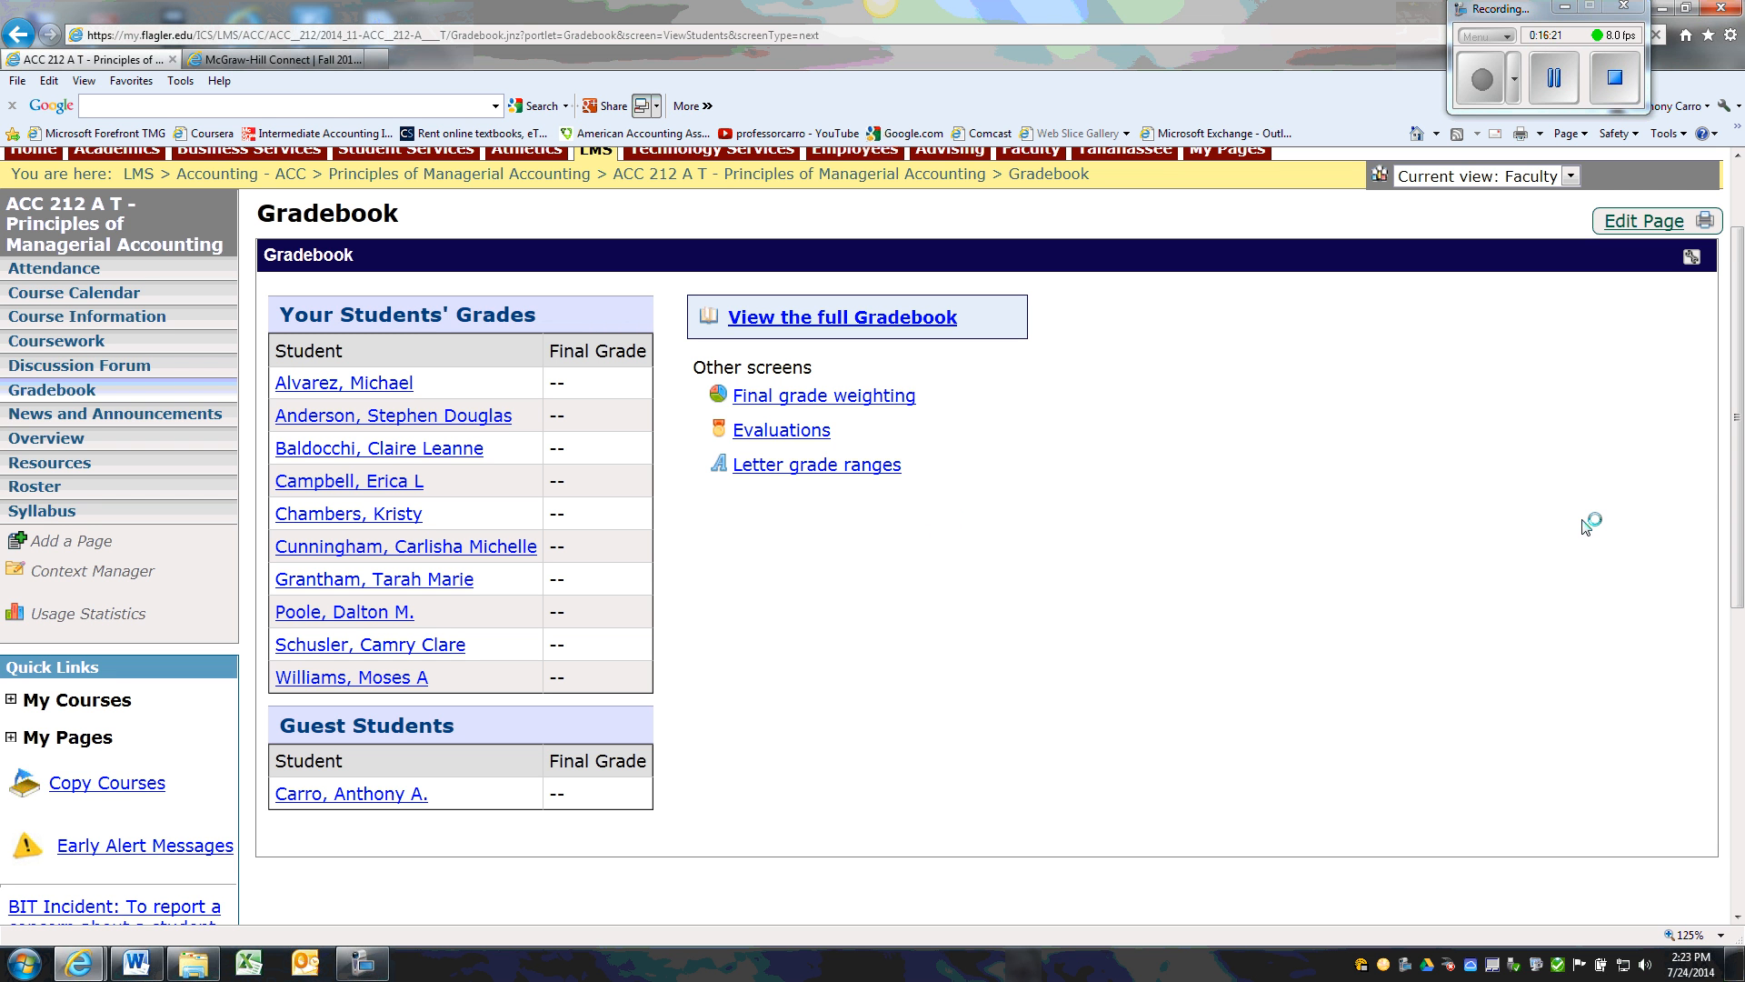
scroll(1659, 473, up, 1)
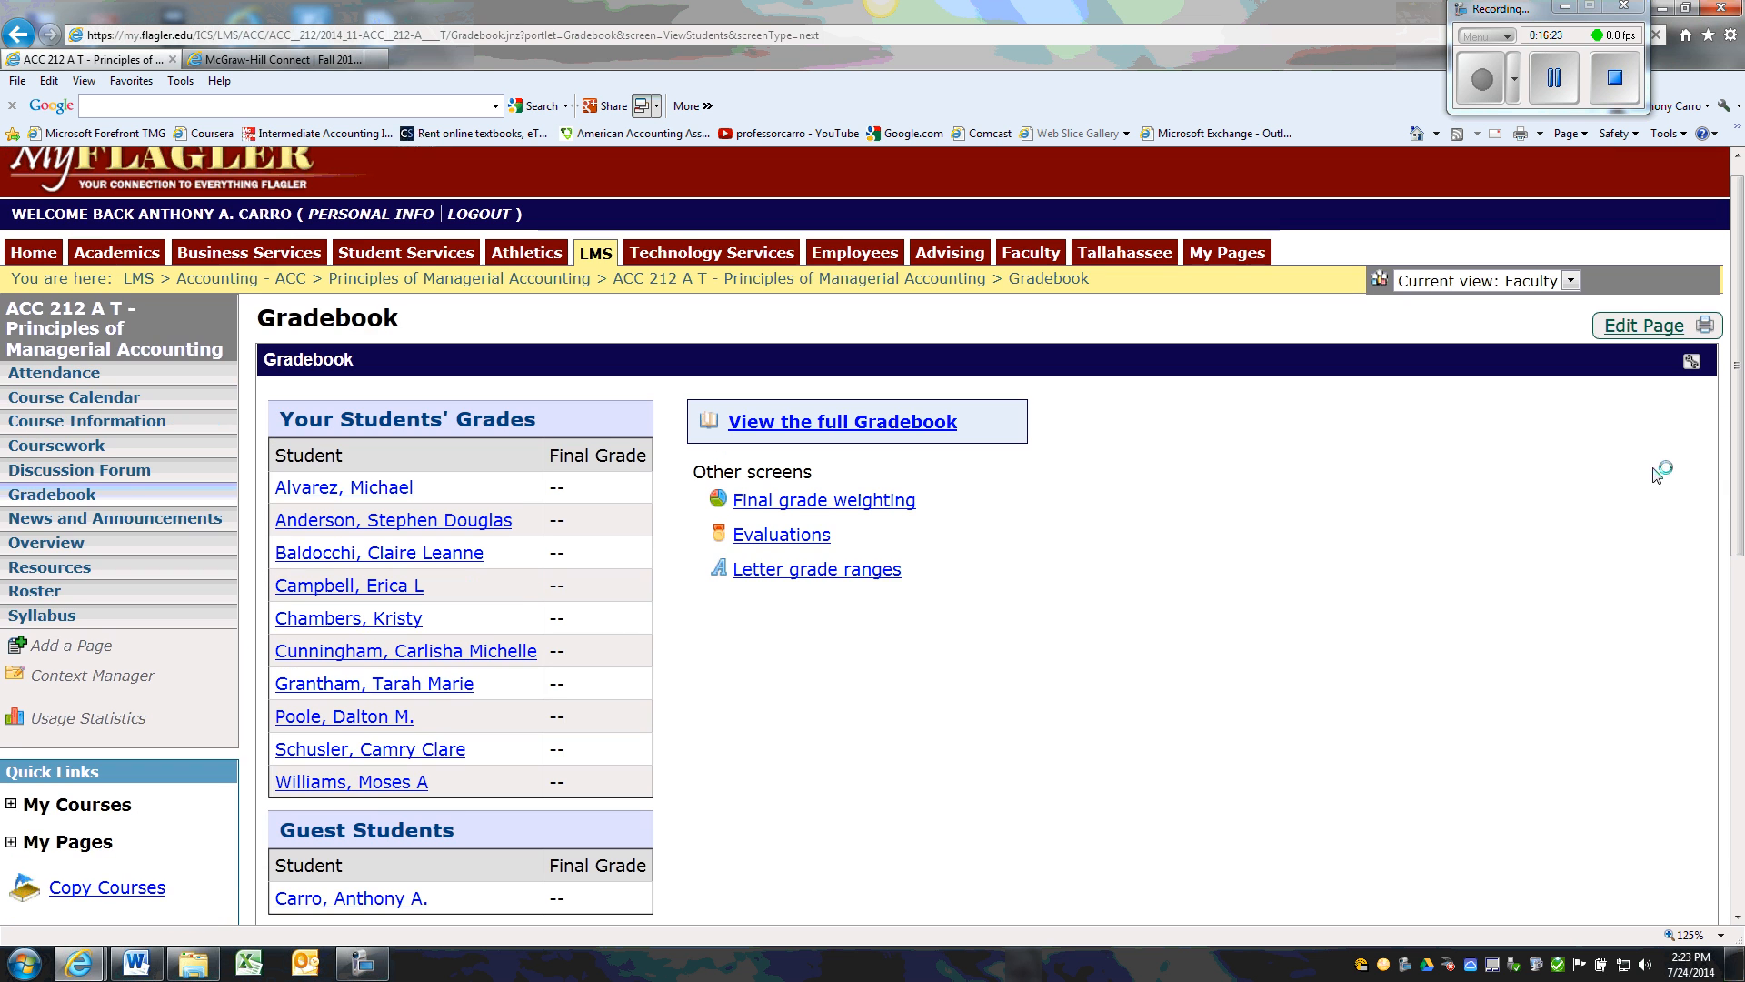